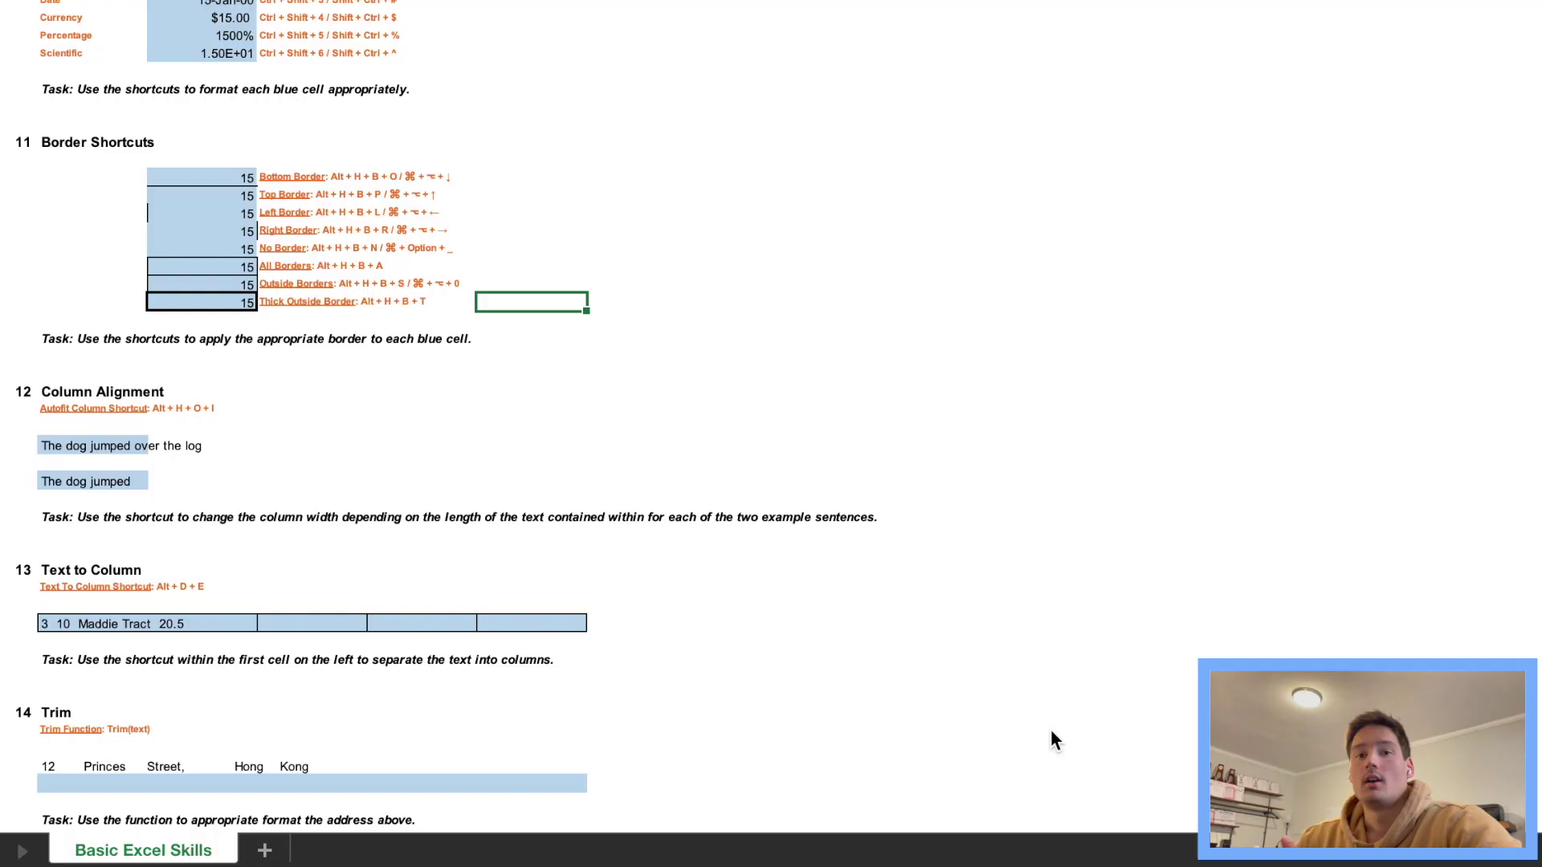
# Step: Select the 'The dog jumped over the log' cell in the column alignment examples
pyautogui.press('Down')
pyautogui.press('Down')
pyautogui.press('Down')
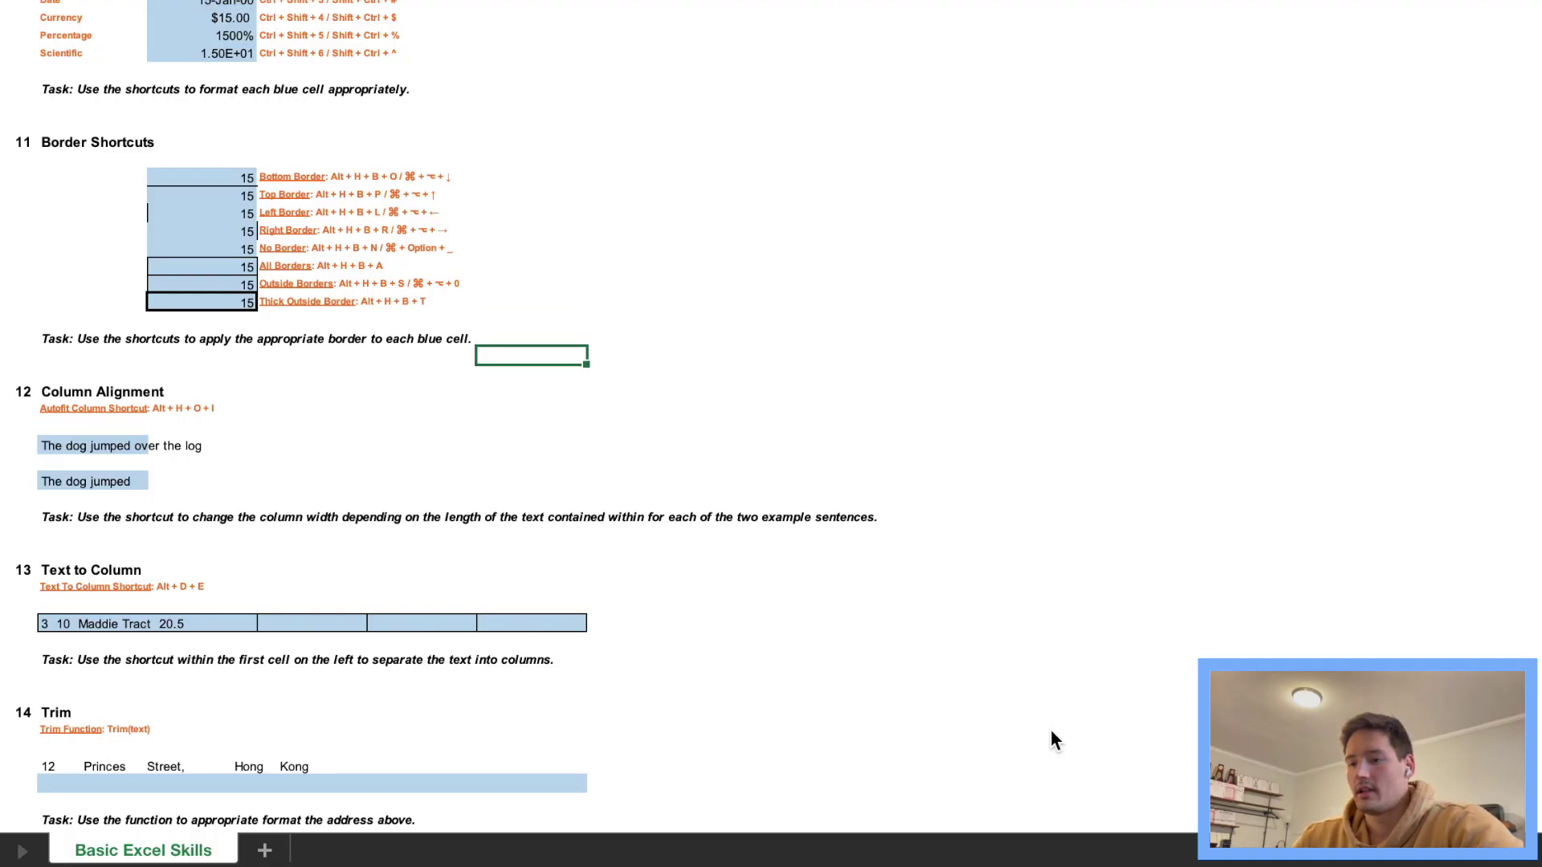
pyautogui.press('Down')
pyautogui.press('Left')
pyautogui.press('Down')
pyautogui.press('Down')
pyautogui.press('Left')
pyautogui.press('Left')
pyautogui.press('Left')
pyautogui.press('Down')
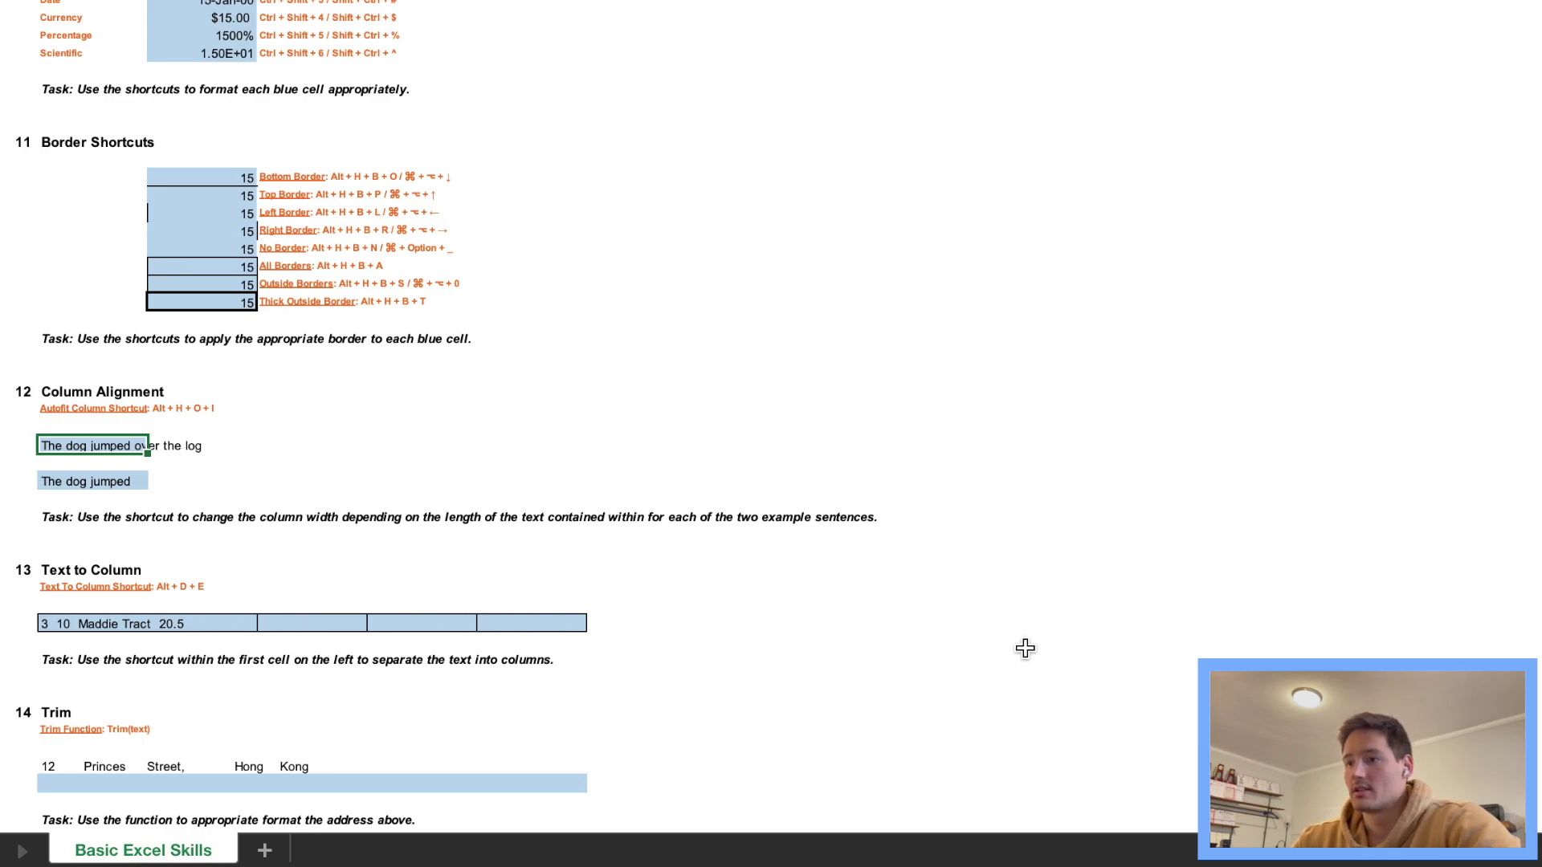
# Step: Assign Command+Option+A to the Home Tab's AutoFit Selection command
pyautogui.click(293, 0)
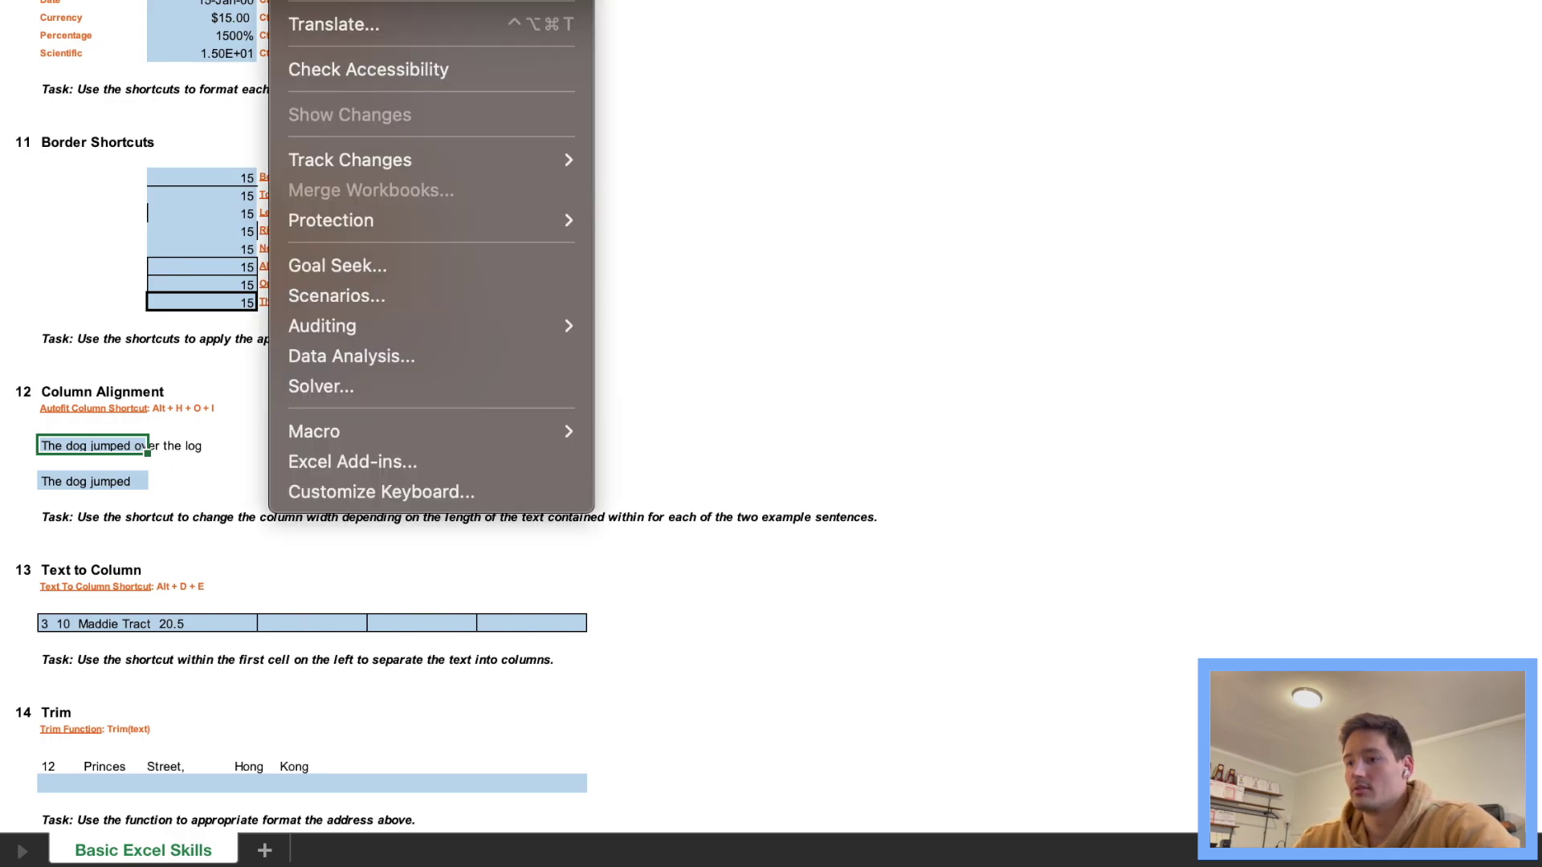
pyautogui.click(397, 500)
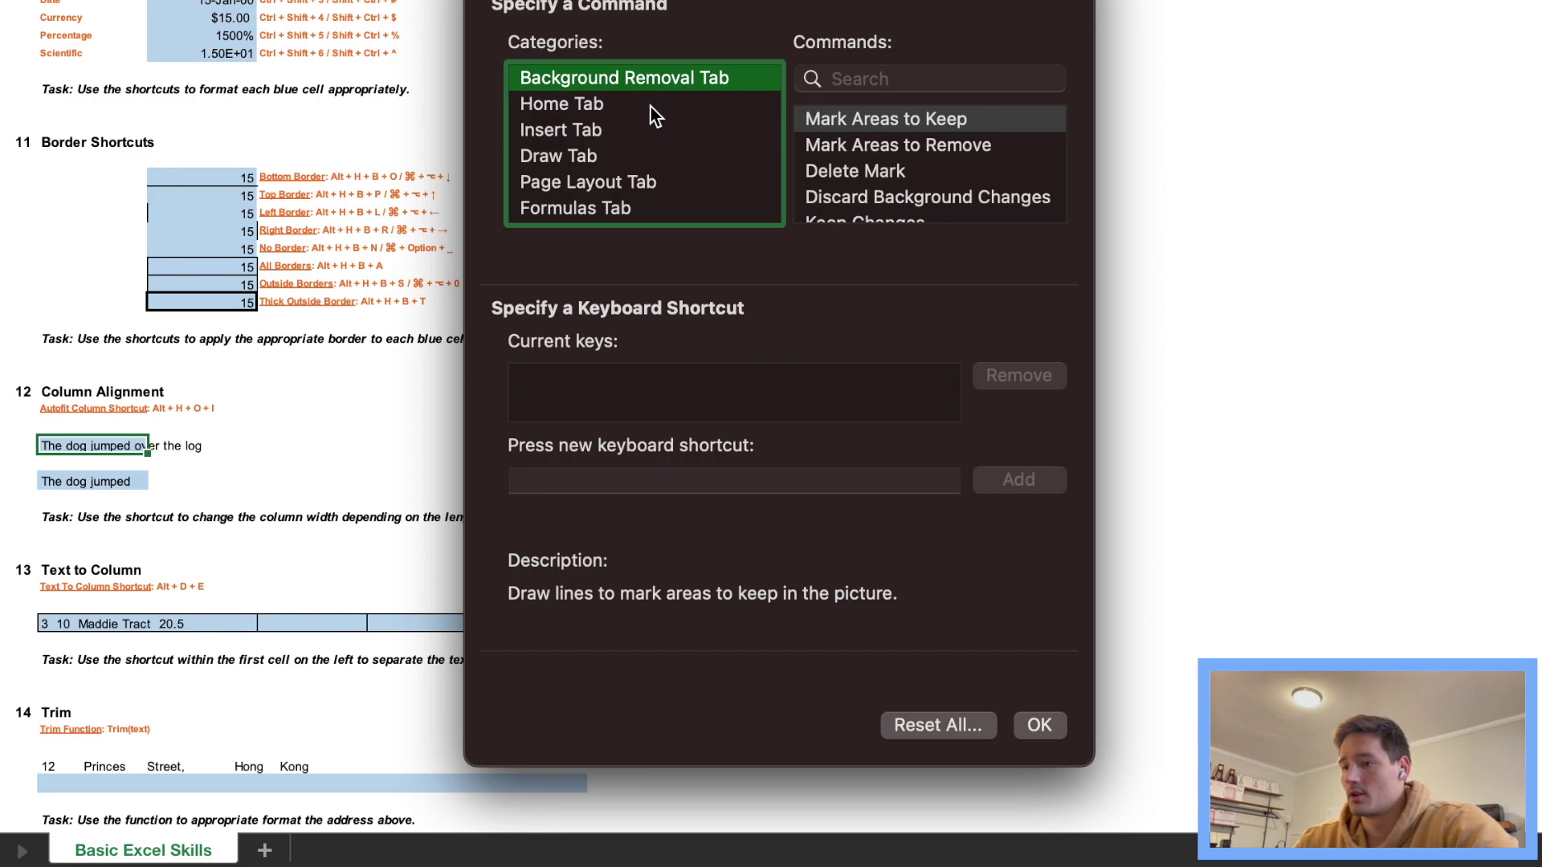
pyautogui.click(651, 108)
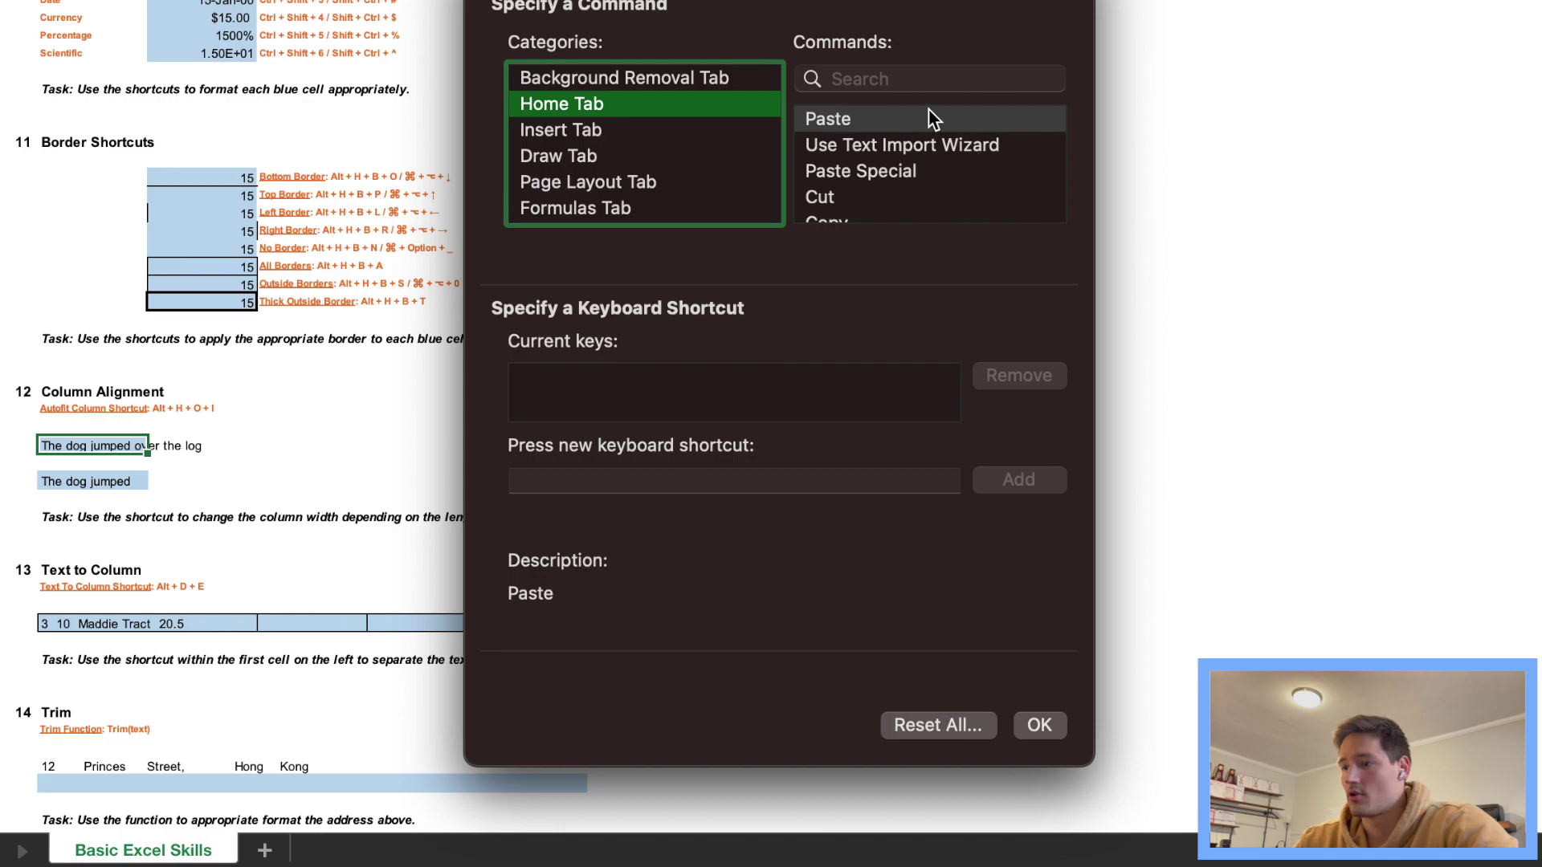
pyautogui.click(893, 78)
pyautogui.write('auto')
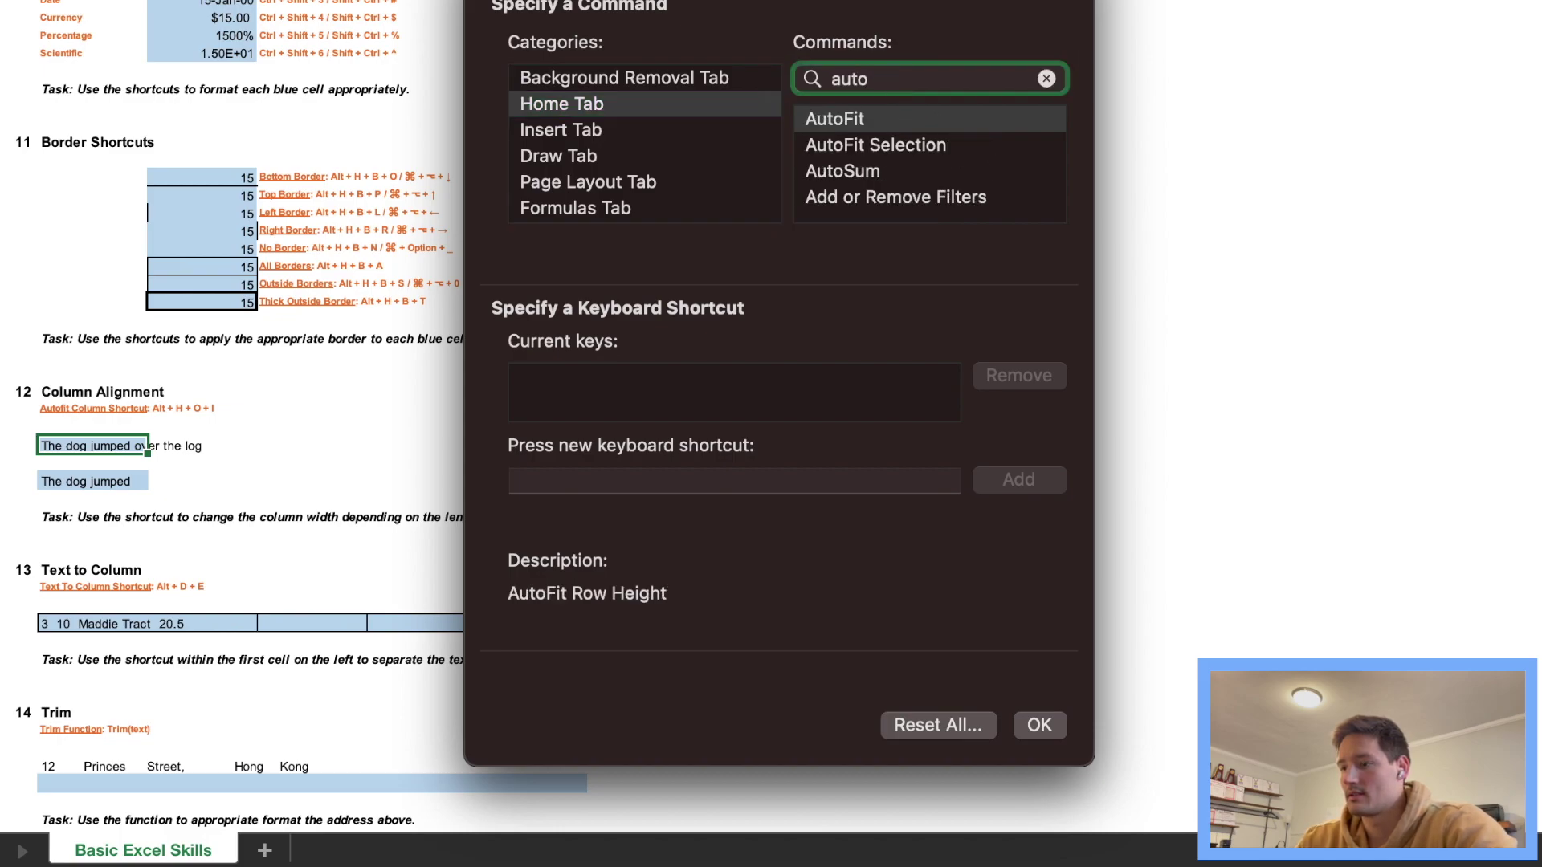
pyautogui.click(906, 152)
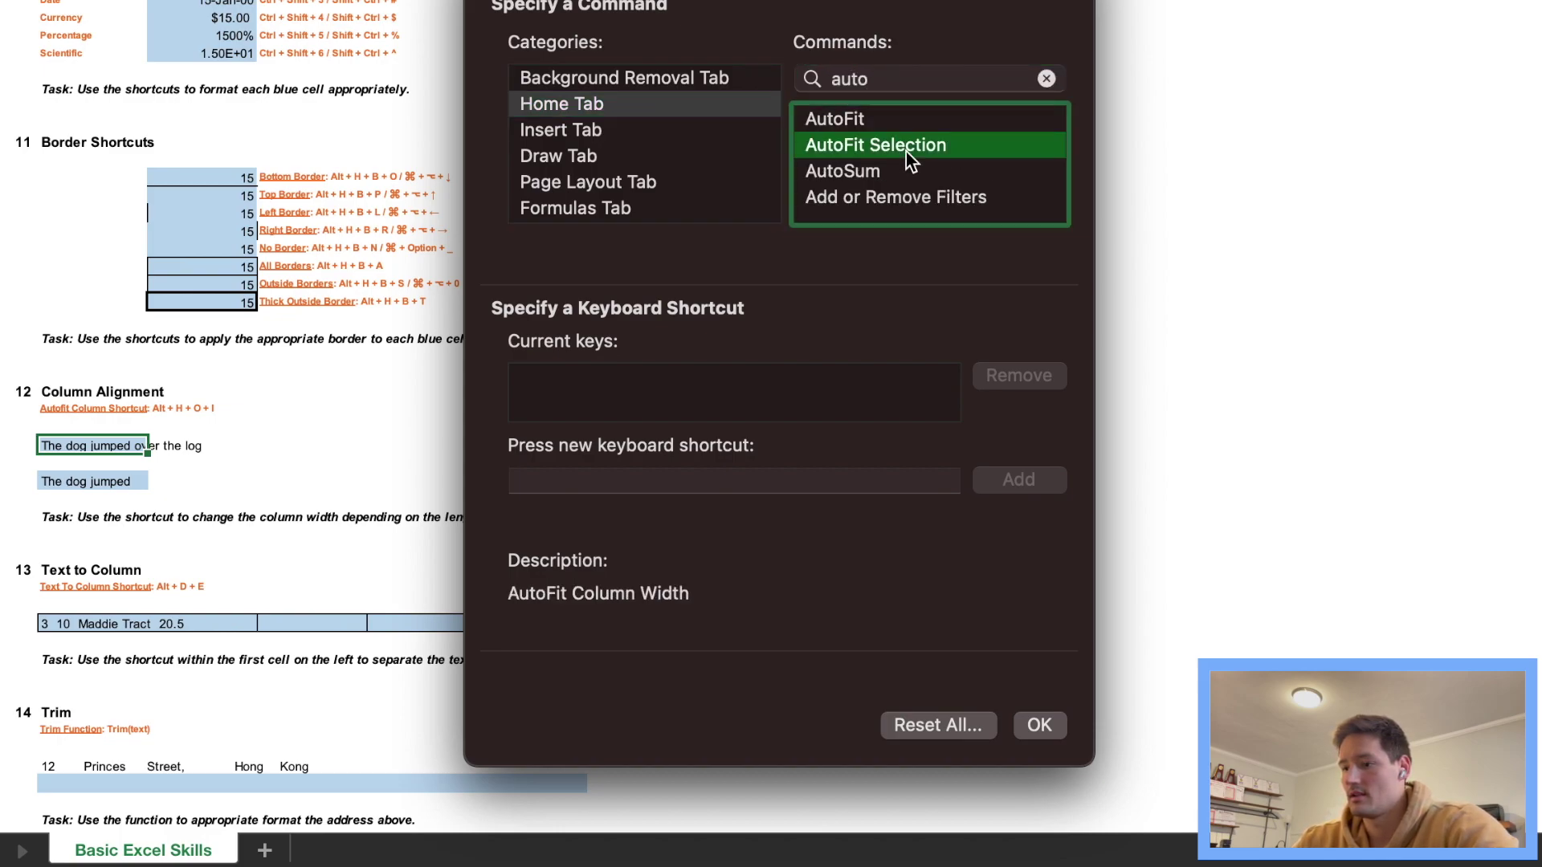
pyautogui.click(664, 485)
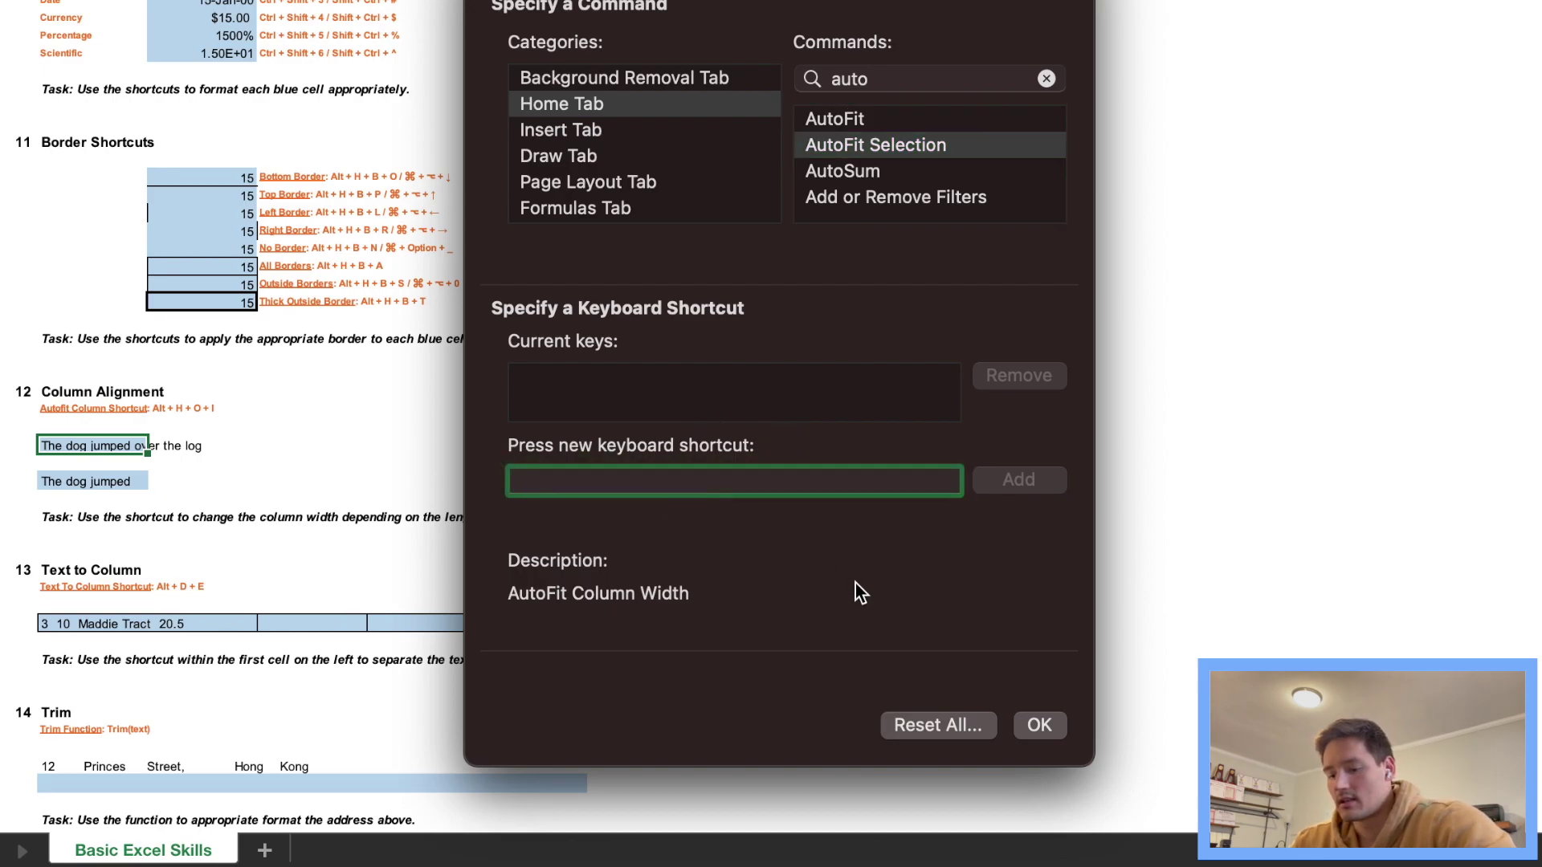
pyautogui.press('super+alt+a')
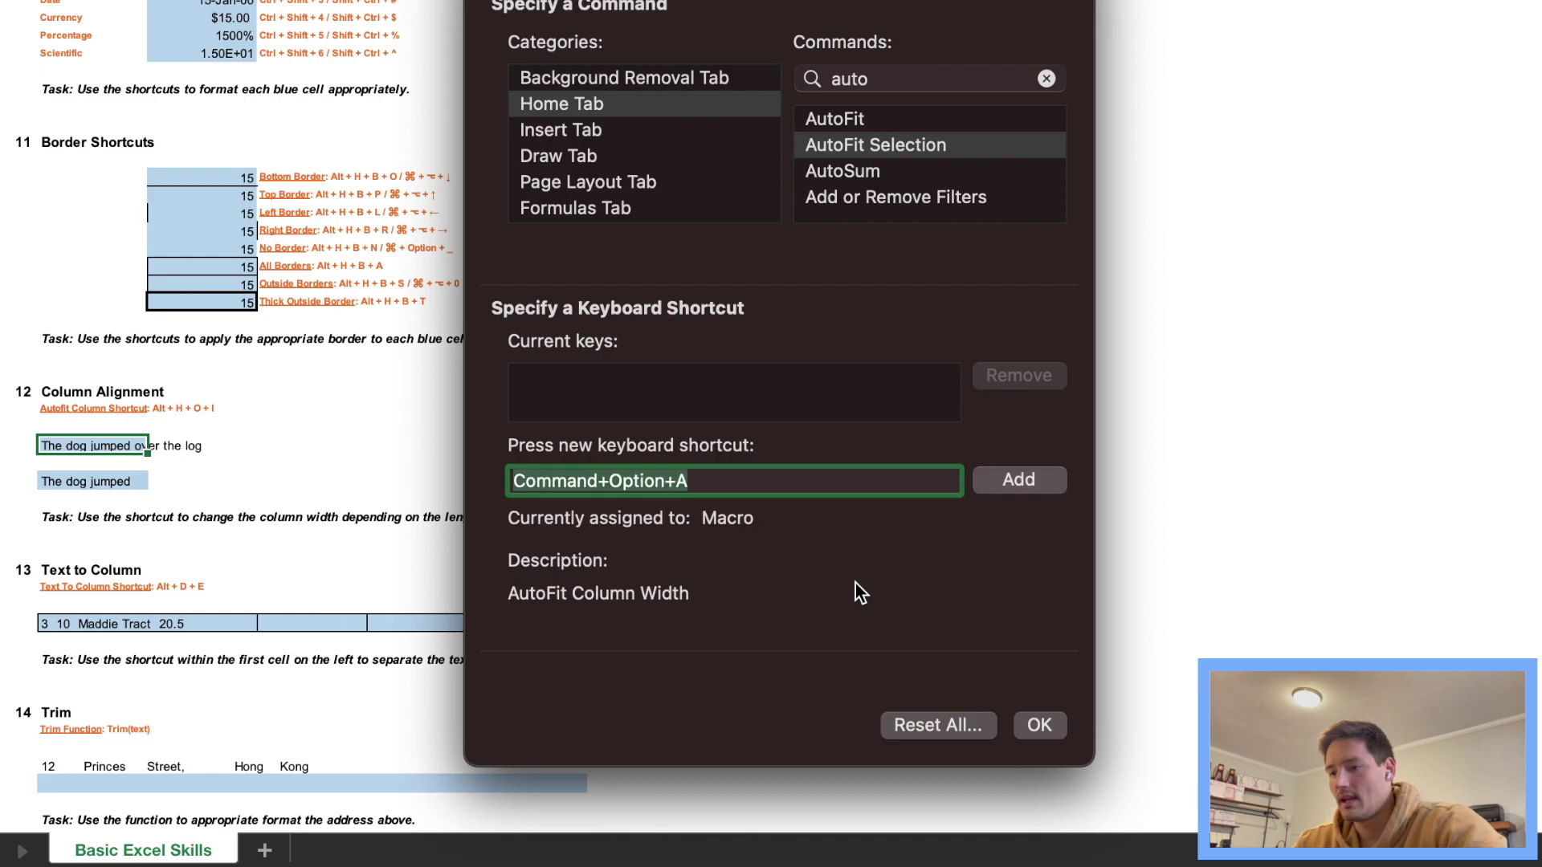
pyautogui.click(1036, 487)
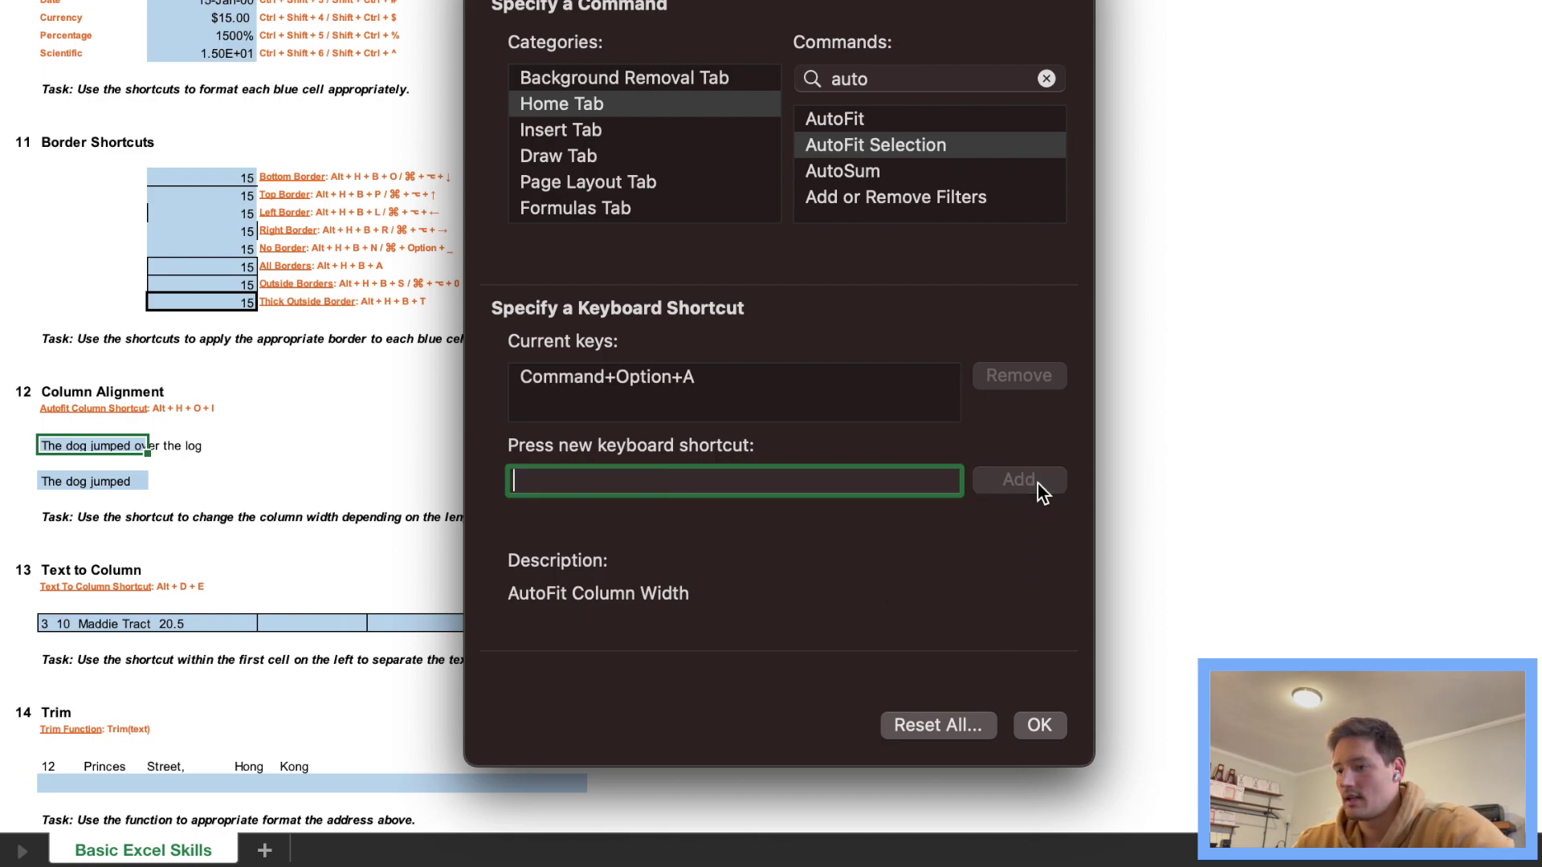
pyautogui.click(1039, 726)
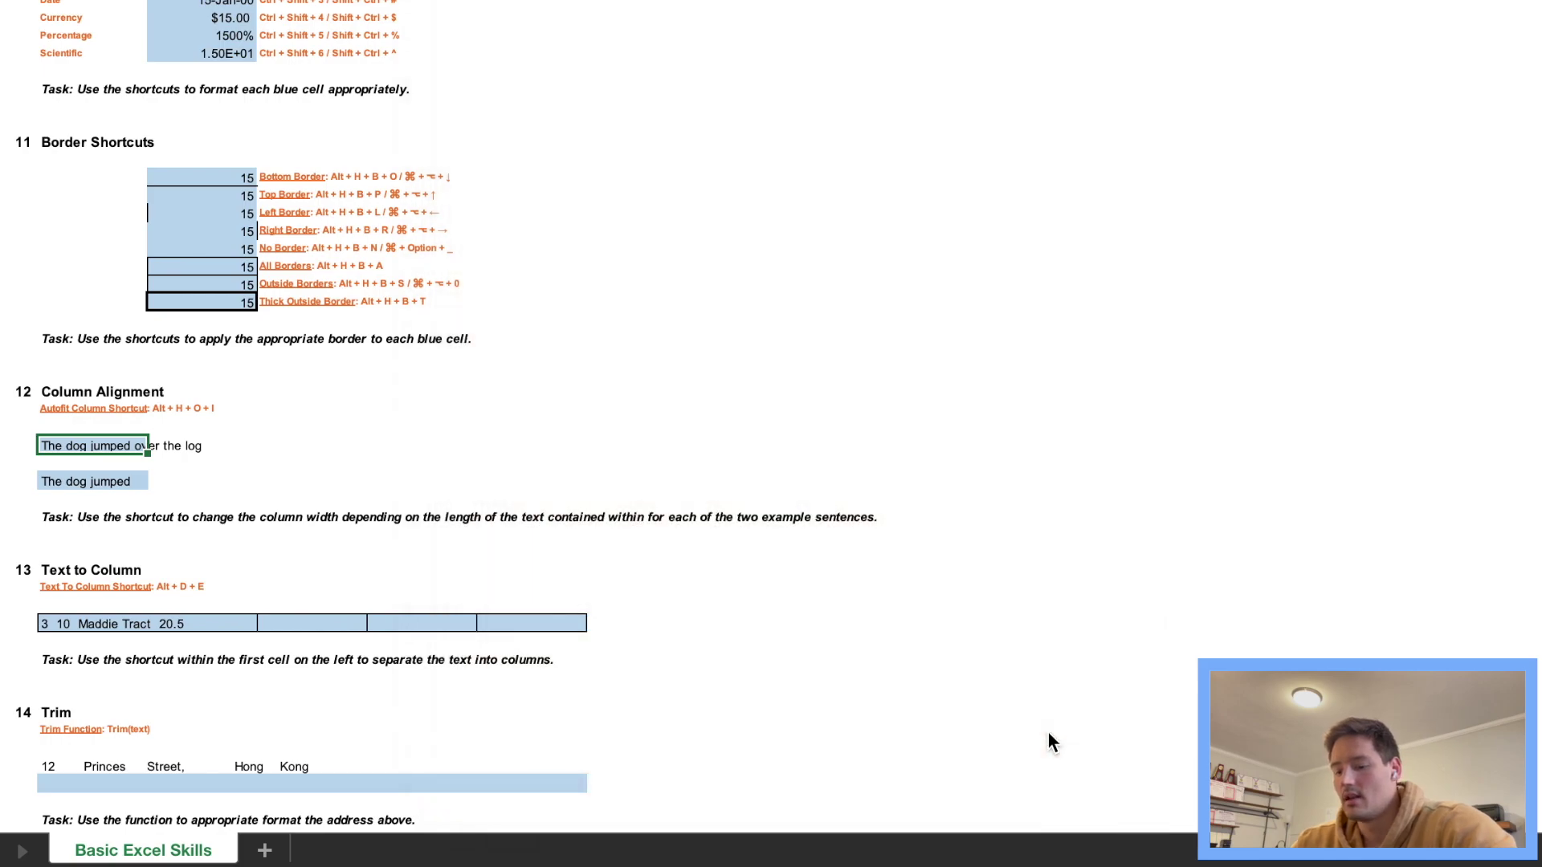
# Step: Autofit the column to 'The dog jumped over the log', then to 'The dog jumped'
pyautogui.press('super+alt+a')
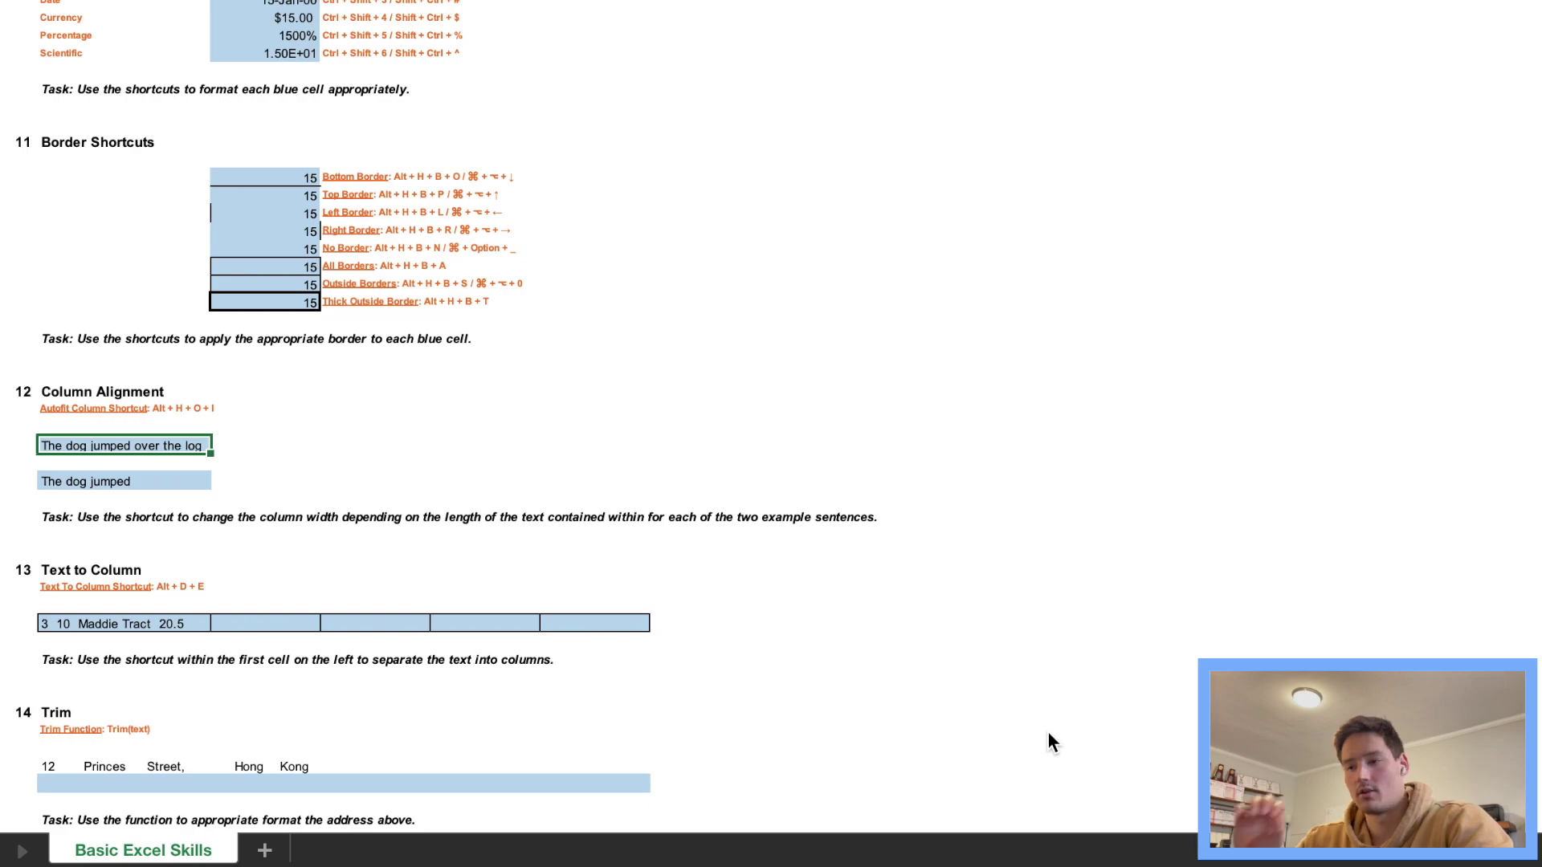
pyautogui.press('Down')
pyautogui.press('Down')
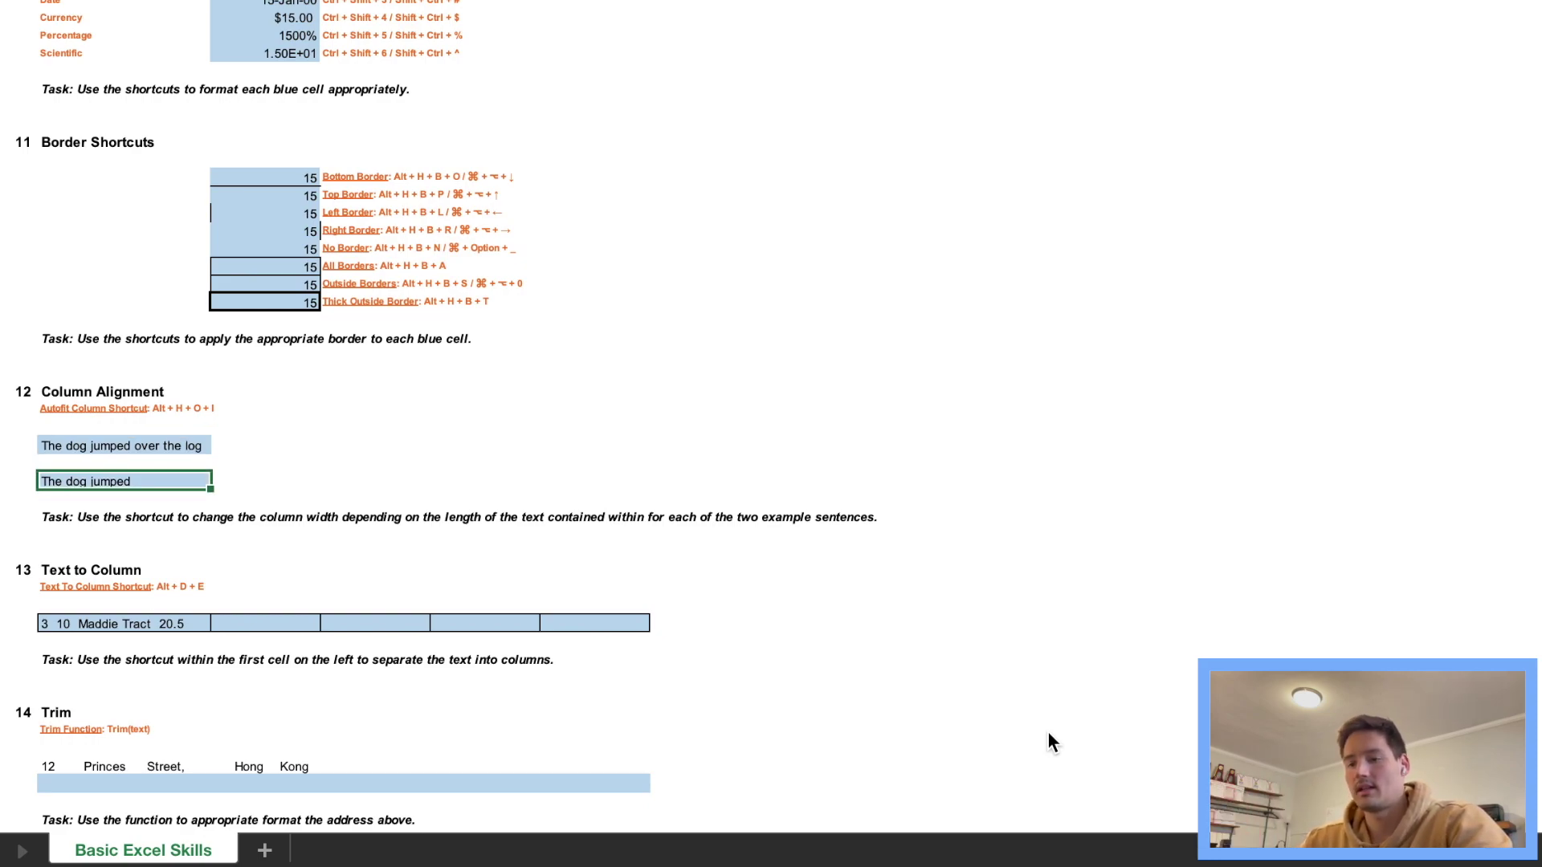
pyautogui.hotkey('alt', 'h')
pyautogui.press('o')
pyautogui.press('i')
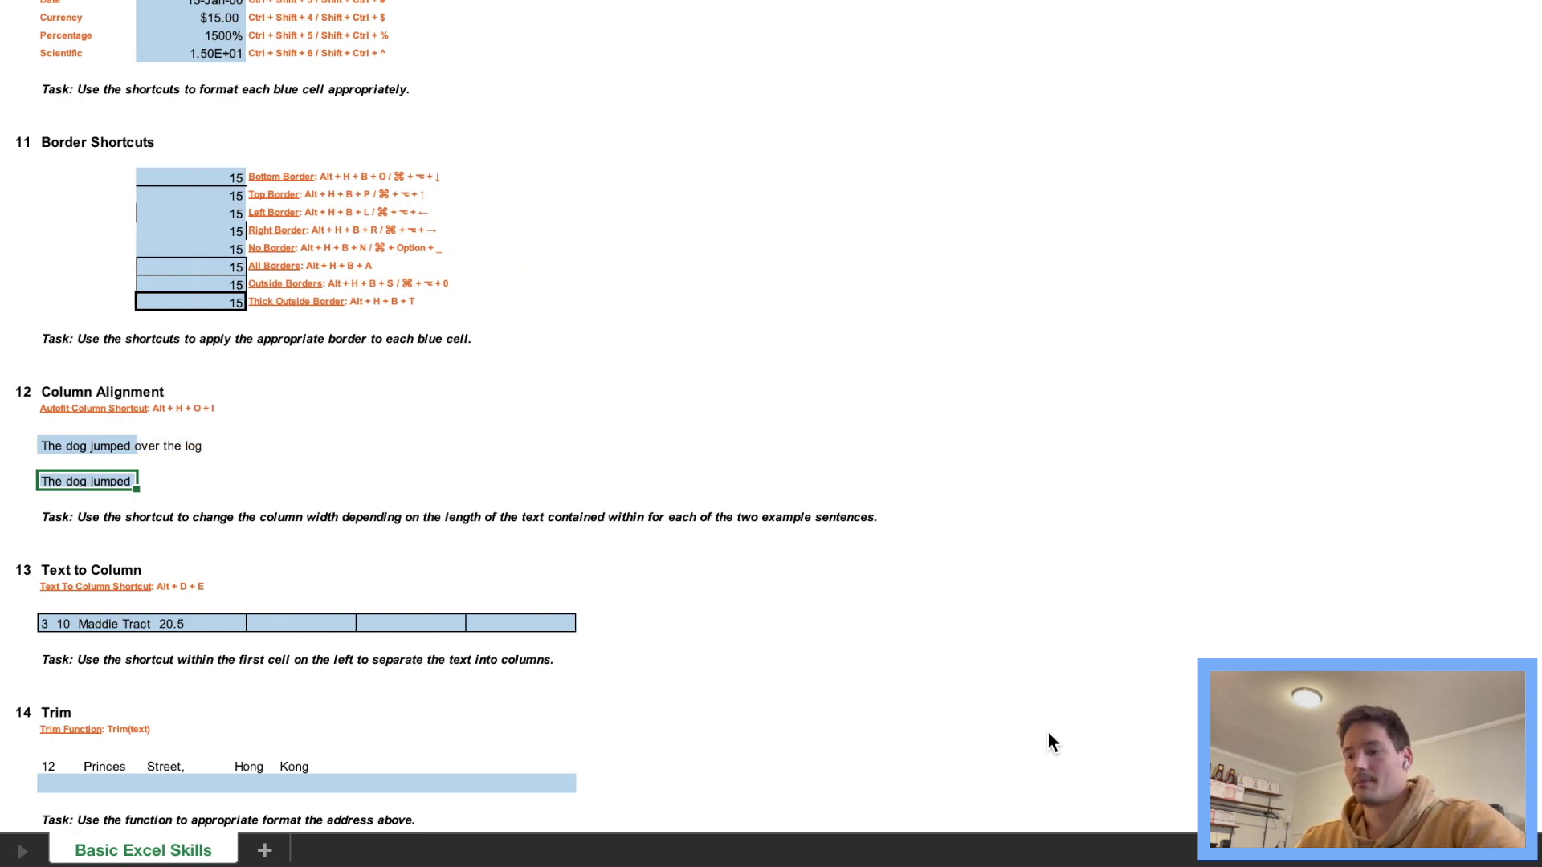
# Step: Select the '3 10 Maddie Tract 20.5' cell and bring up the Tools menu
pyautogui.press('Down')
pyautogui.press('Down')
pyautogui.press('Down')
pyautogui.press('Down')
pyautogui.press('Down')
pyautogui.press('Down')
pyautogui.press('Down')
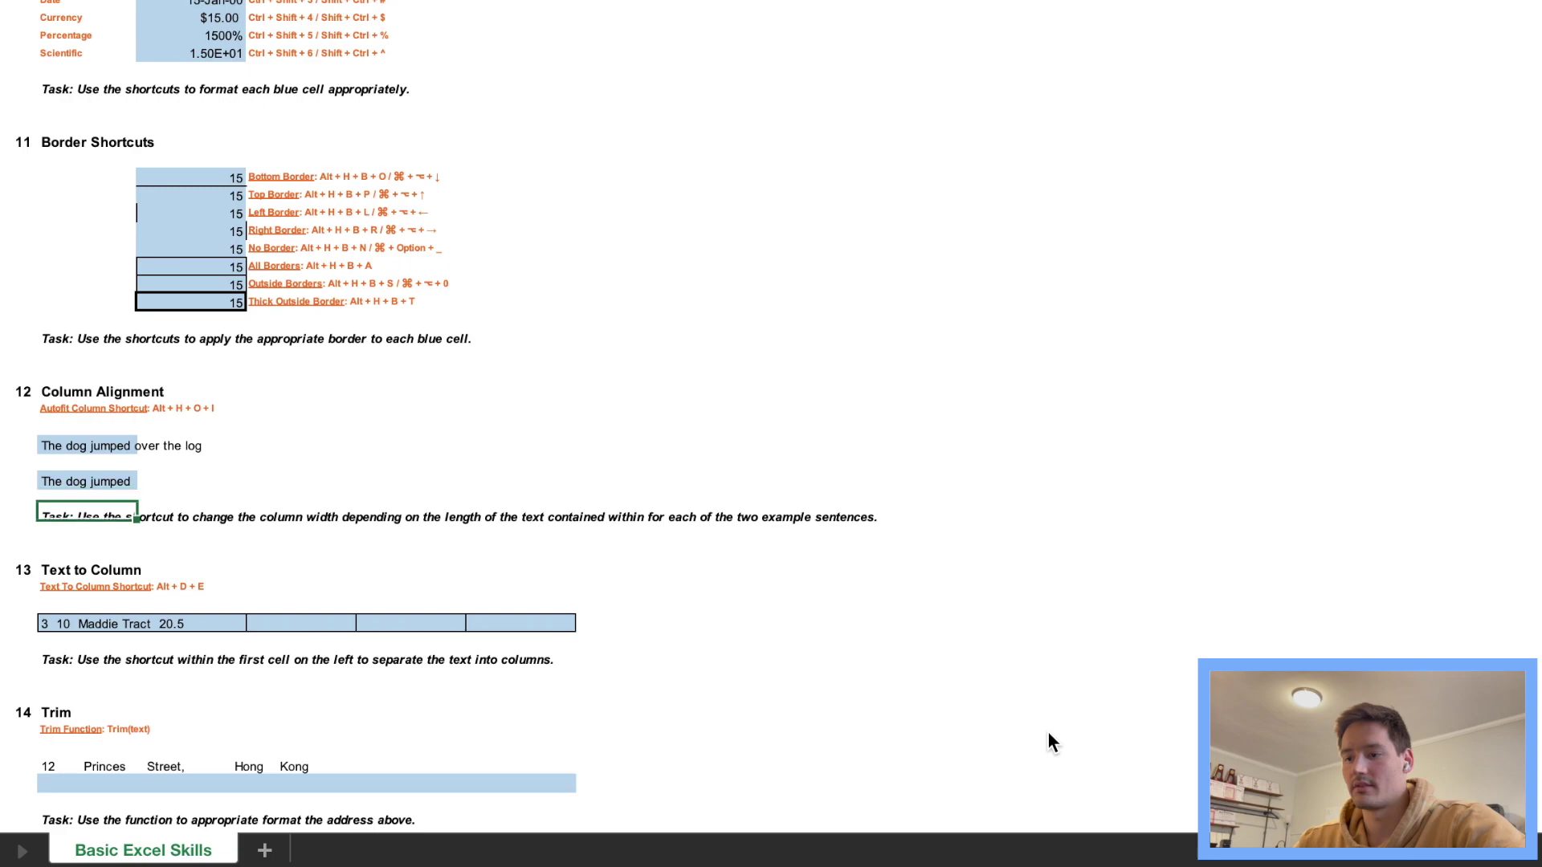
pyautogui.press('Up')
pyautogui.press('Up')
pyautogui.press('Up')
pyautogui.press('Up')
pyautogui.press('Up')
pyautogui.press('Up')
pyautogui.press('Up')
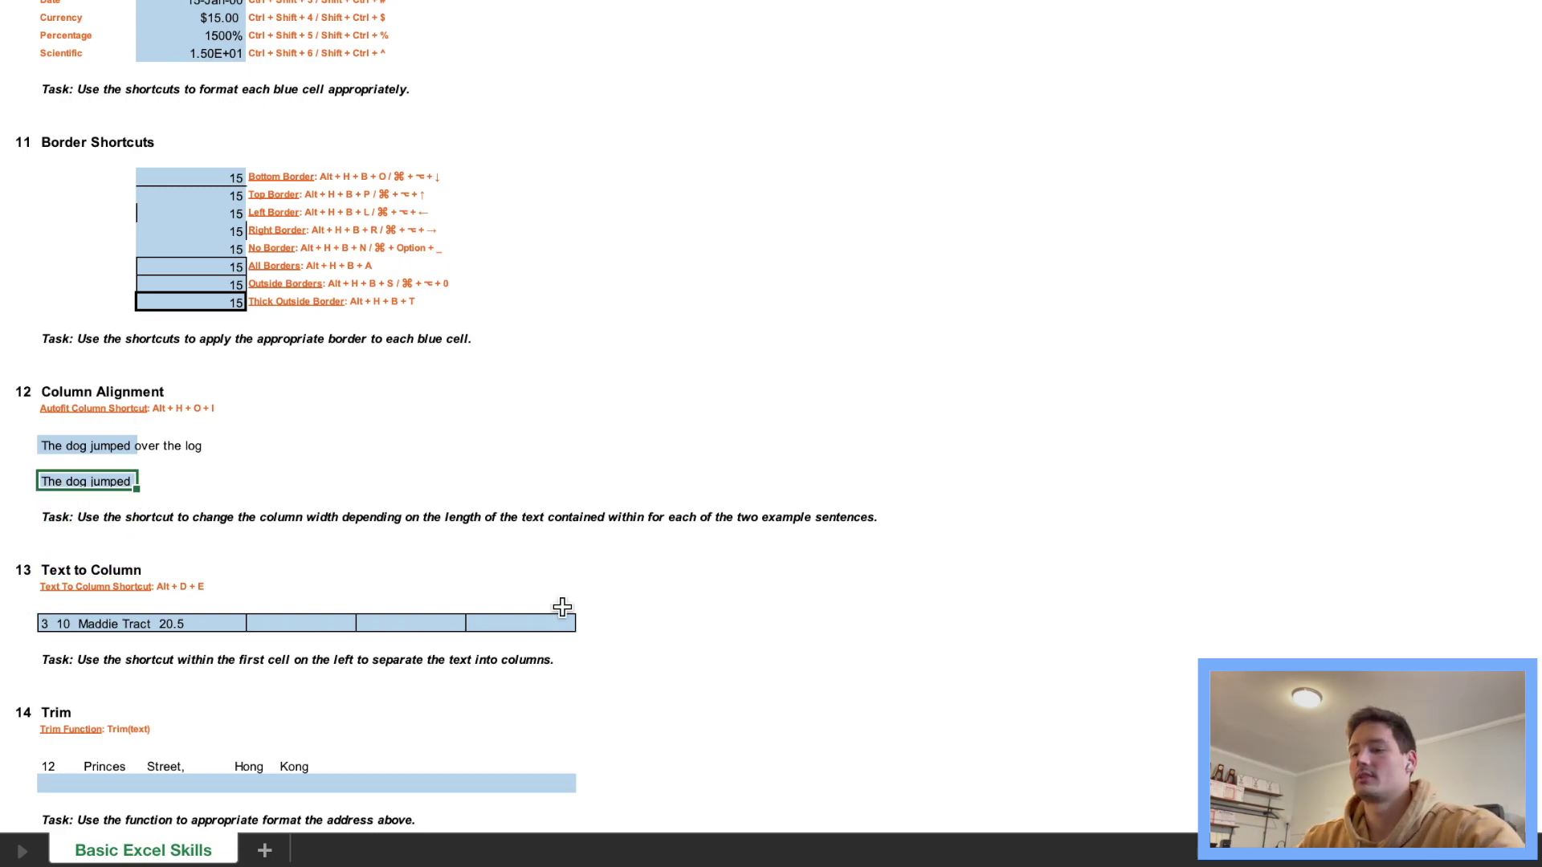
pyautogui.press('Down')
pyautogui.press('Down')
pyautogui.press('Down')
pyautogui.press('Down')
pyautogui.press('Down')
pyautogui.press('Down')
pyautogui.press('Down')
pyautogui.press('Down')
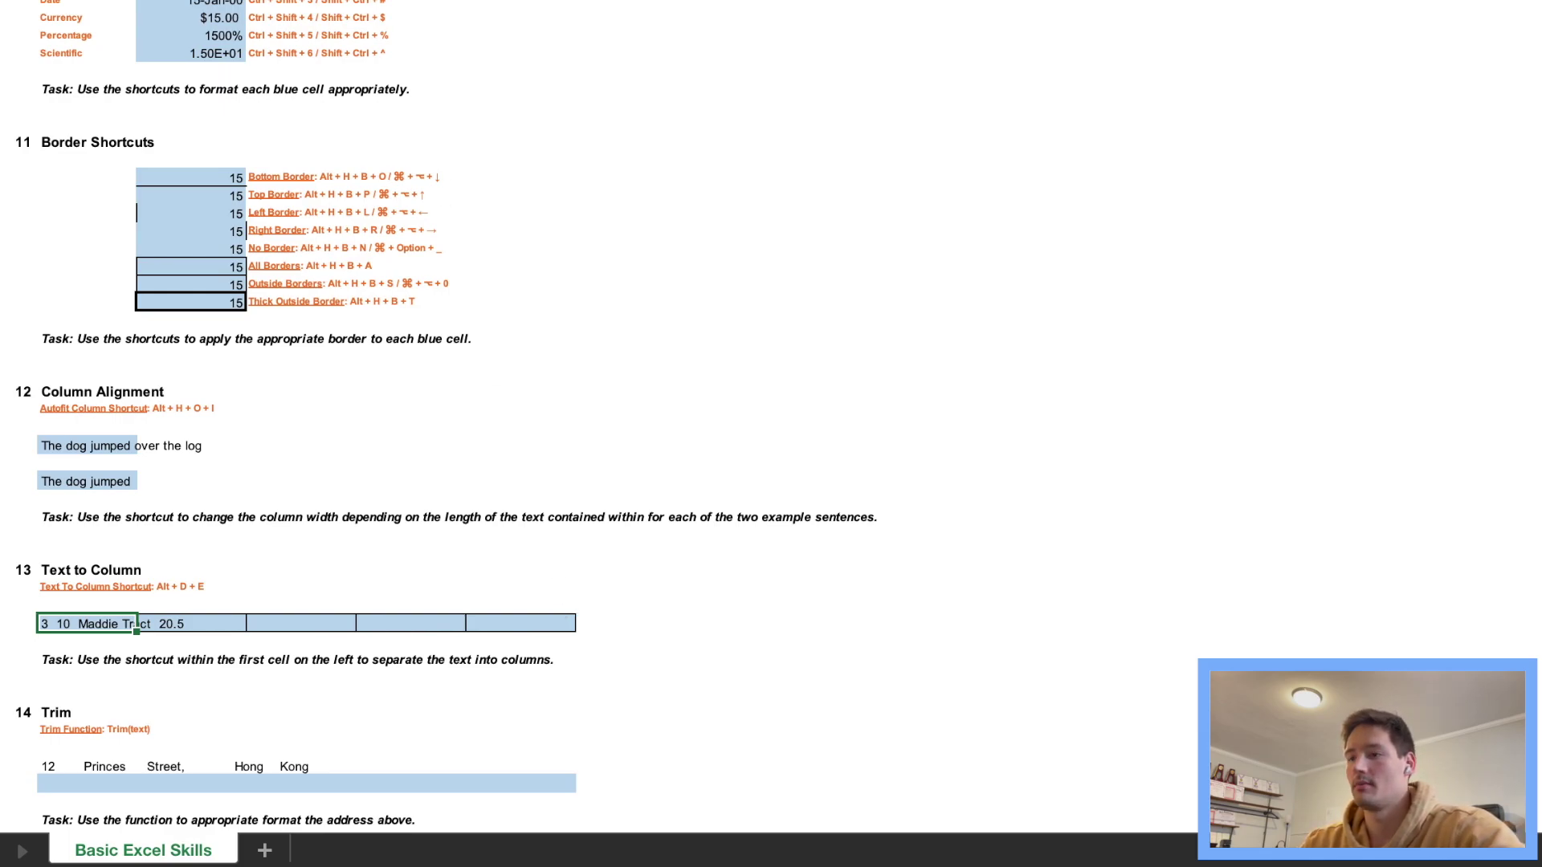
pyautogui.click(305, 0)
pyautogui.click(442, 504)
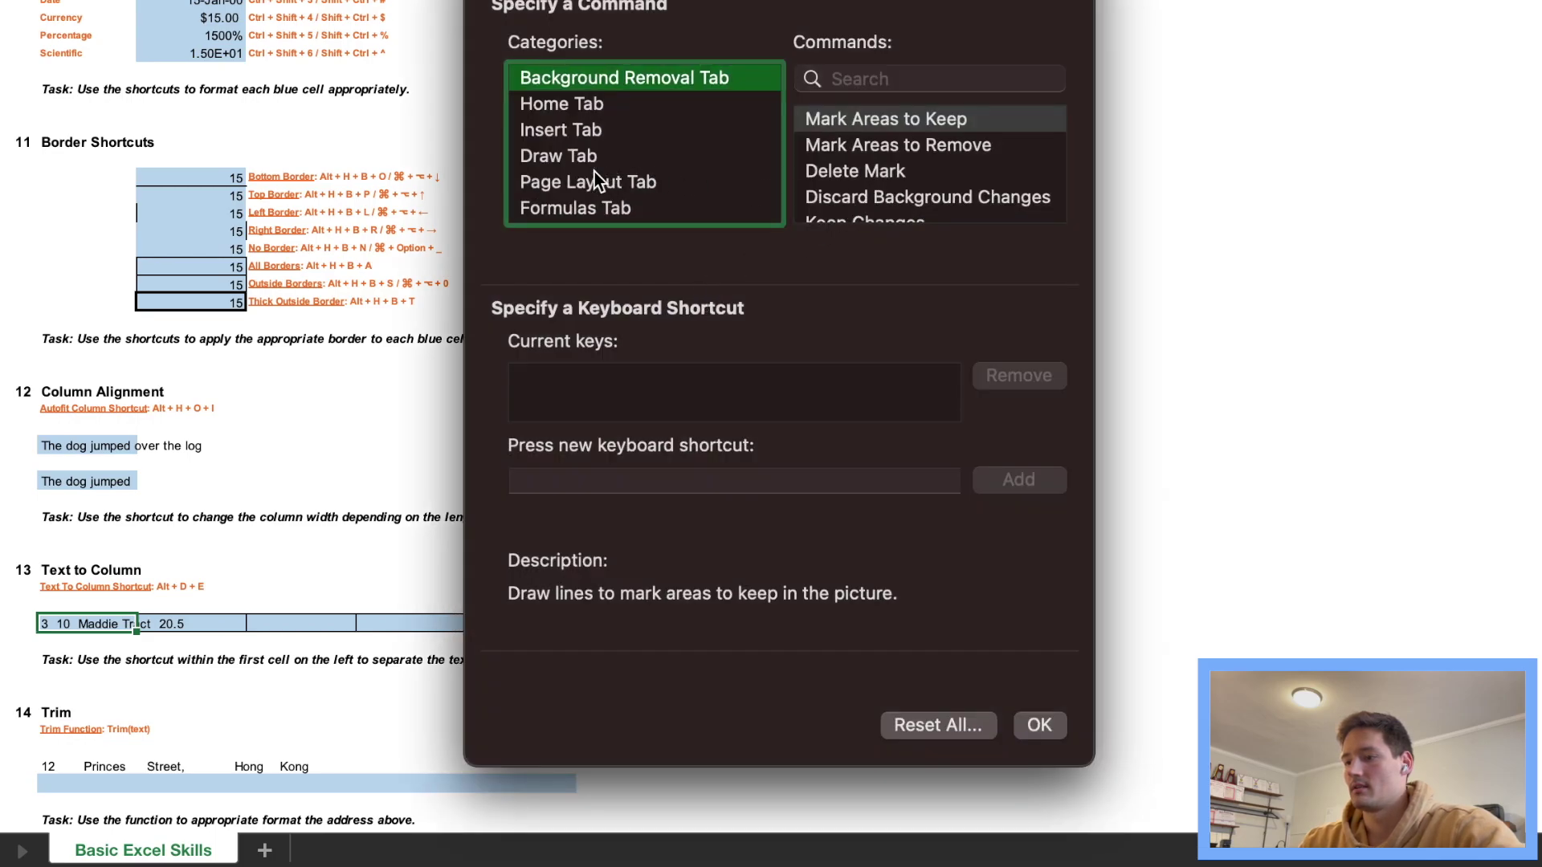
pyautogui.scroll(-2, 594, 172)
pyautogui.click(587, 175)
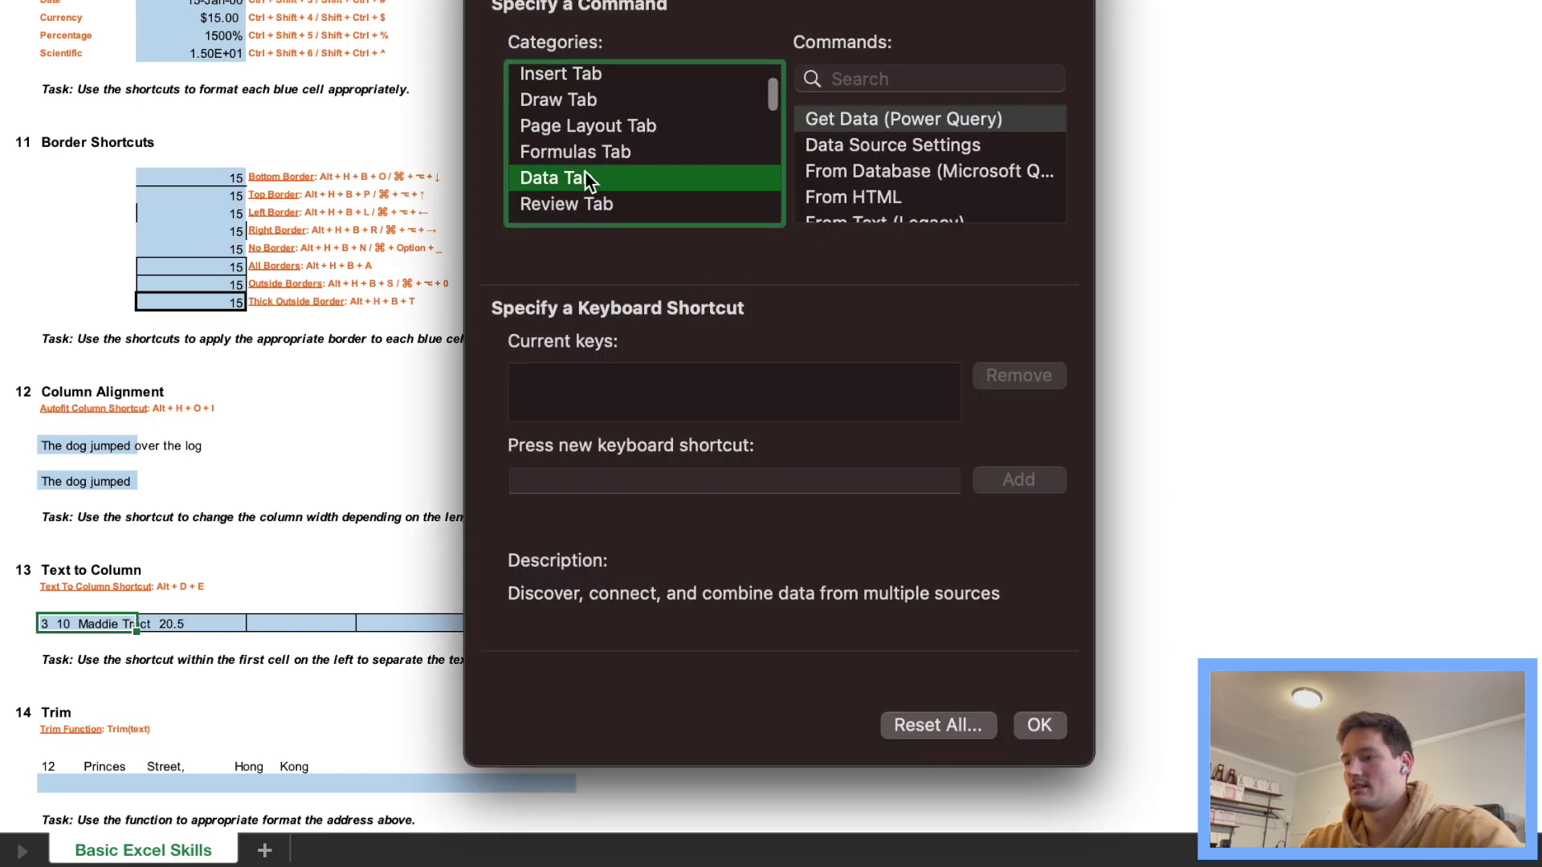
pyautogui.click(885, 77)
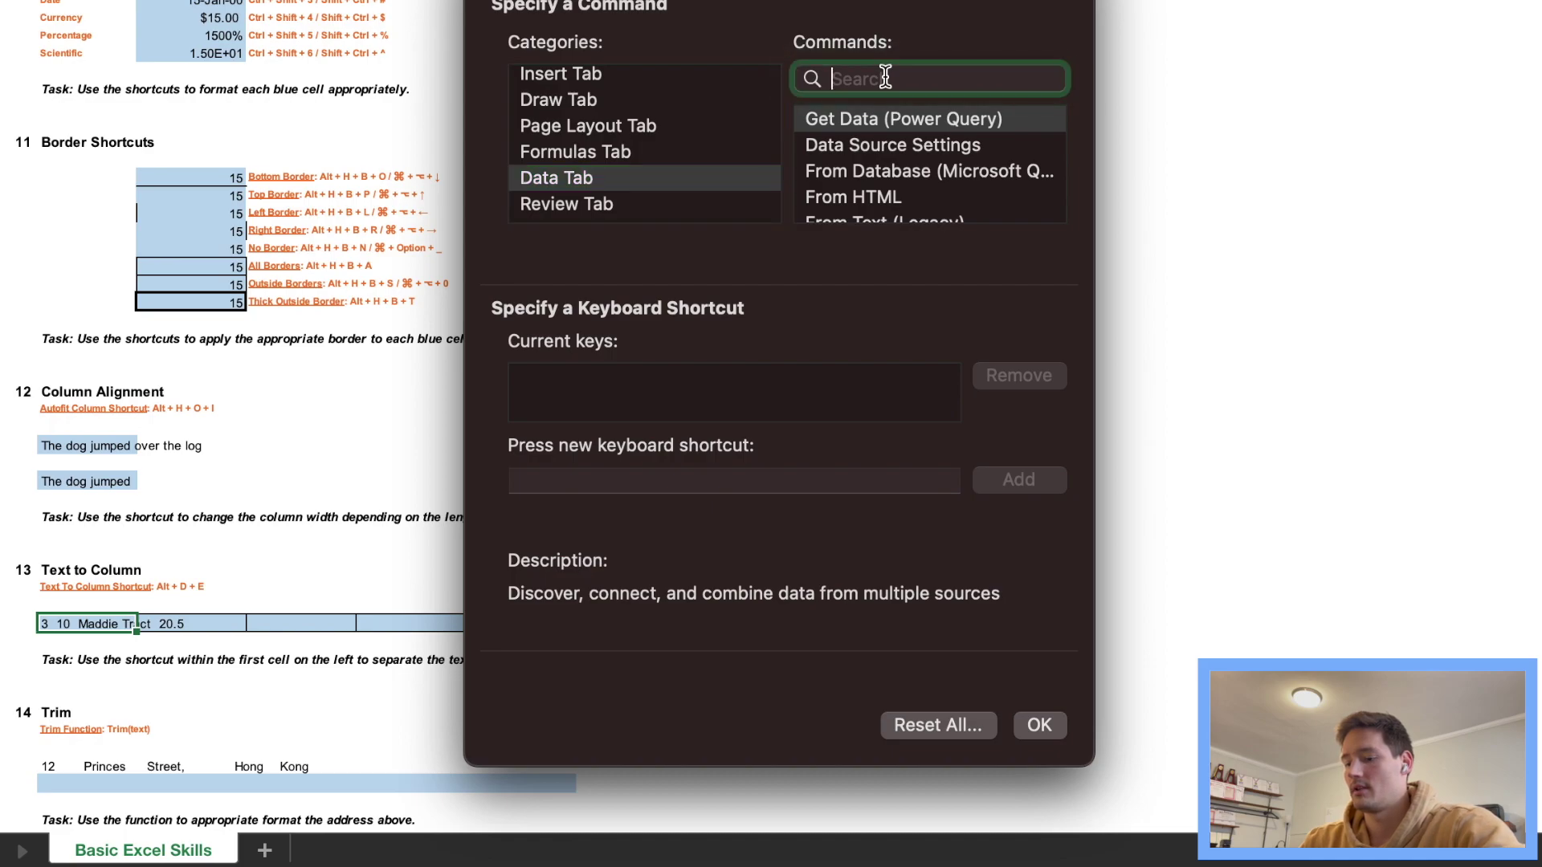
pyautogui.write('text')
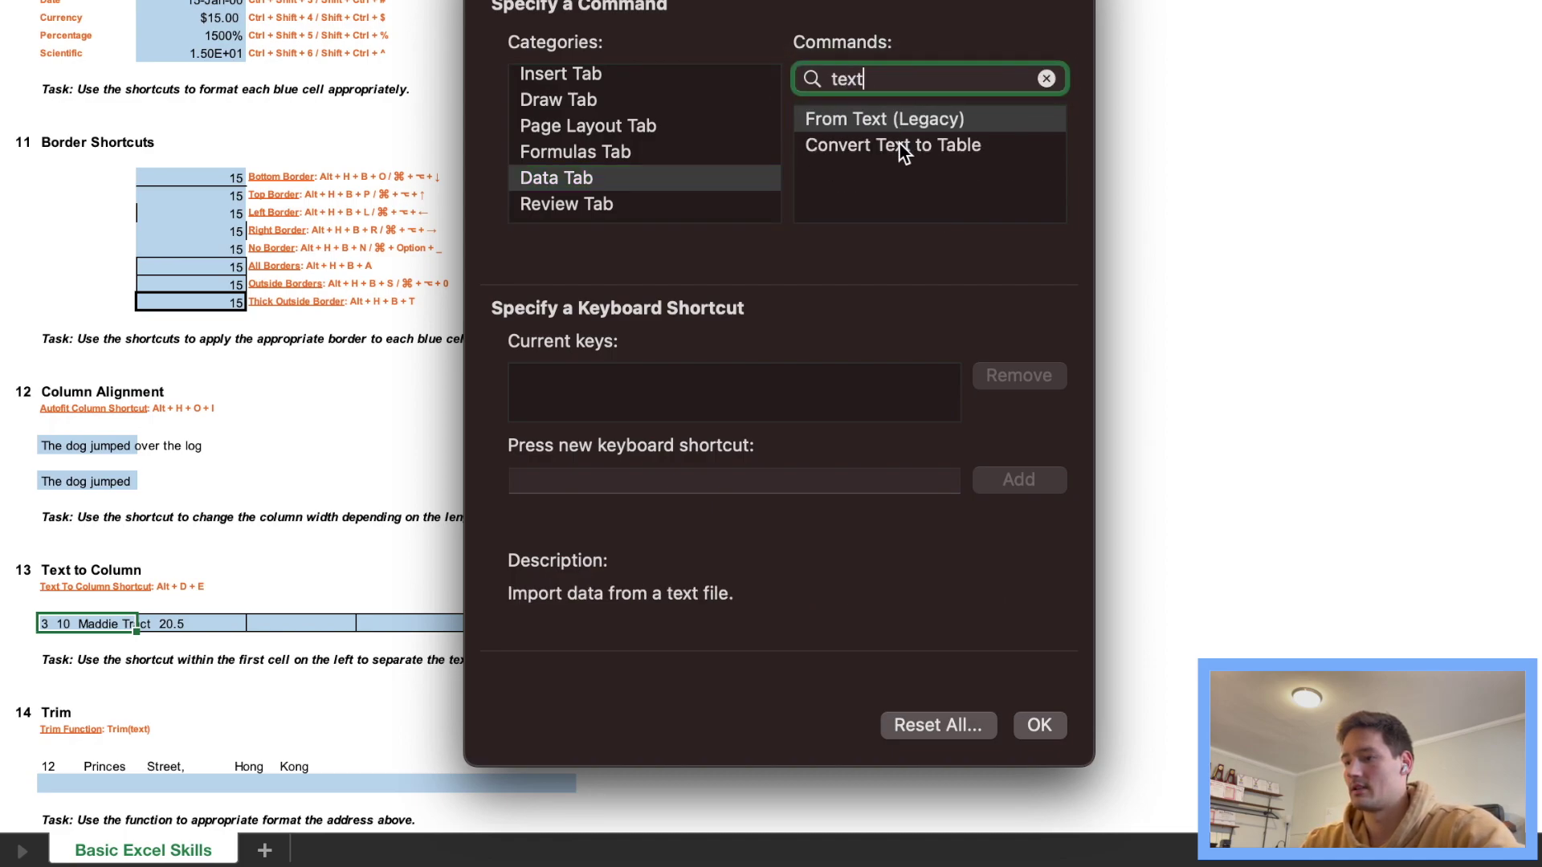
pyautogui.click(892, 149)
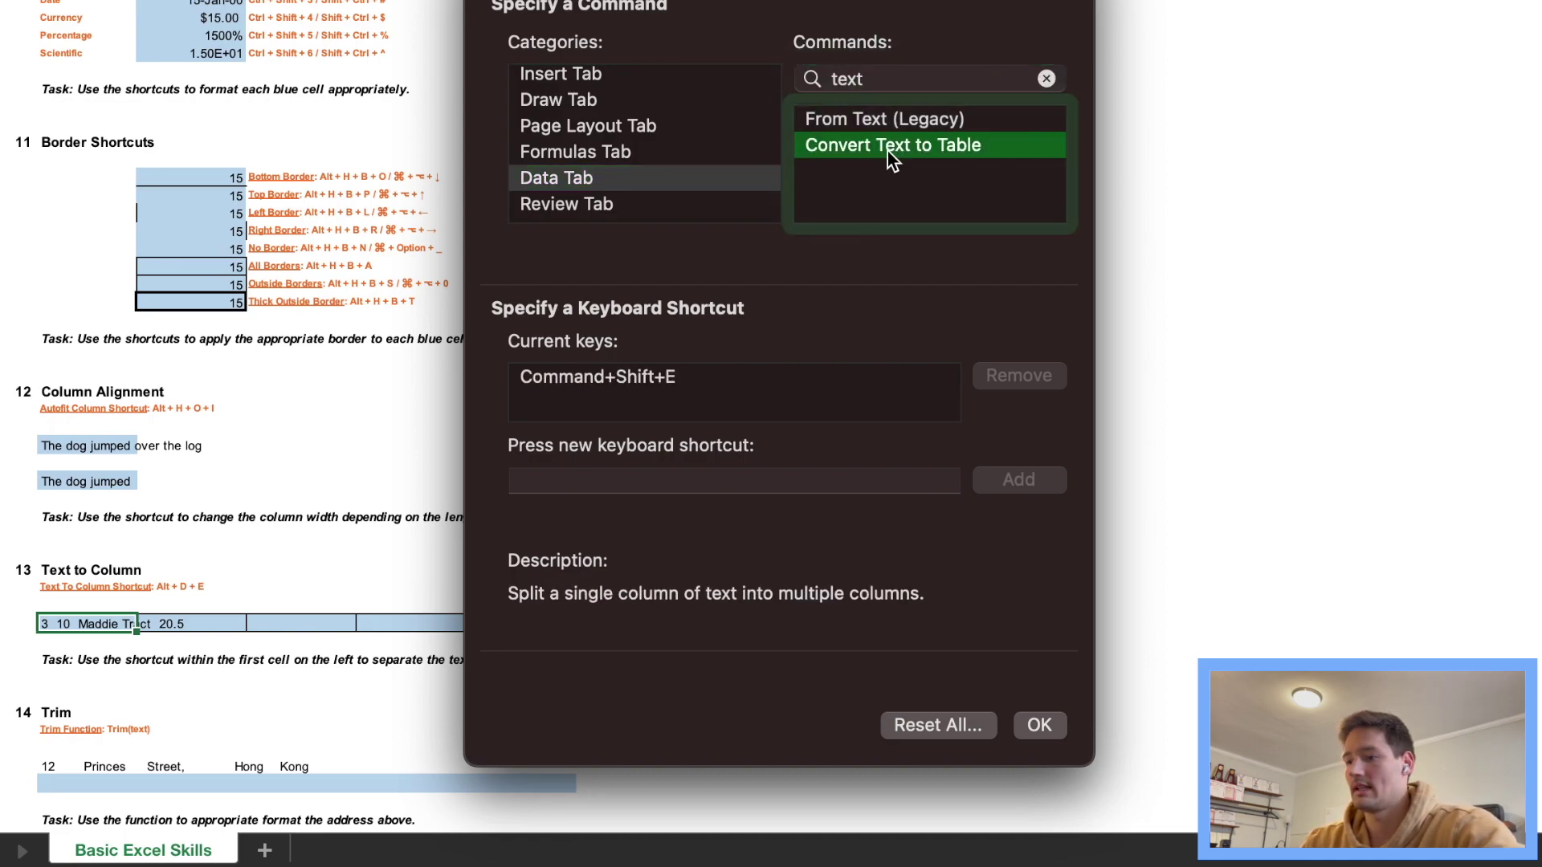
pyautogui.click(718, 384)
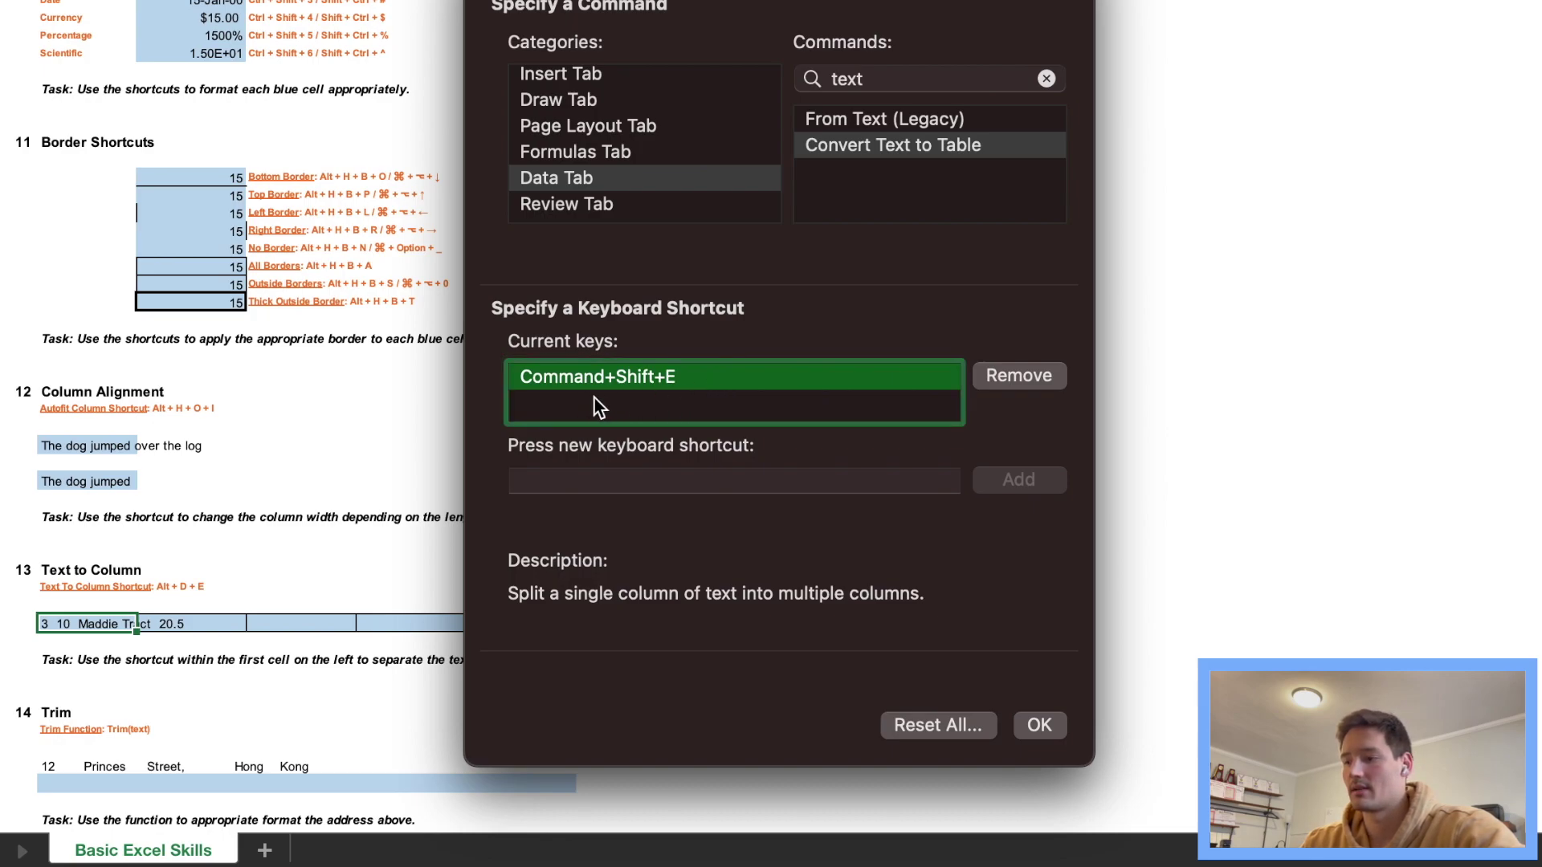
pyautogui.click(885, 490)
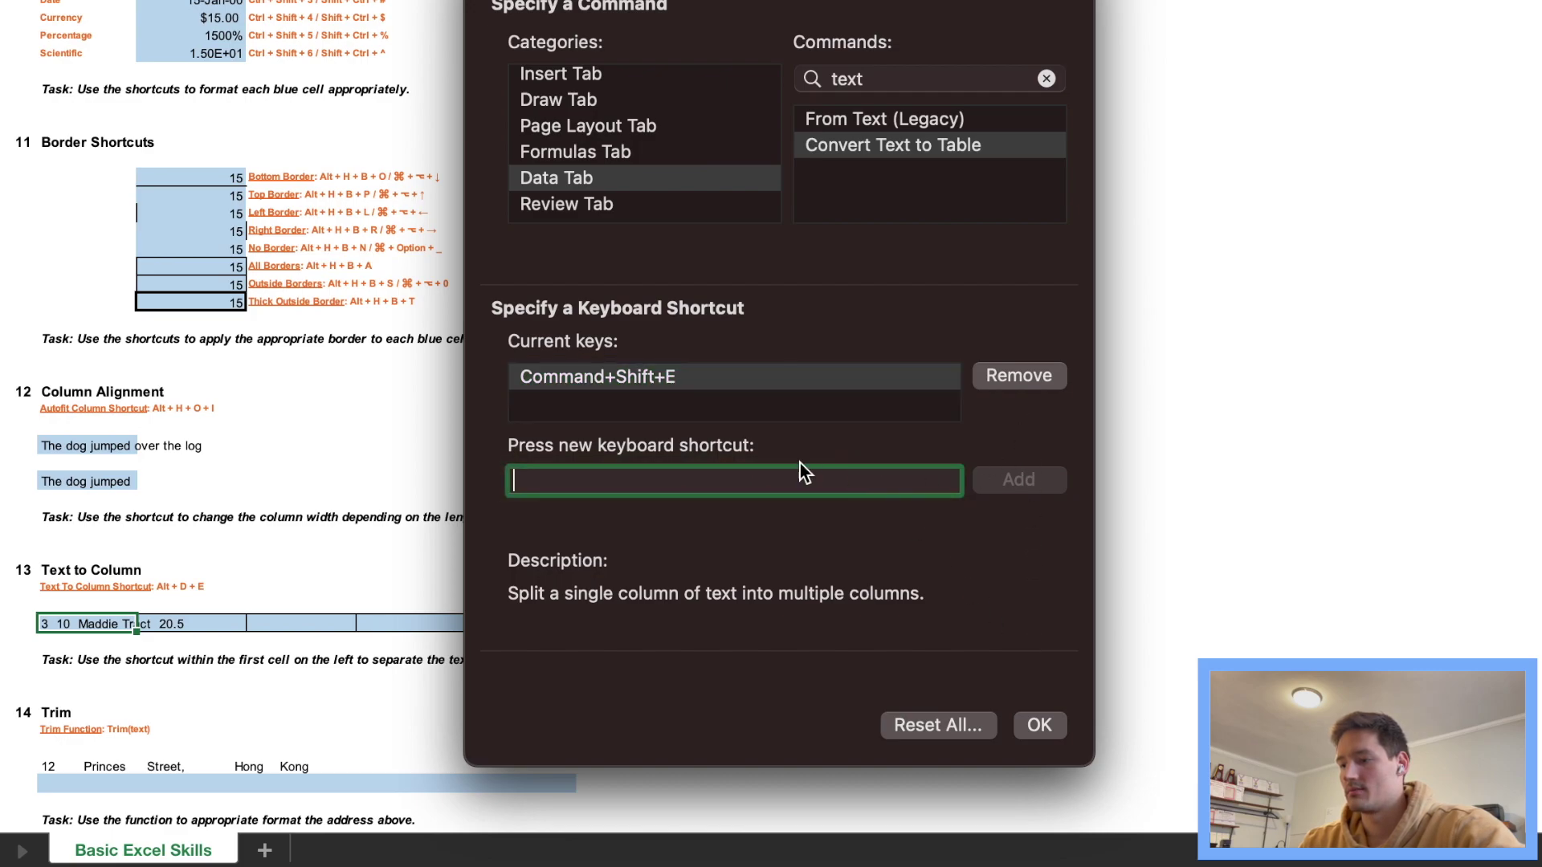
pyautogui.click(1041, 728)
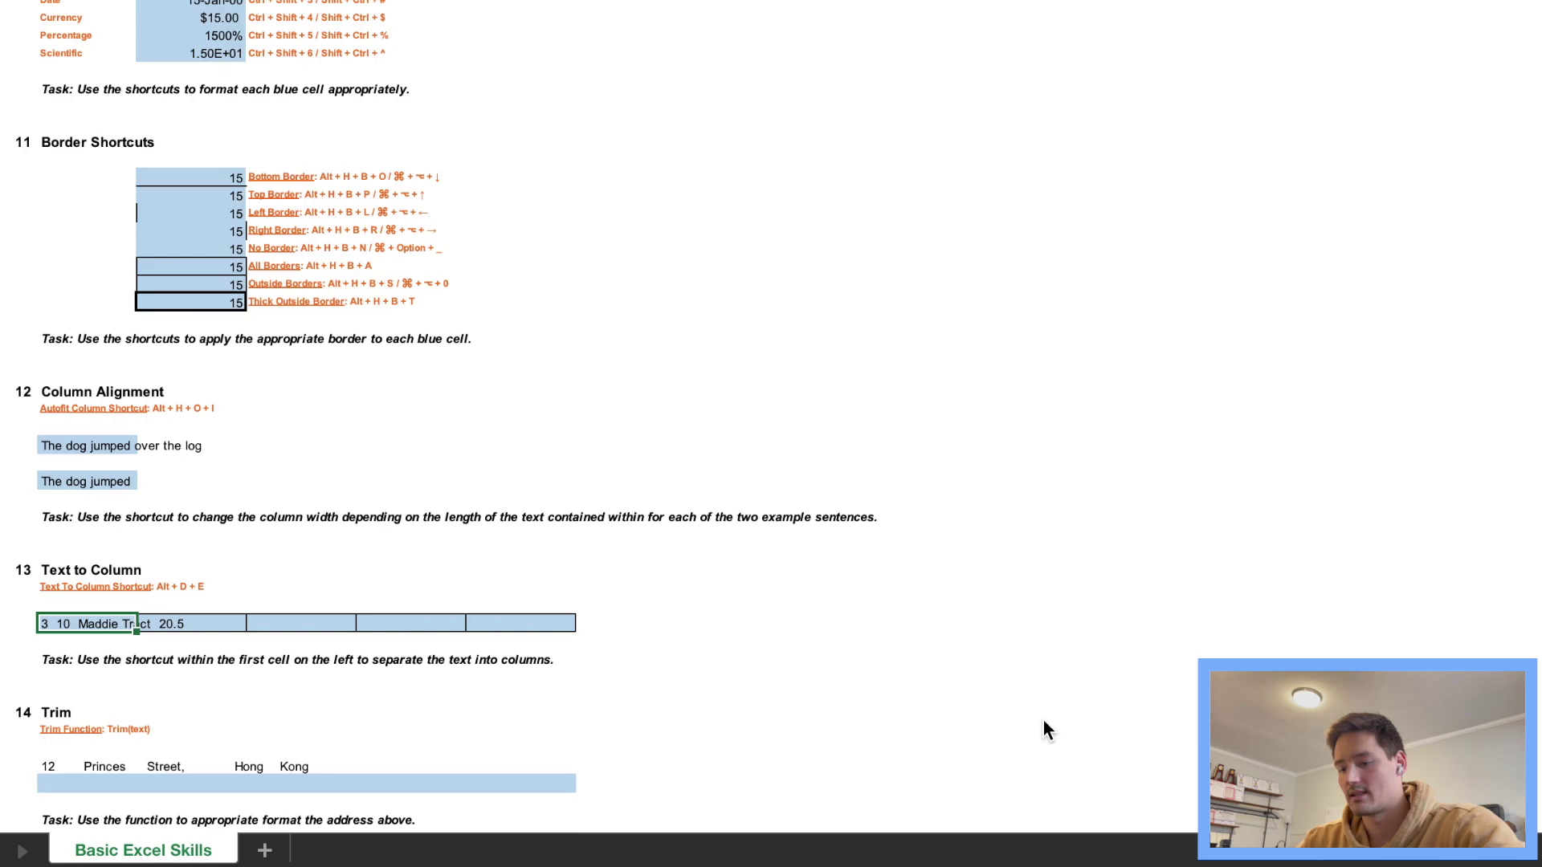
# Step: Split '3 10 Maddie Tract 20.5' into columns with fixed width, replacing existing data
pyautogui.hotkey('alt', 'd')
pyautogui.press('e')
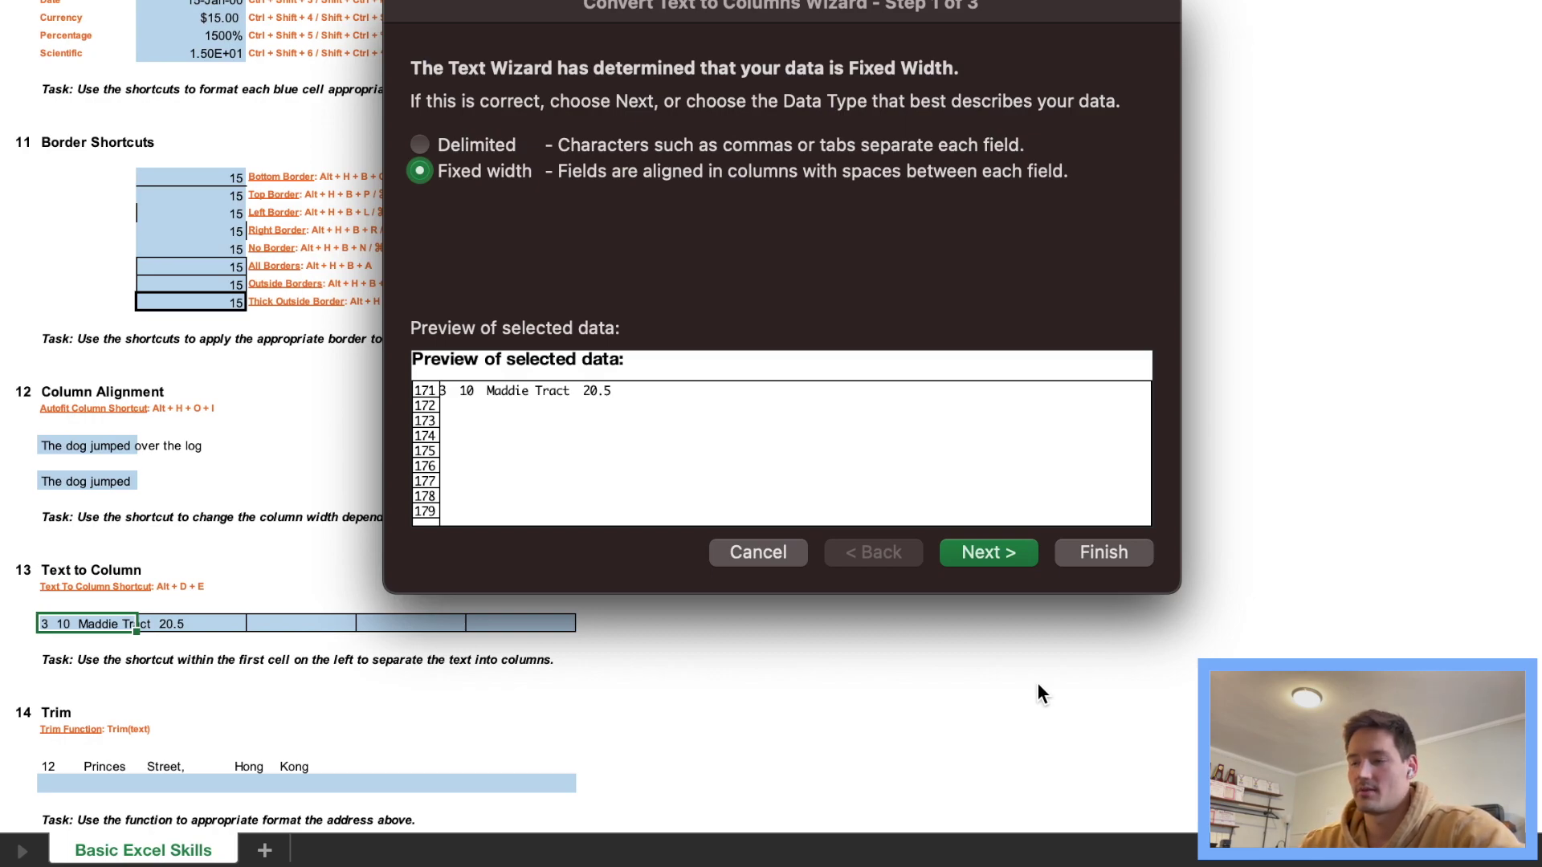
pyautogui.click(1020, 556)
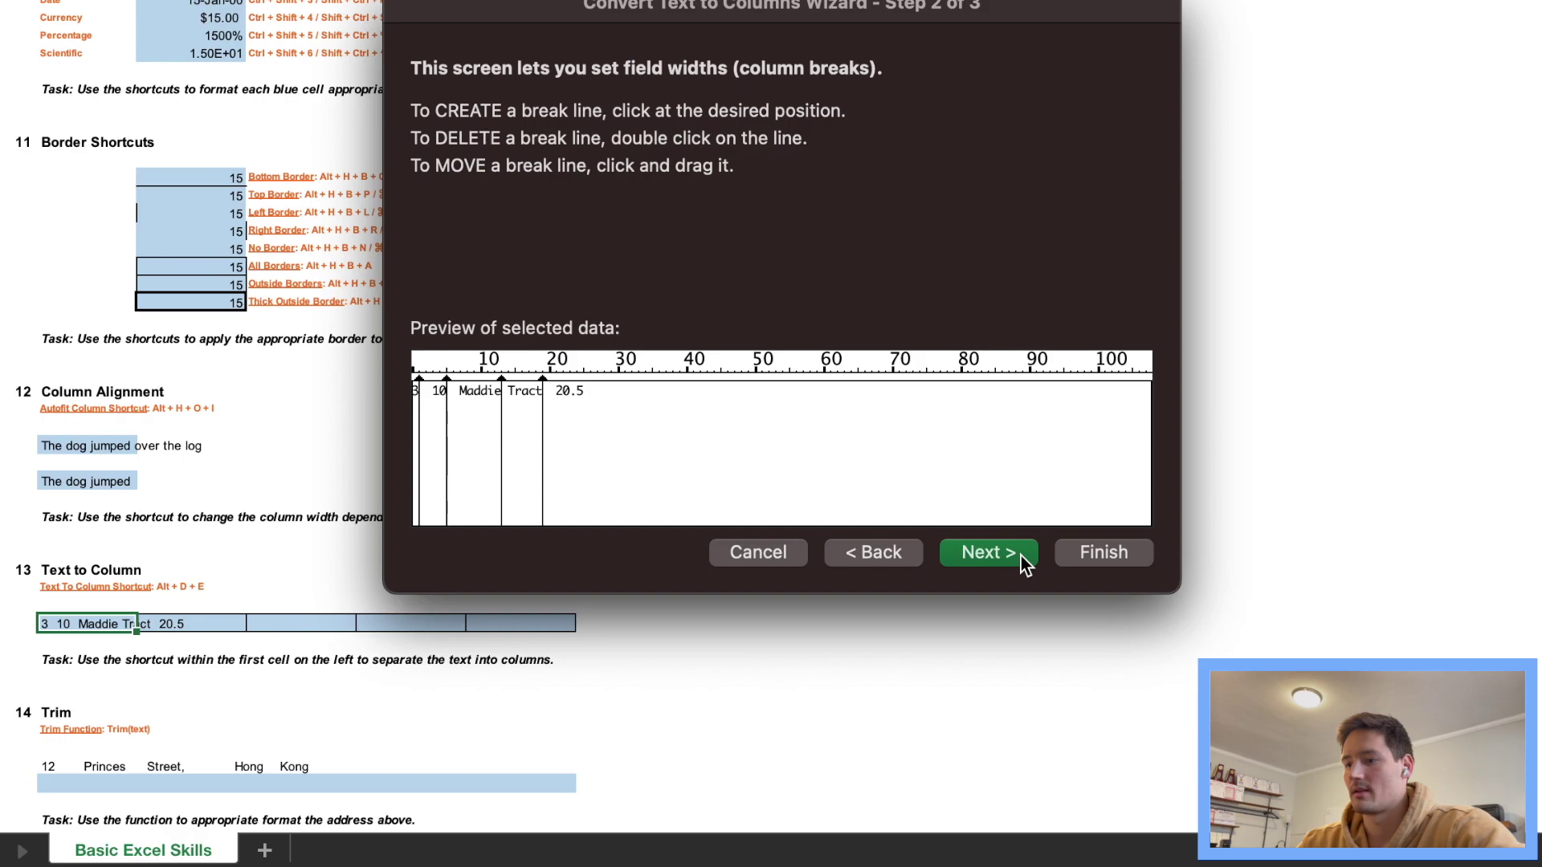
pyautogui.click(1020, 556)
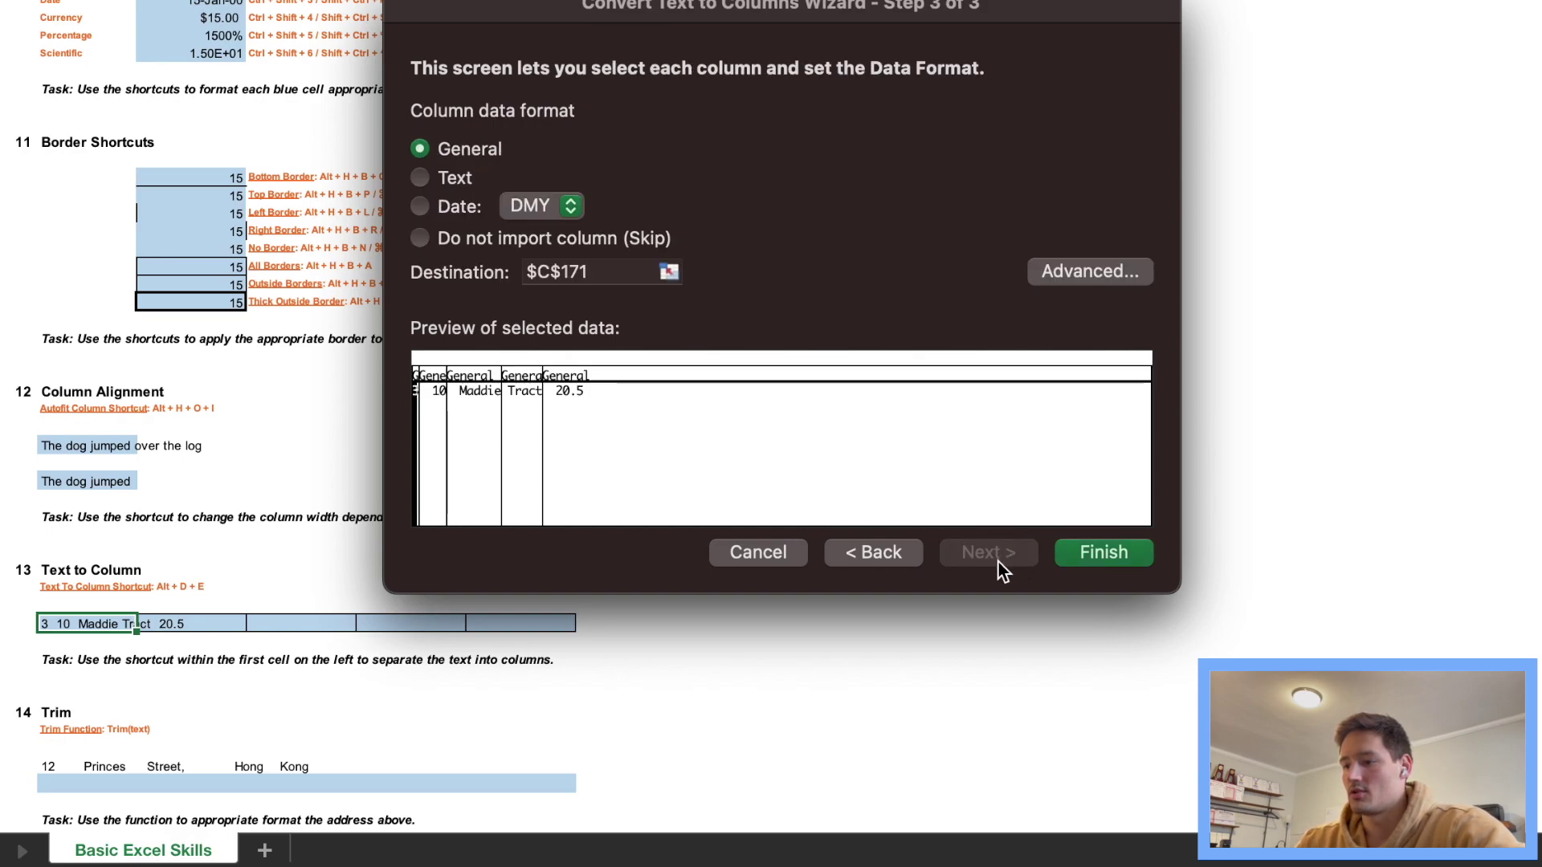
pyautogui.click(1105, 553)
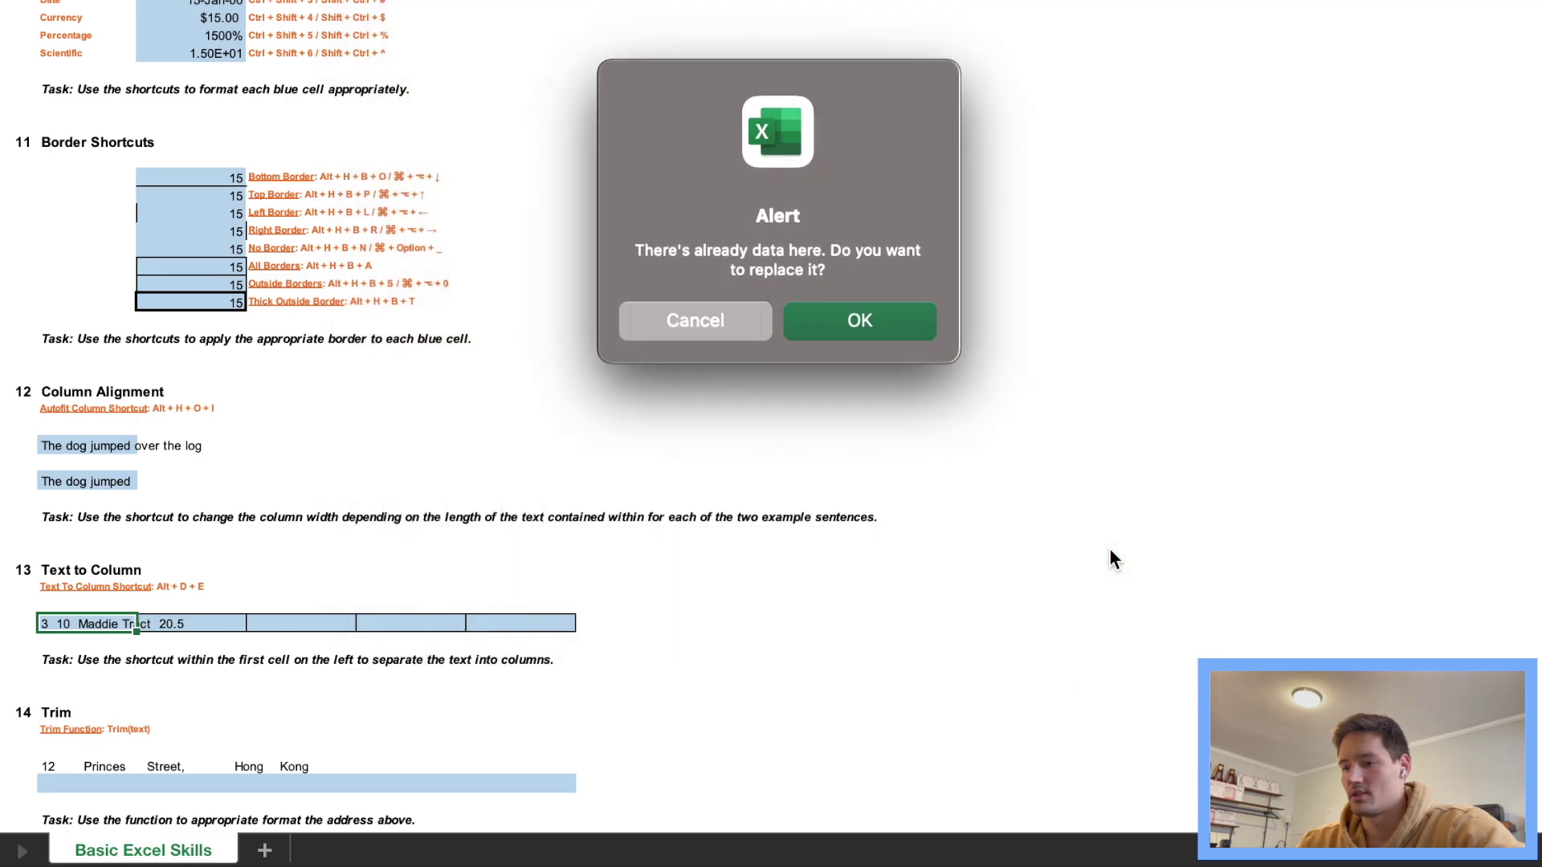
pyautogui.click(856, 323)
# Step: Review the five split cells, then move down to the spaced-out address in Trim
pyautogui.press('Left')
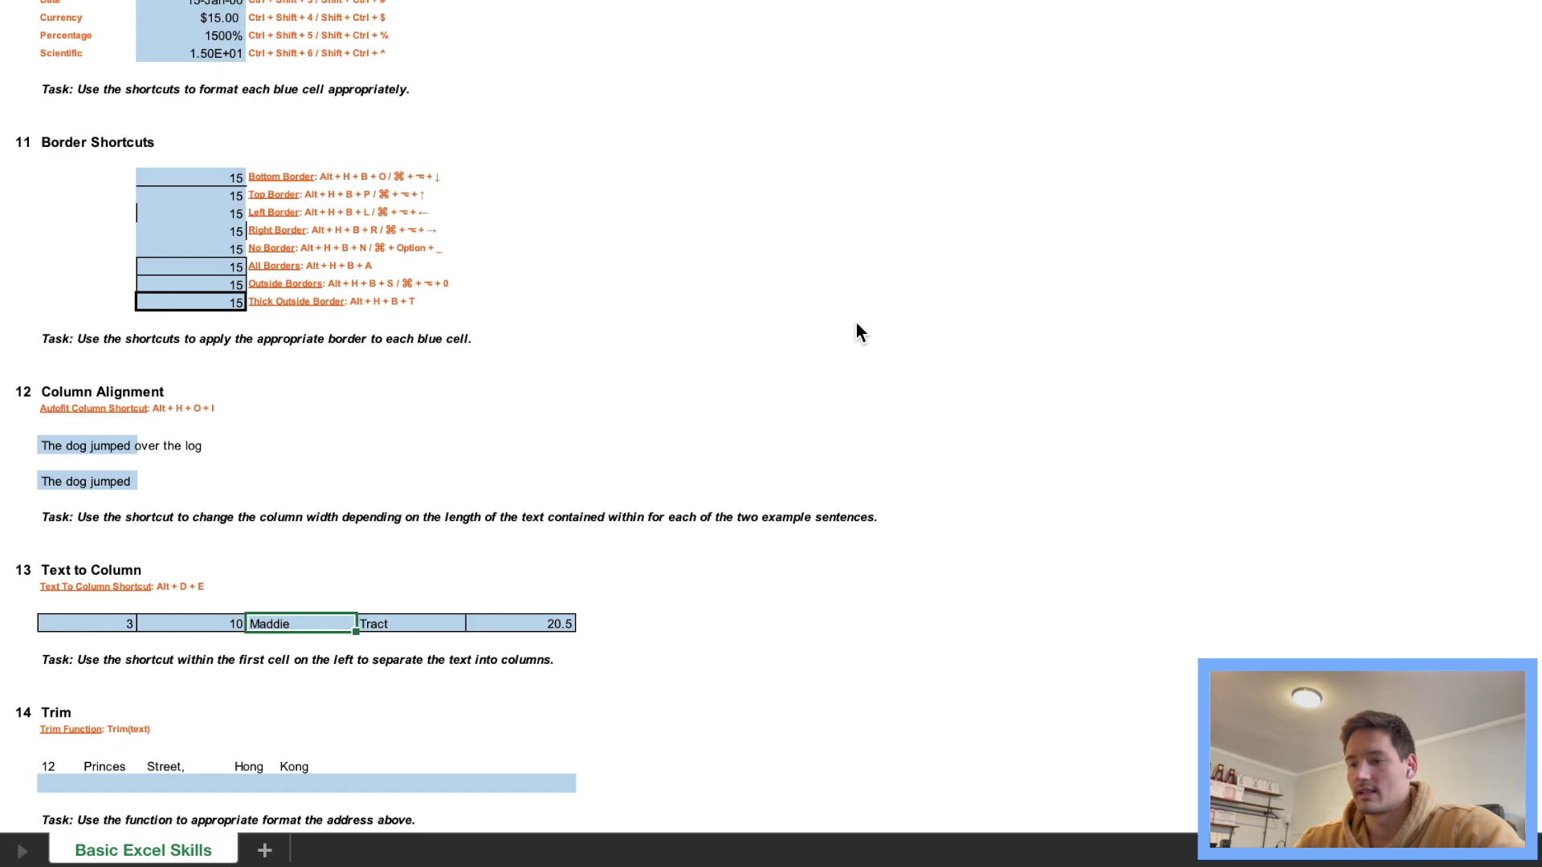
pyautogui.press('Left')
pyautogui.press('Left')
pyautogui.press('Right')
pyautogui.press('Right')
pyautogui.press('Right')
pyautogui.press('Right')
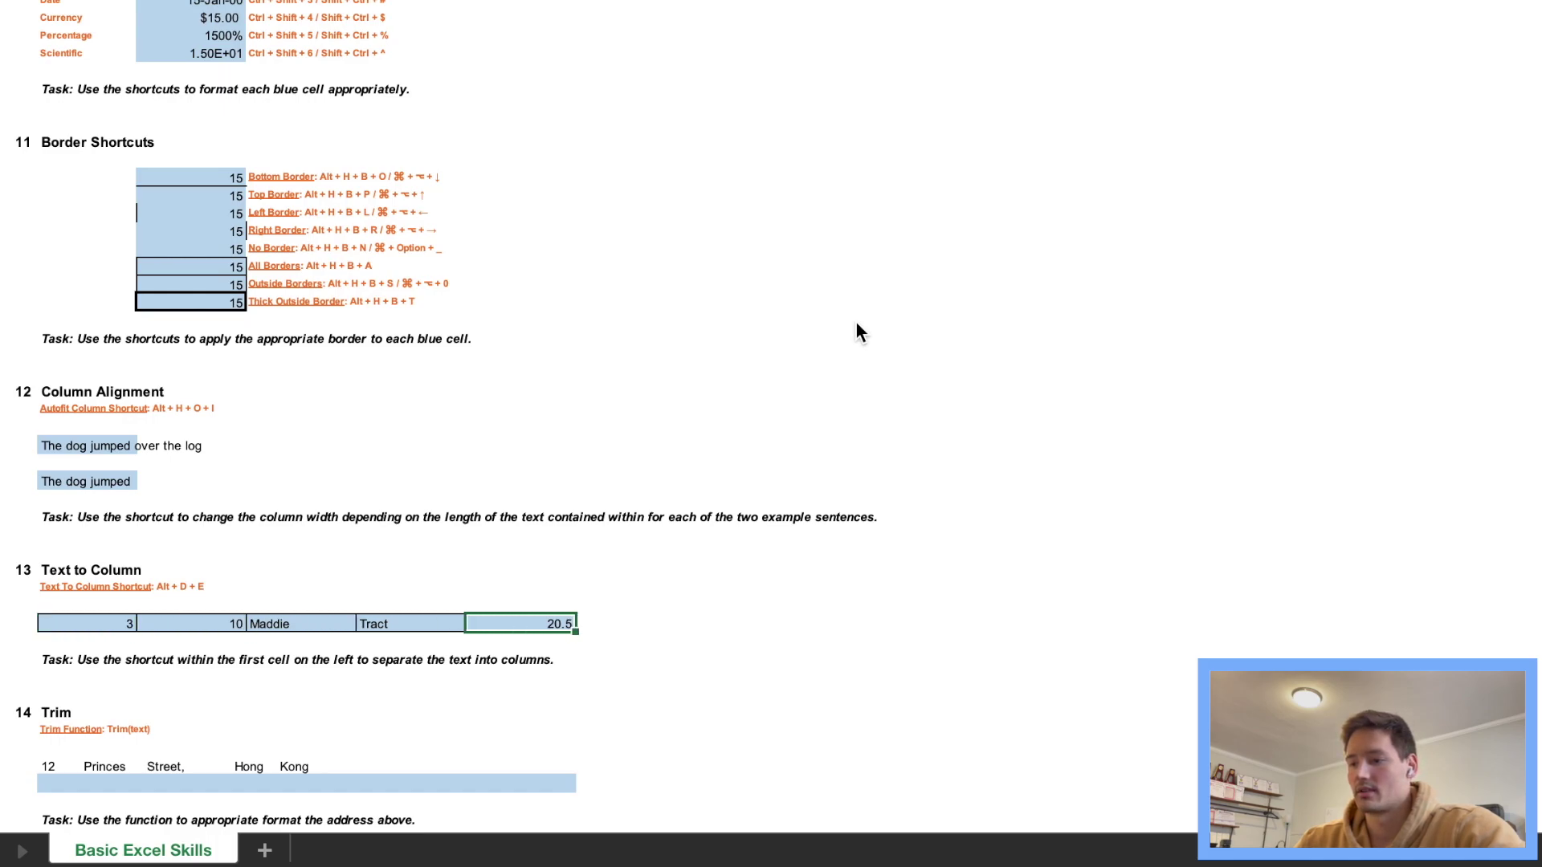
pyautogui.press('Left')
pyautogui.press('Left')
pyautogui.press('Left')
pyautogui.press('Left')
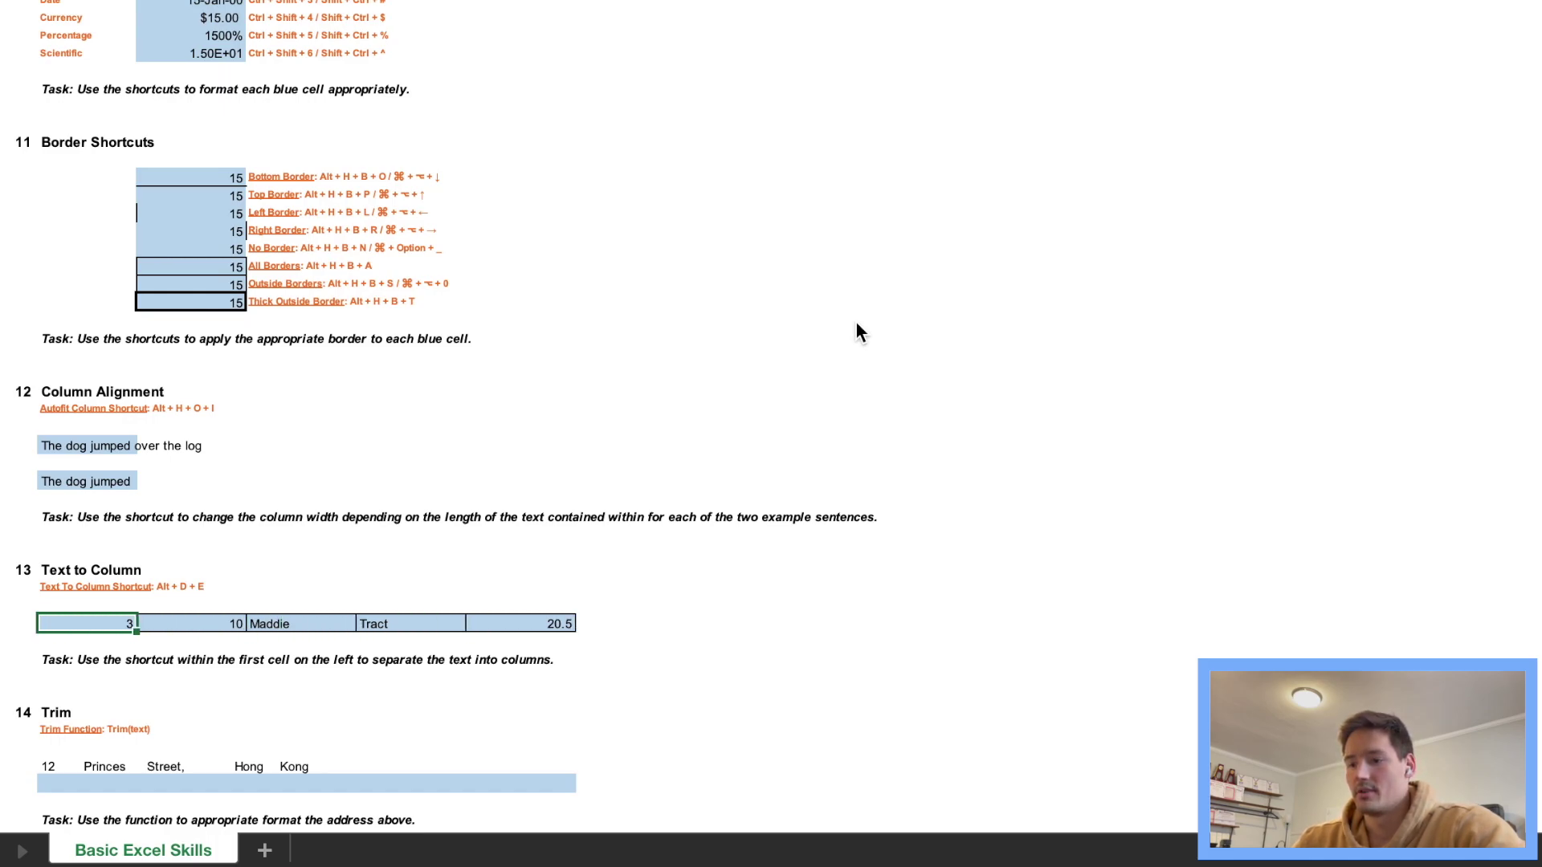
pyautogui.press('Down')
pyautogui.press('Down')
pyautogui.scroll(-2, 855, 334)
pyautogui.press('Down')
# Step: Enter =TRIM(C179) in the Trim answer cell to clean the spaced-out address
pyautogui.press('Down')
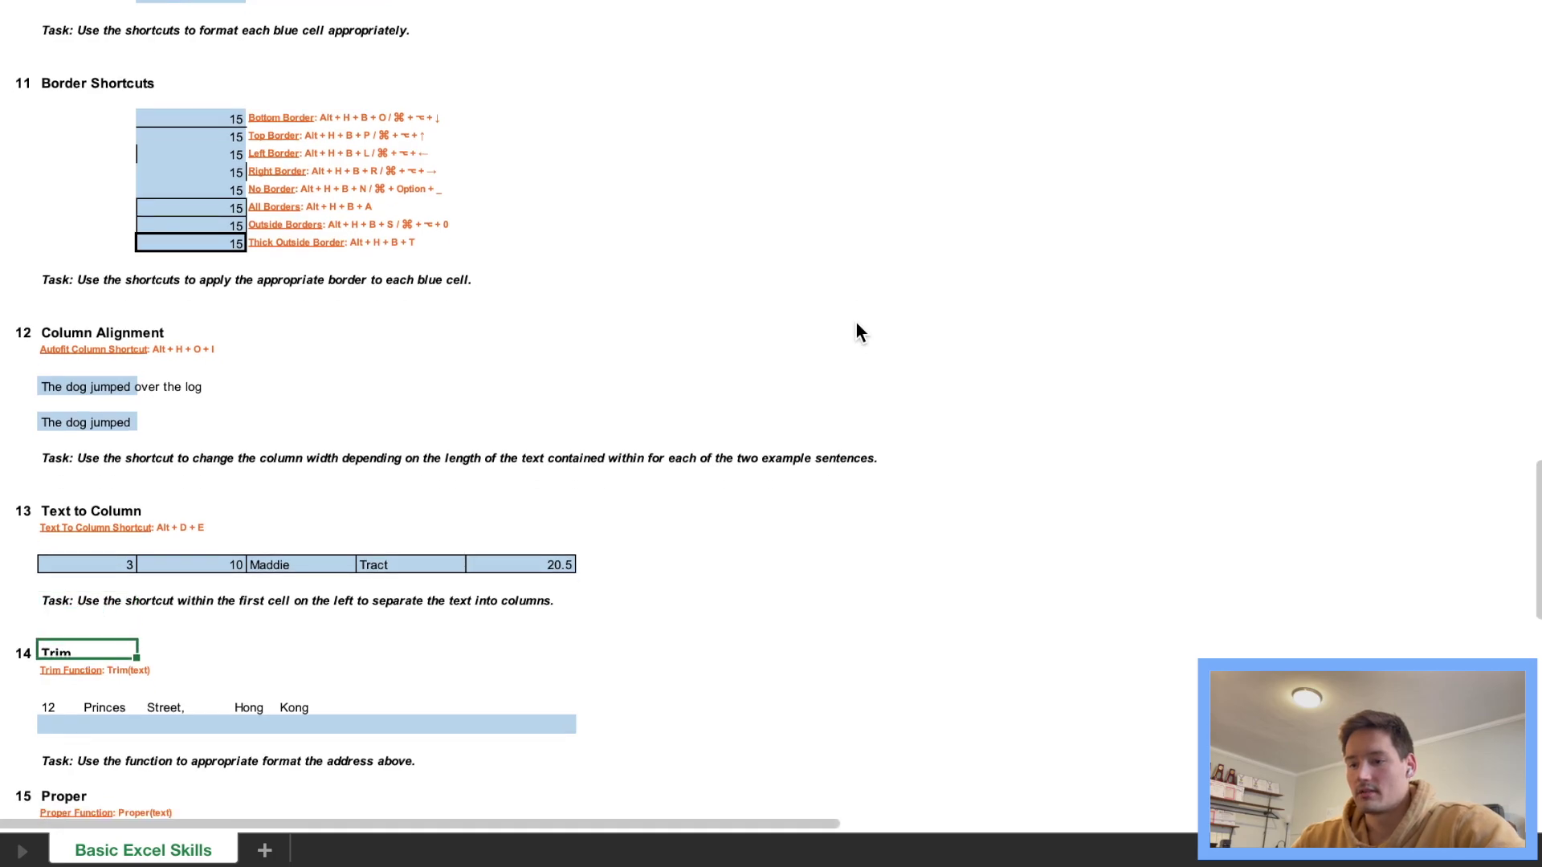
pyautogui.press('Down')
pyautogui.press('Down')
pyautogui.press('Down')
pyautogui.press('Down')
pyautogui.press('Down')
pyautogui.press('Down')
pyautogui.press('Down')
pyautogui.press('Up')
pyautogui.press('Up')
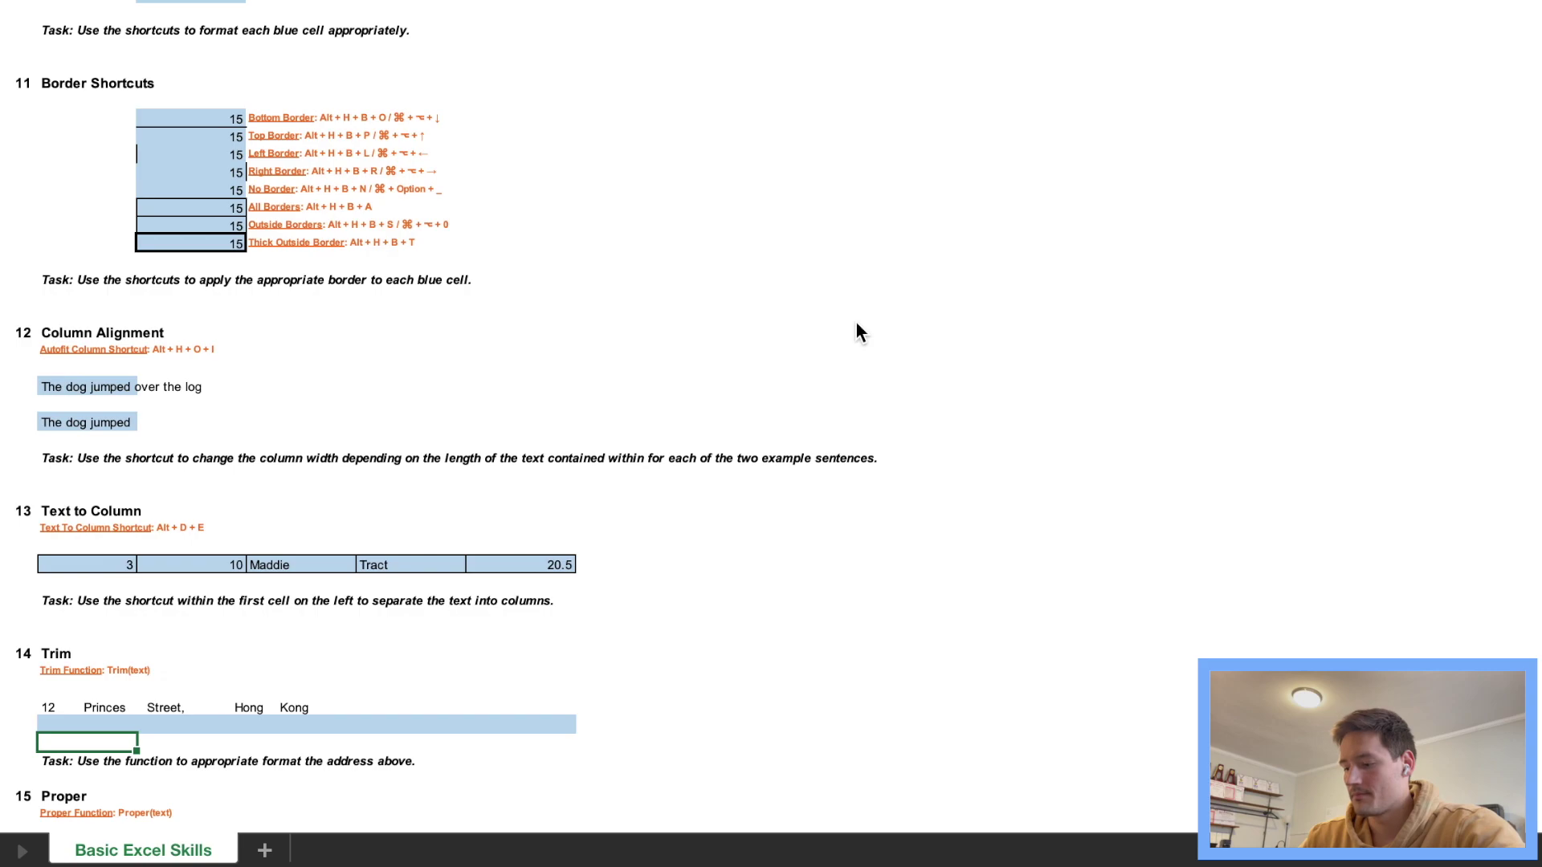
pyautogui.press('Up')
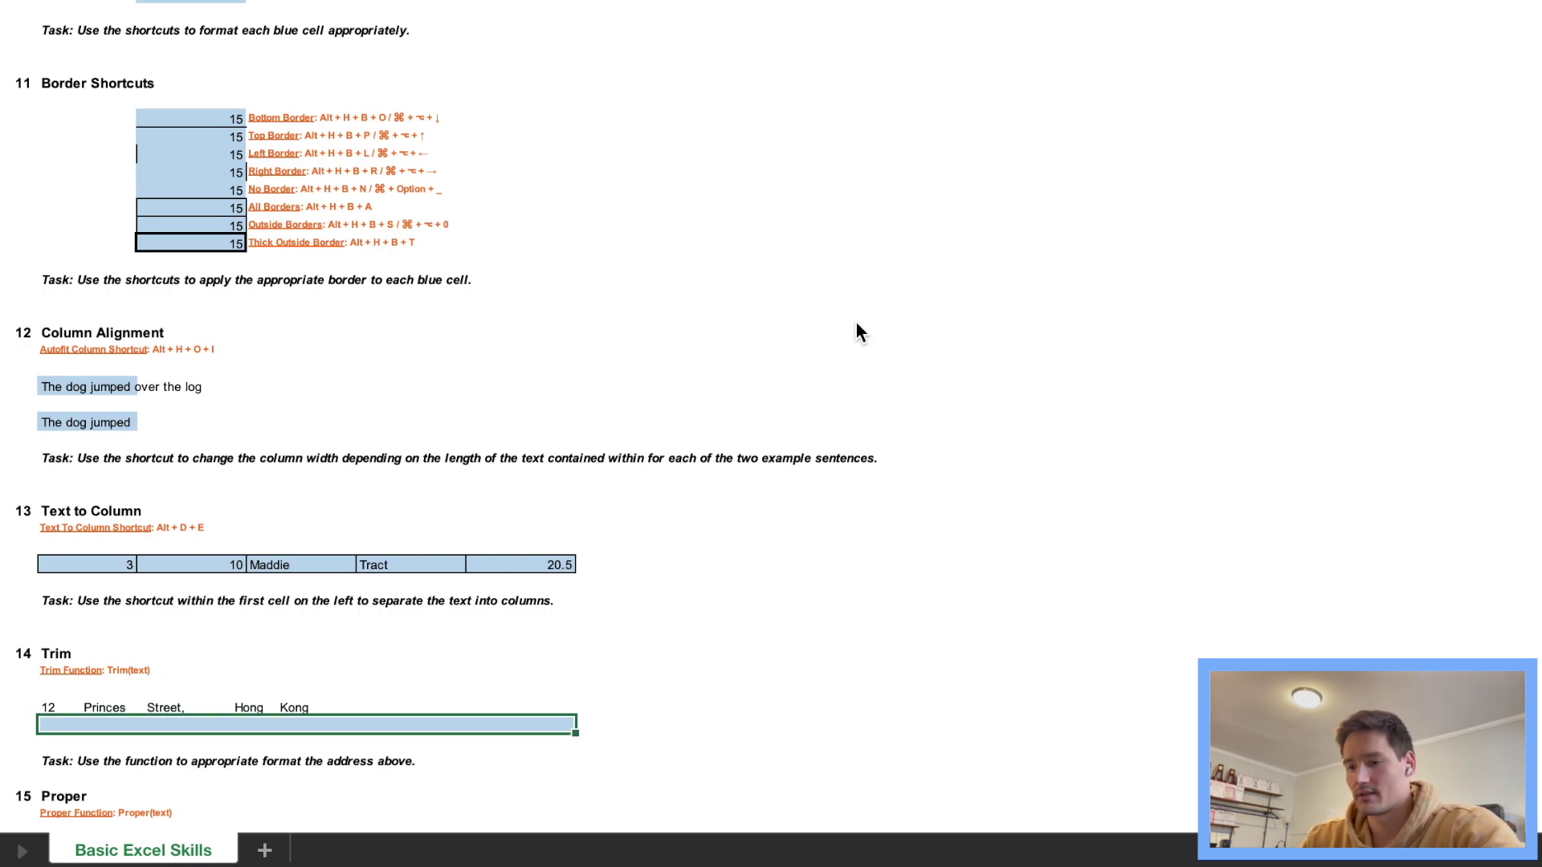
pyautogui.write('=TRIM')
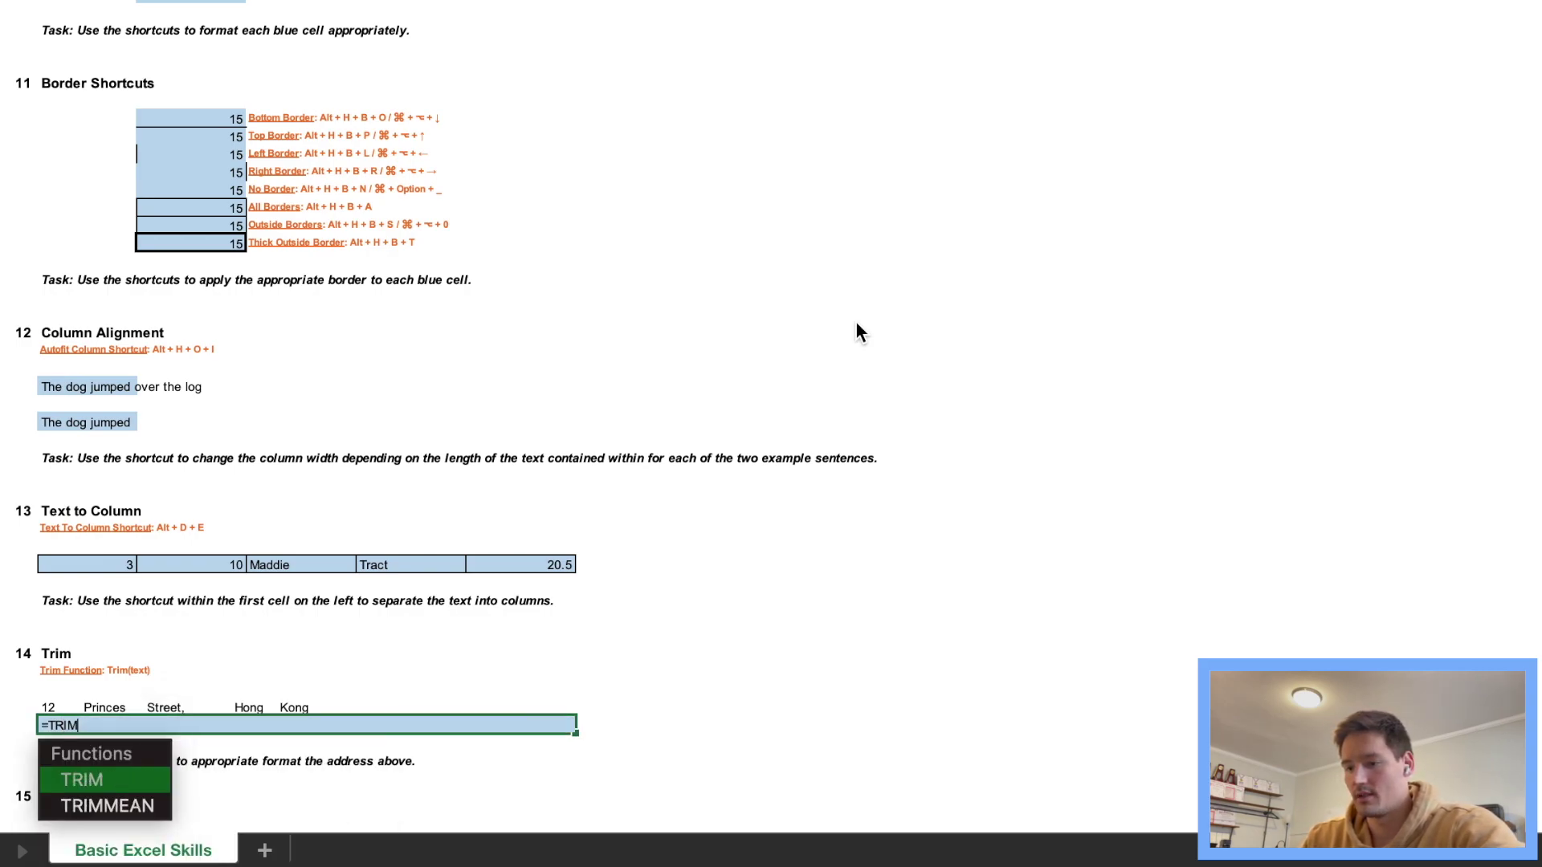
pyautogui.write('(')
pyautogui.press('Up')
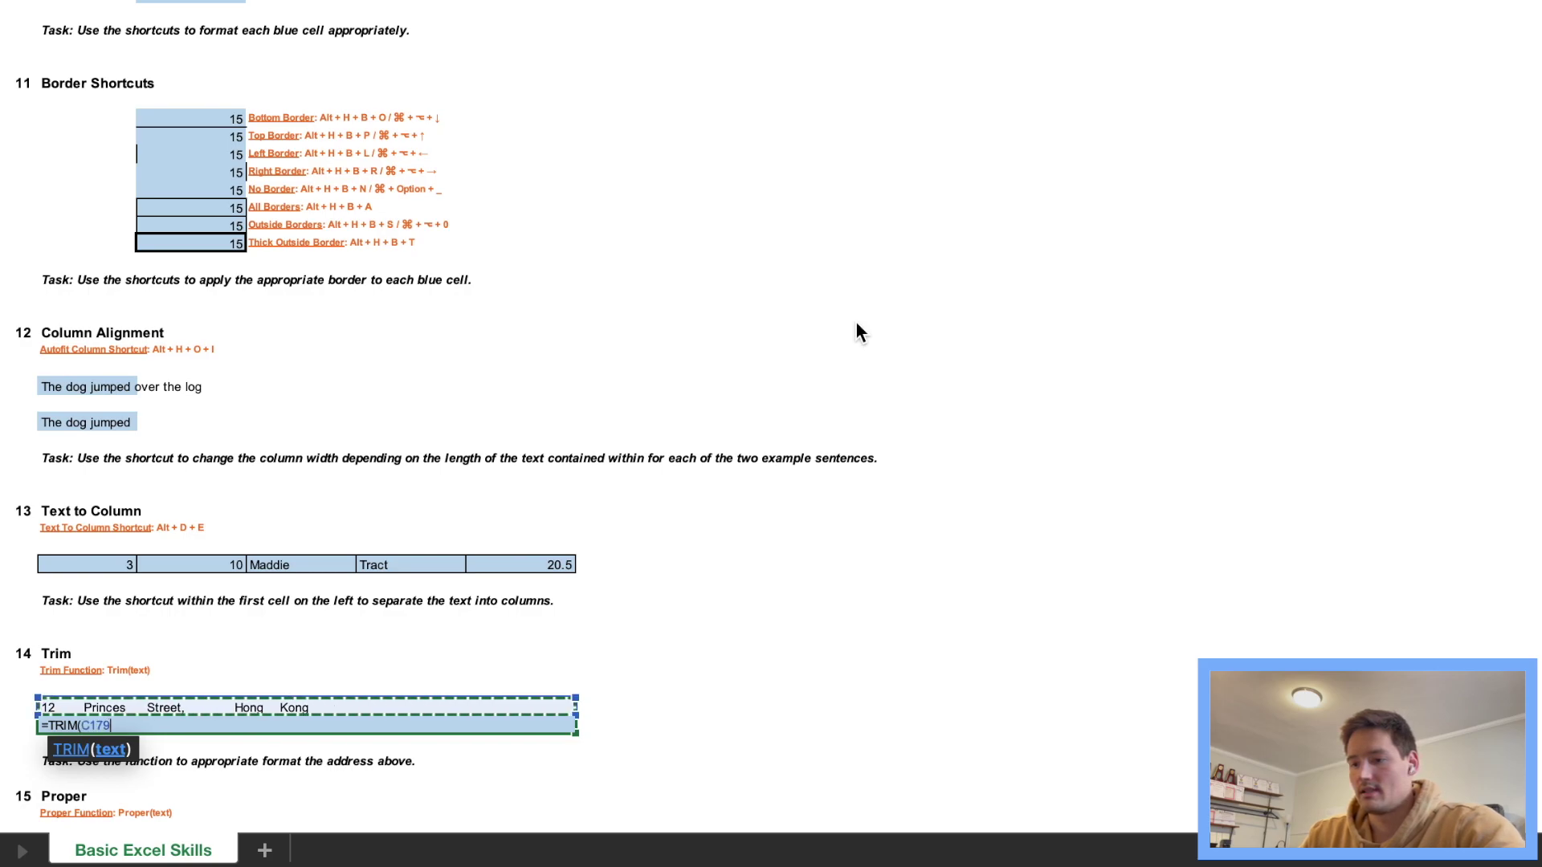
pyautogui.press('Return')
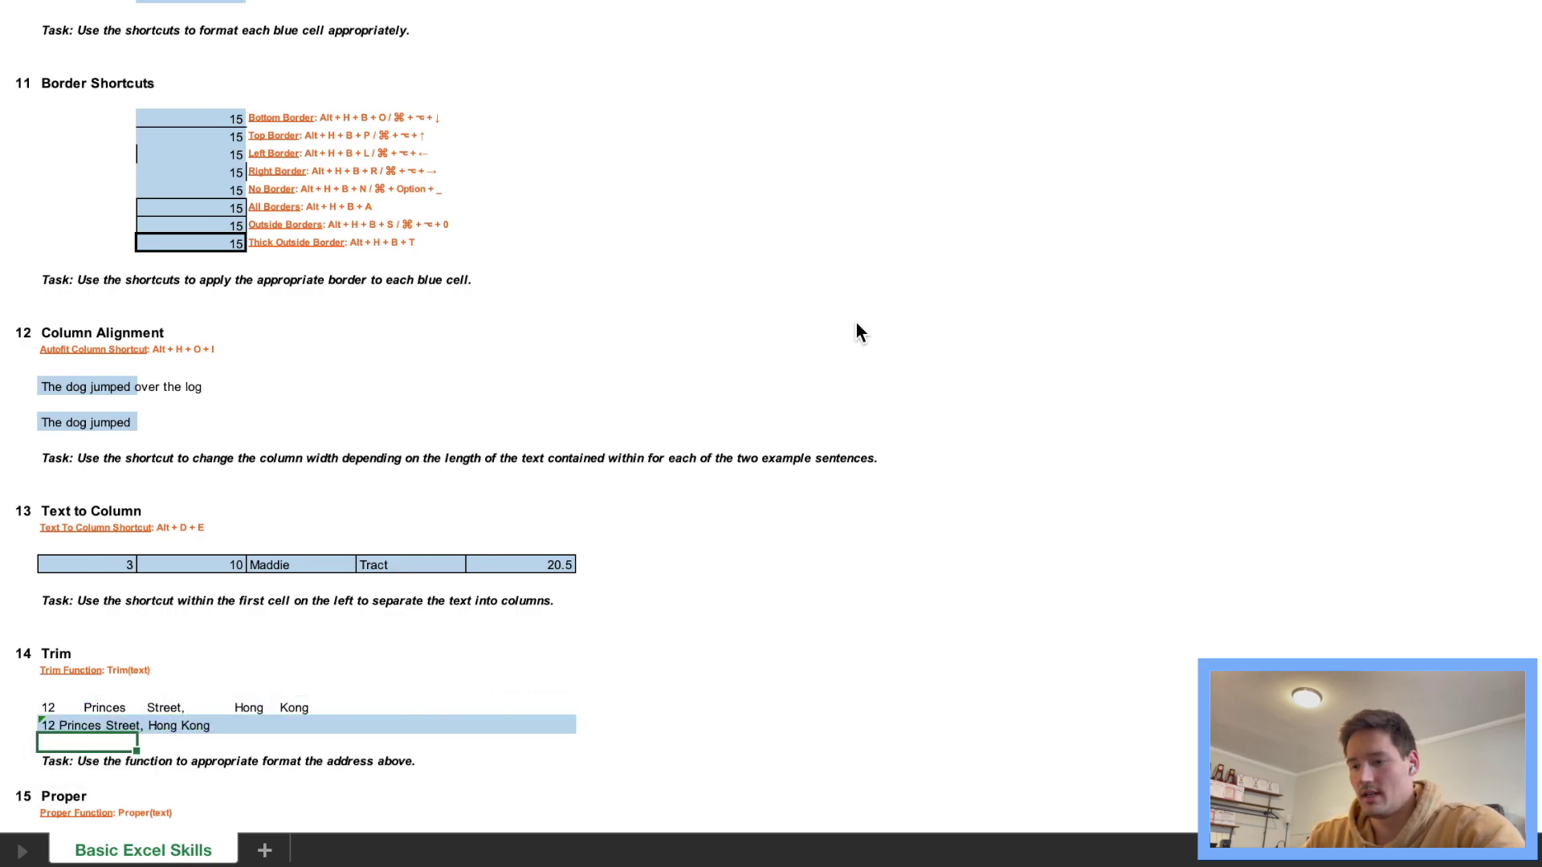
# Step: Enter =PROPER(C187) in the Proper answer cell to capitalise the address
pyautogui.scroll(-3, 856, 325)
pyautogui.press('Down')
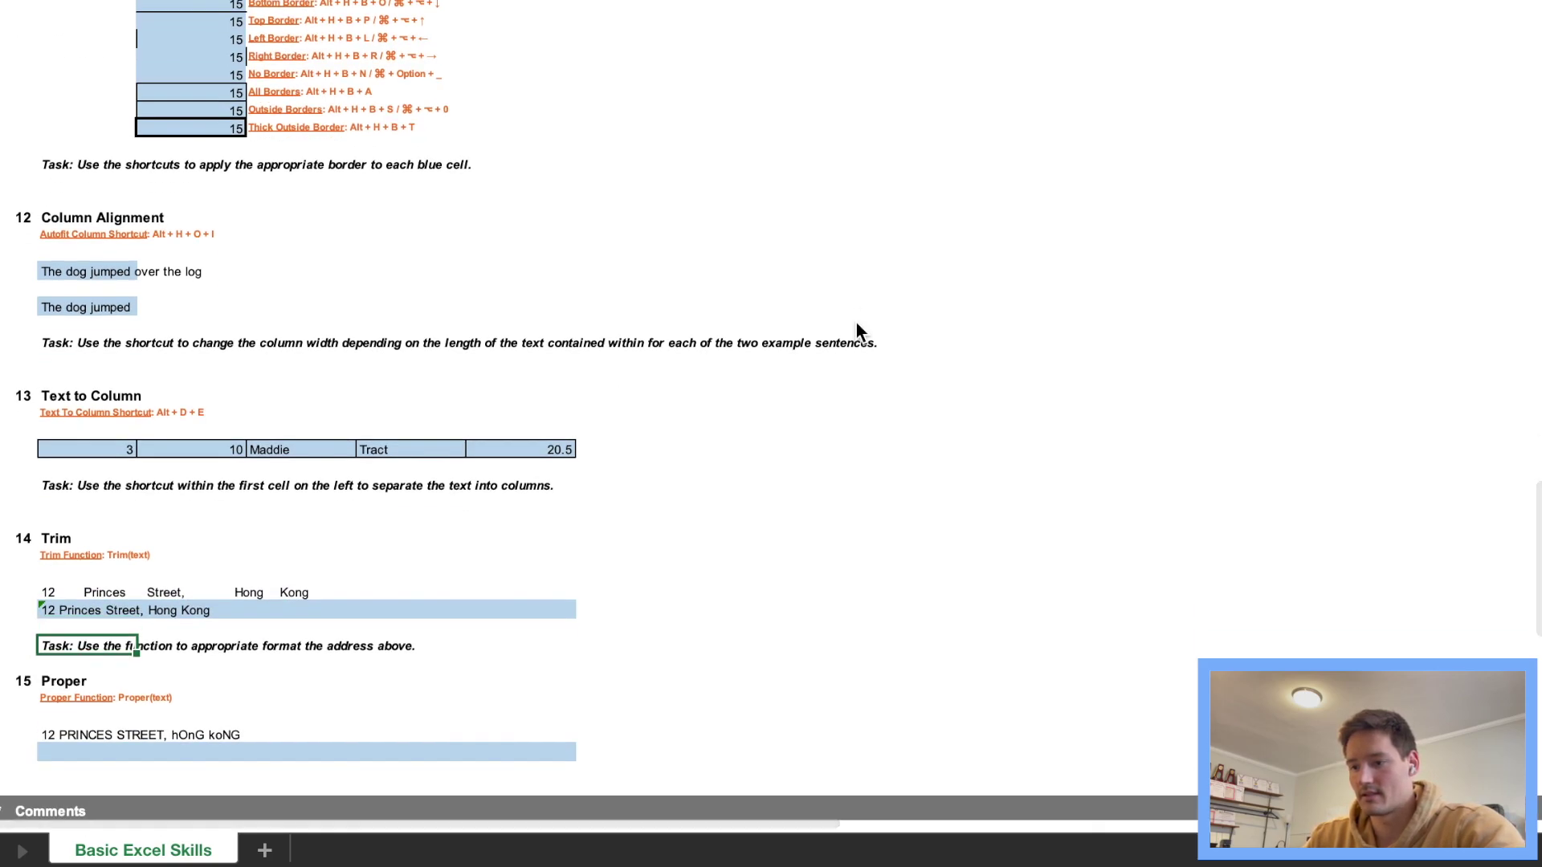
pyautogui.press('Down')
pyautogui.press('Down')
pyautogui.press('Down')
pyautogui.press('Down')
pyautogui.press('Down')
pyautogui.press('Down')
pyautogui.press('Down')
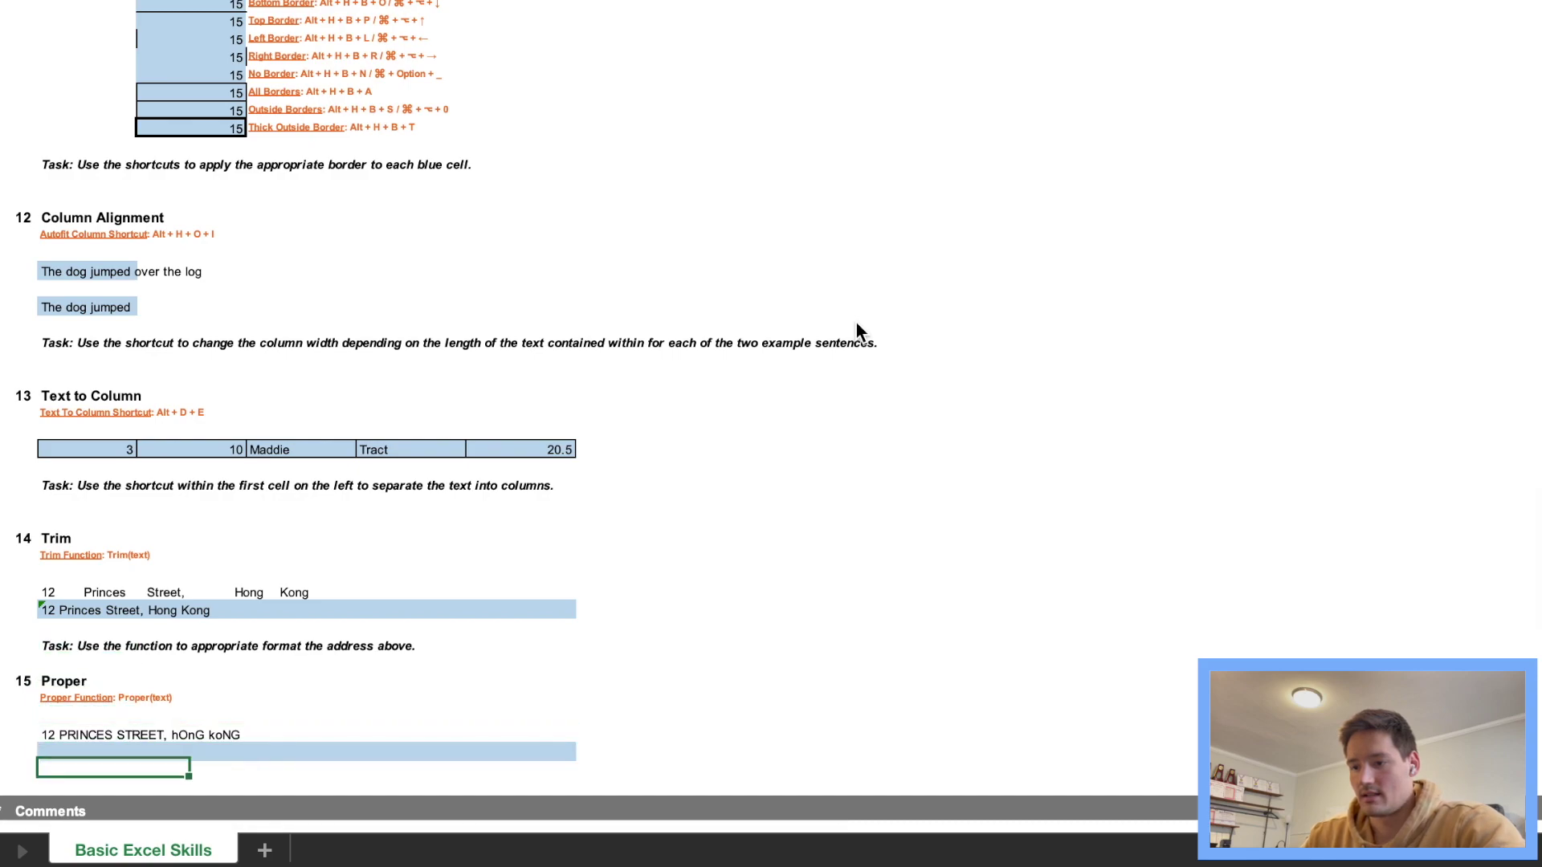
pyautogui.press('Up')
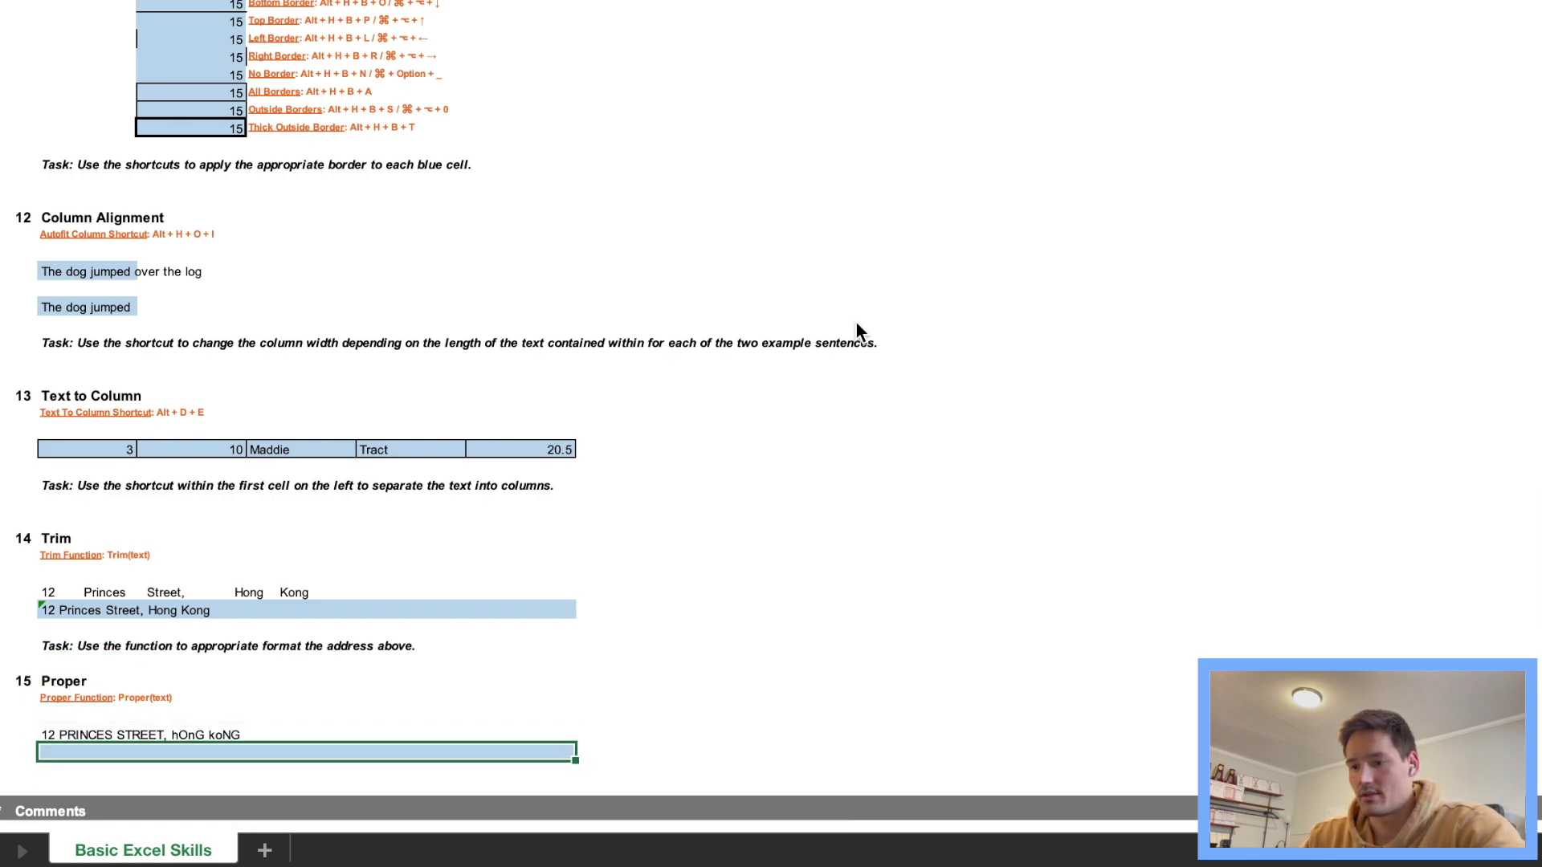
pyautogui.write('=Proper')
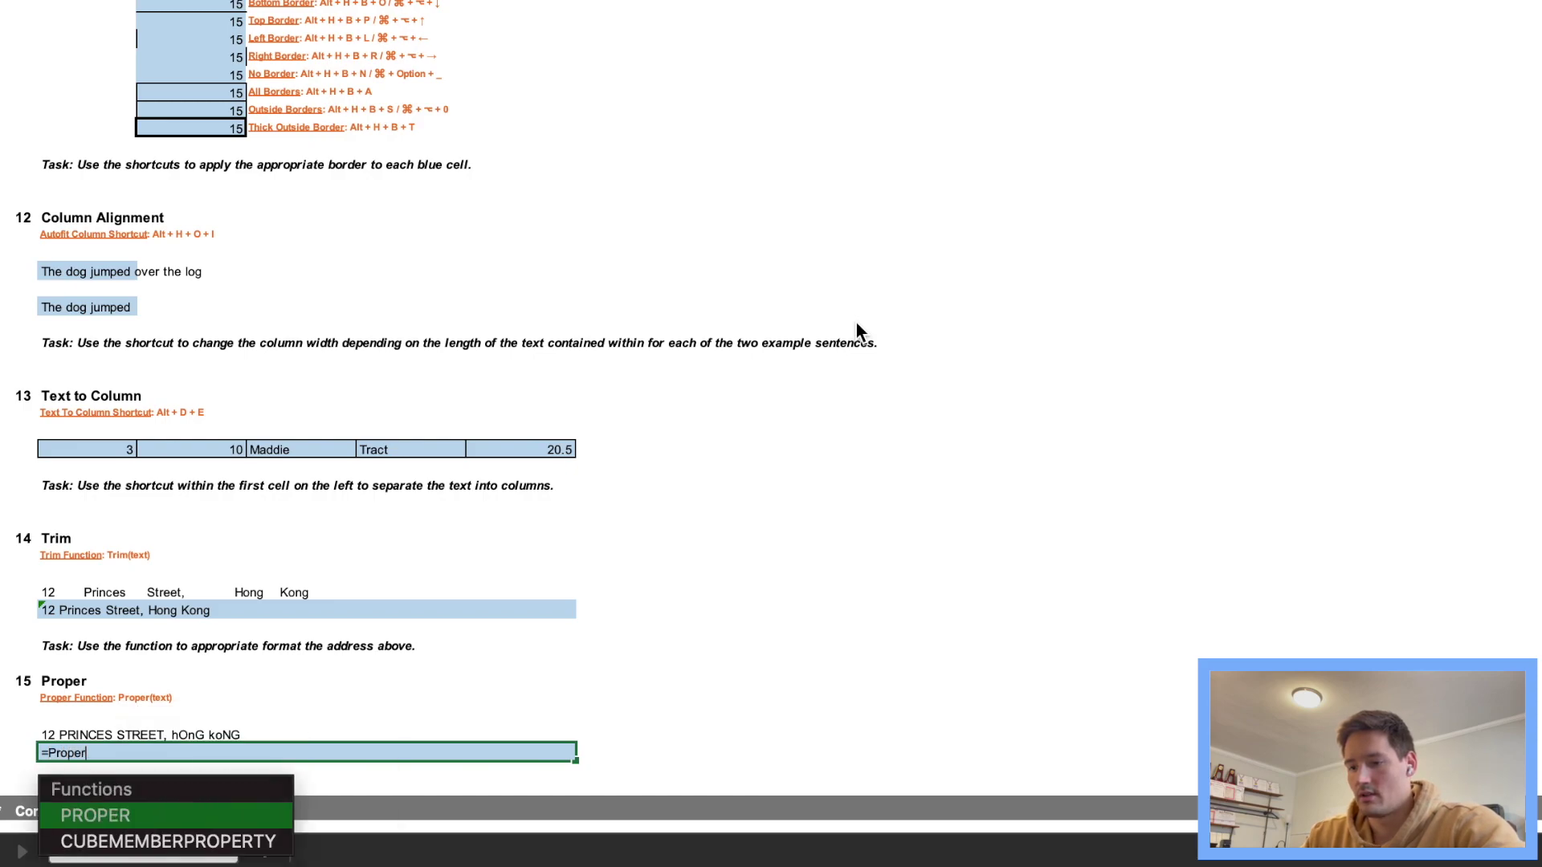
pyautogui.press('Tab')
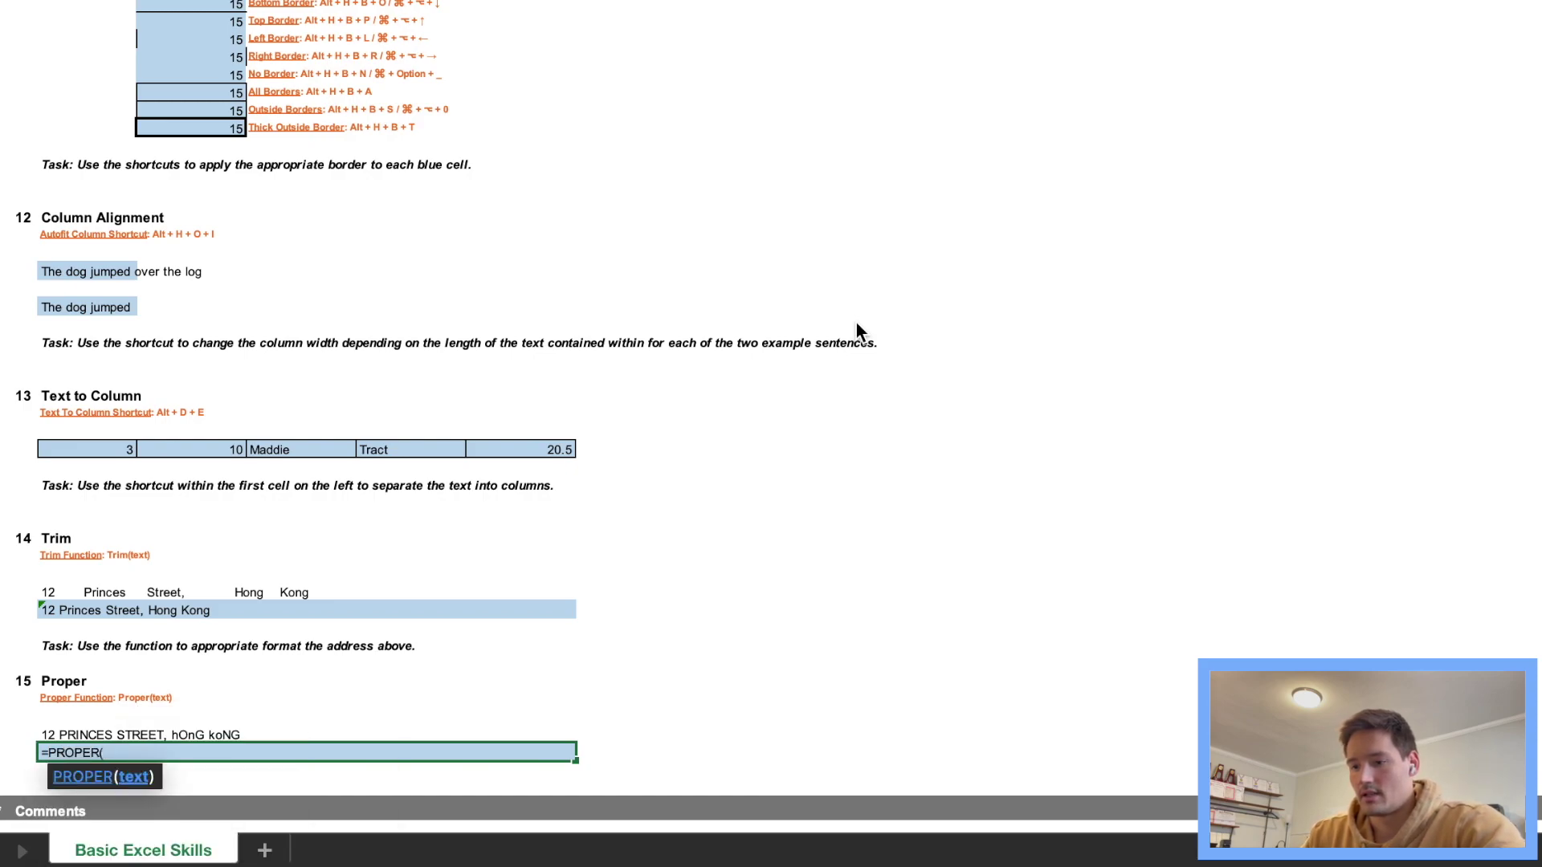
pyautogui.press('Up')
pyautogui.write(')')
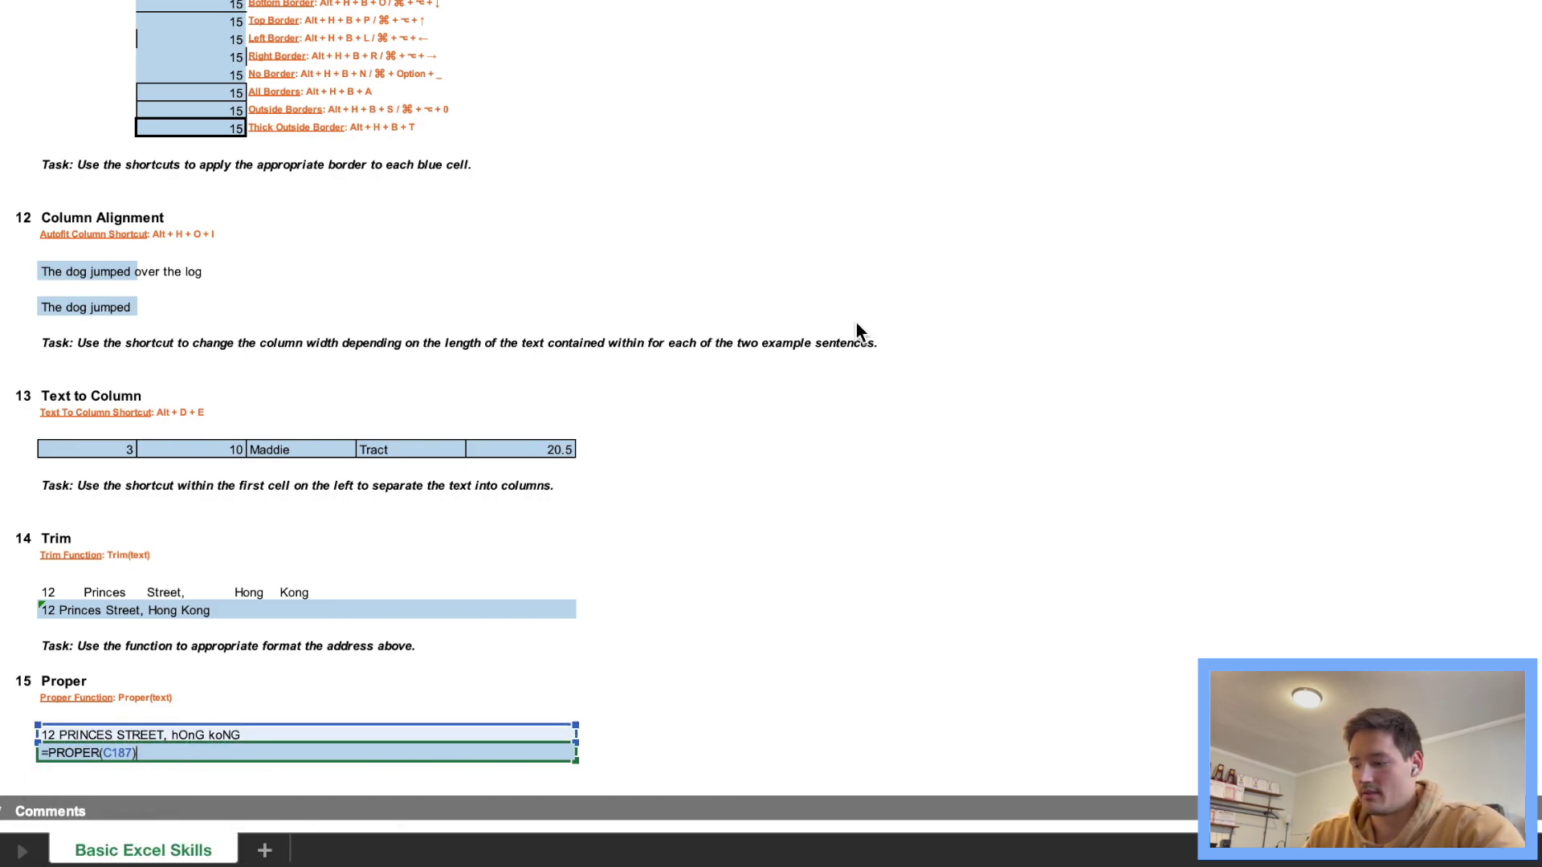
pyautogui.press('Return')
pyautogui.scroll(-5, 856, 323)
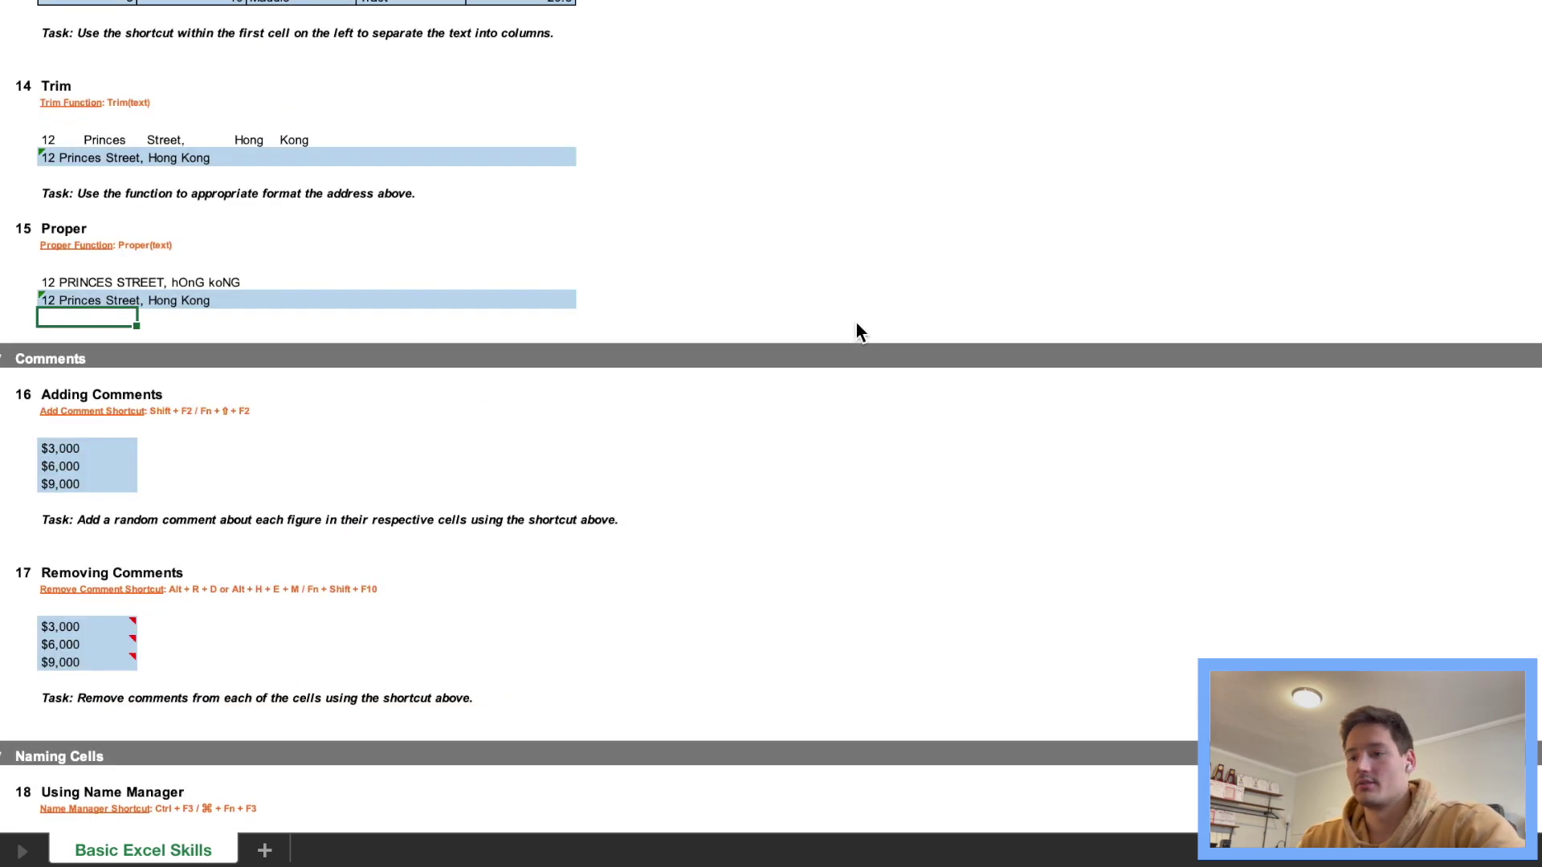
# Step: Insert a comment on the $3,000 figure in Adding Comments
pyautogui.press('Down')
pyautogui.press('Down')
pyautogui.press('Down')
pyautogui.press('Down')
pyautogui.press('Down')
pyautogui.press('Down')
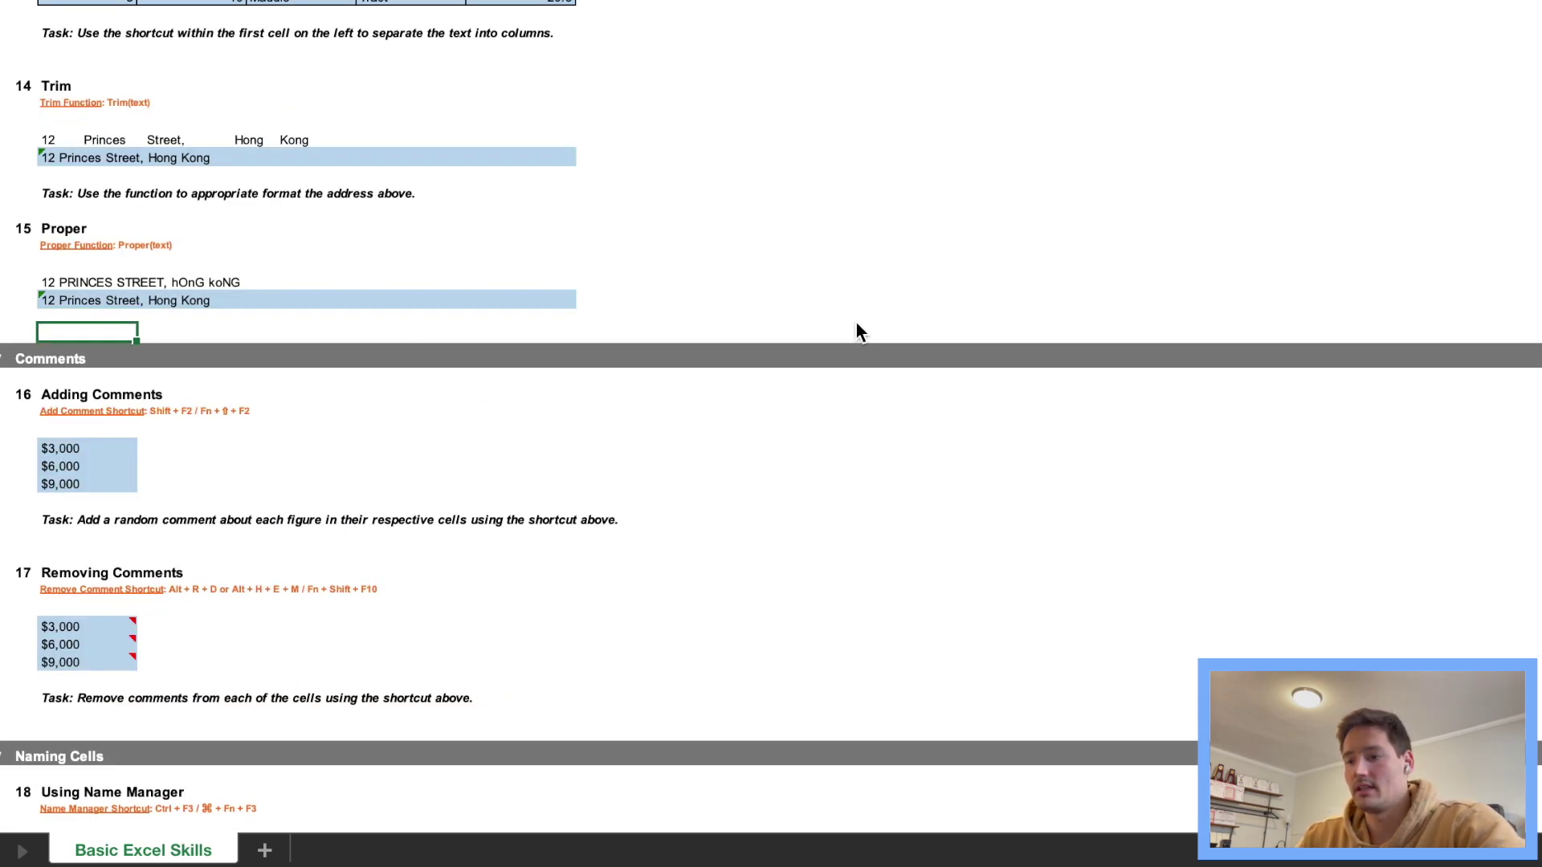
pyautogui.press('Down')
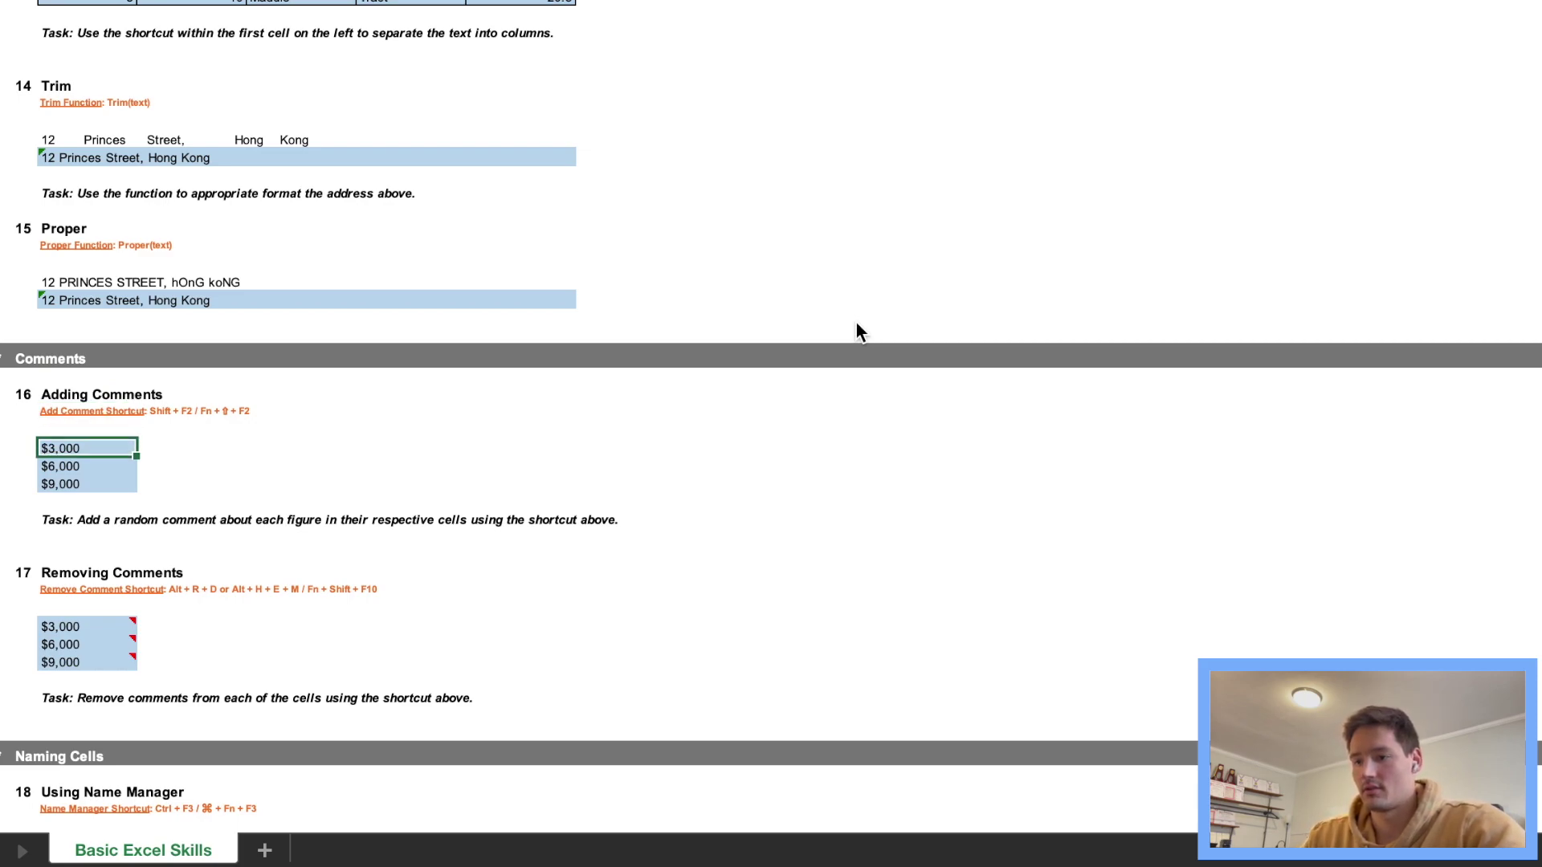
pyautogui.hotkey('shift', 'F2')
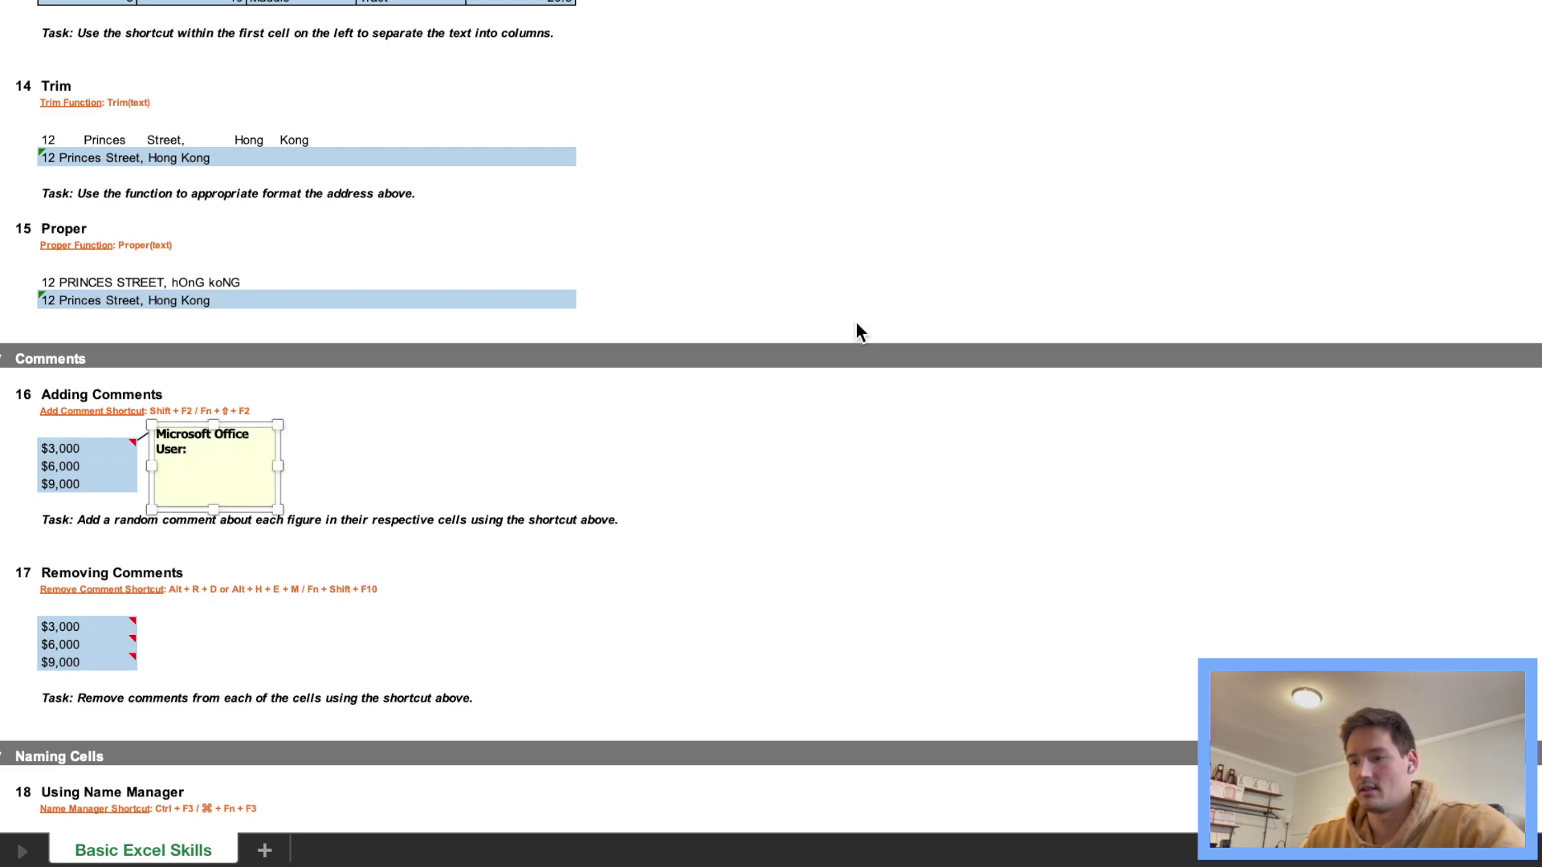
pyautogui.press('Escape')
# Step: Check the $6,000 figure, then select the $3,000 figure in Removing Comments
pyautogui.press('Return')
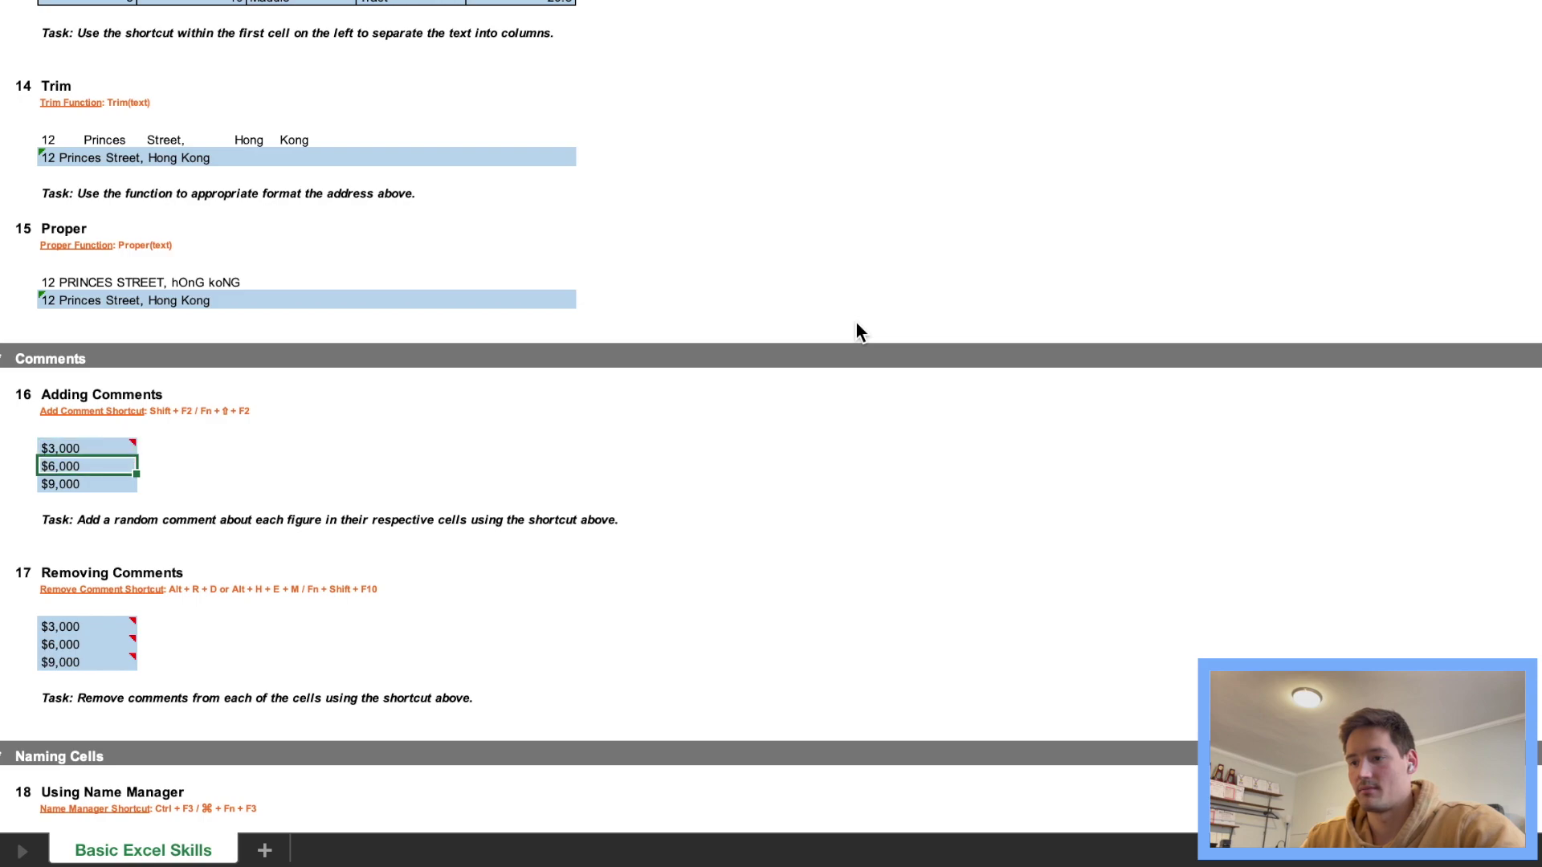
pyautogui.hotkey('shift', 'Return')
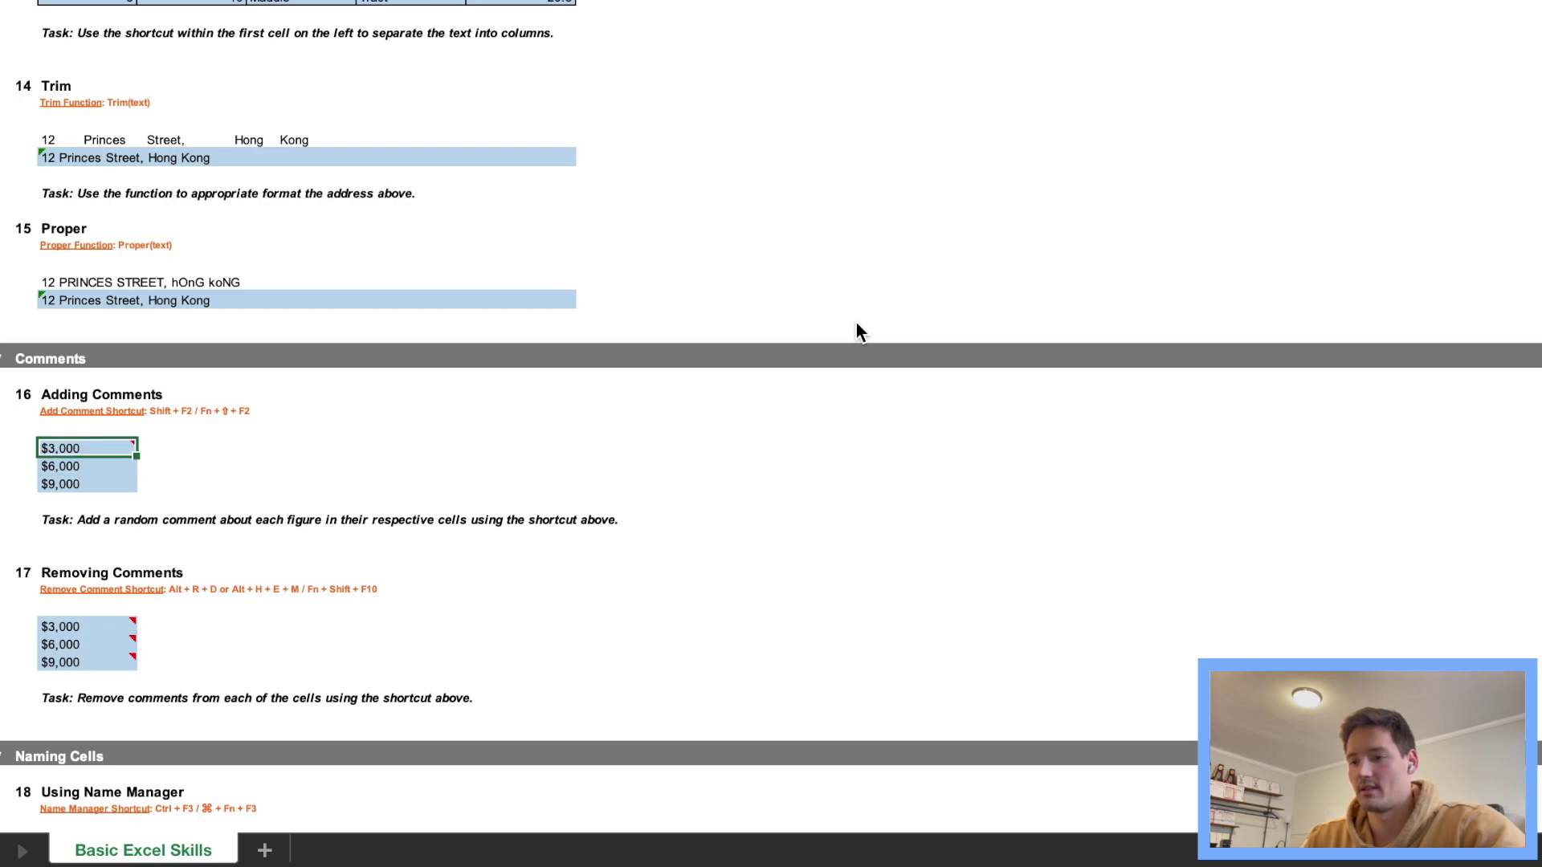
pyautogui.press('Return')
pyautogui.hotkey('shift', 'Return')
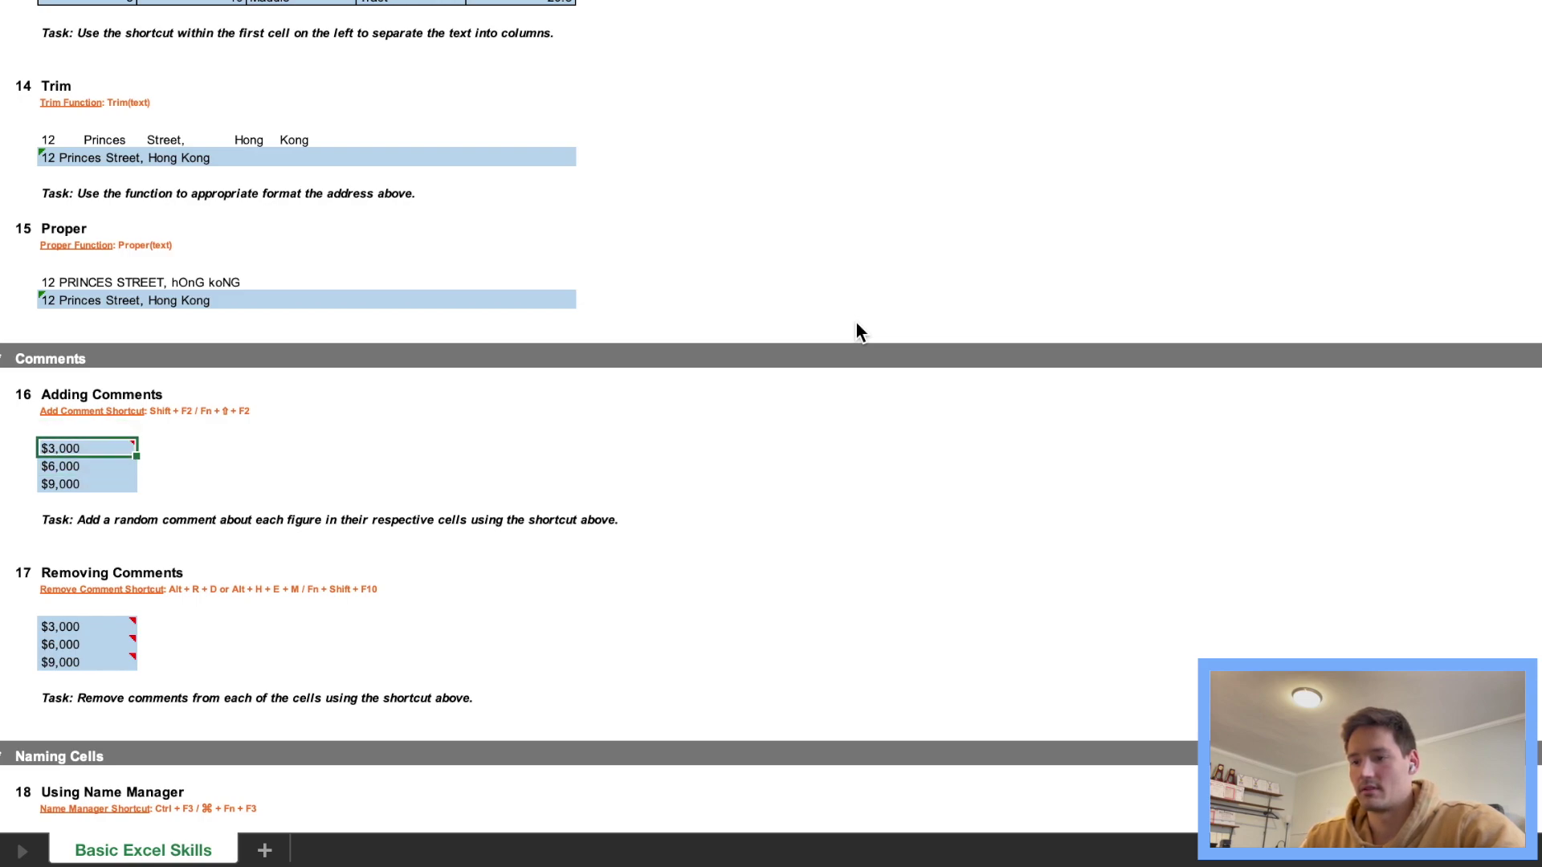
pyautogui.press('Return')
pyautogui.press('Return')
pyautogui.hotkey('shift', 'Return')
pyautogui.press('Down')
pyautogui.press('Down')
pyautogui.press('Down')
pyautogui.press('Down')
pyautogui.press('Down')
pyautogui.press('Down')
pyautogui.press('Down')
pyautogui.press('Down')
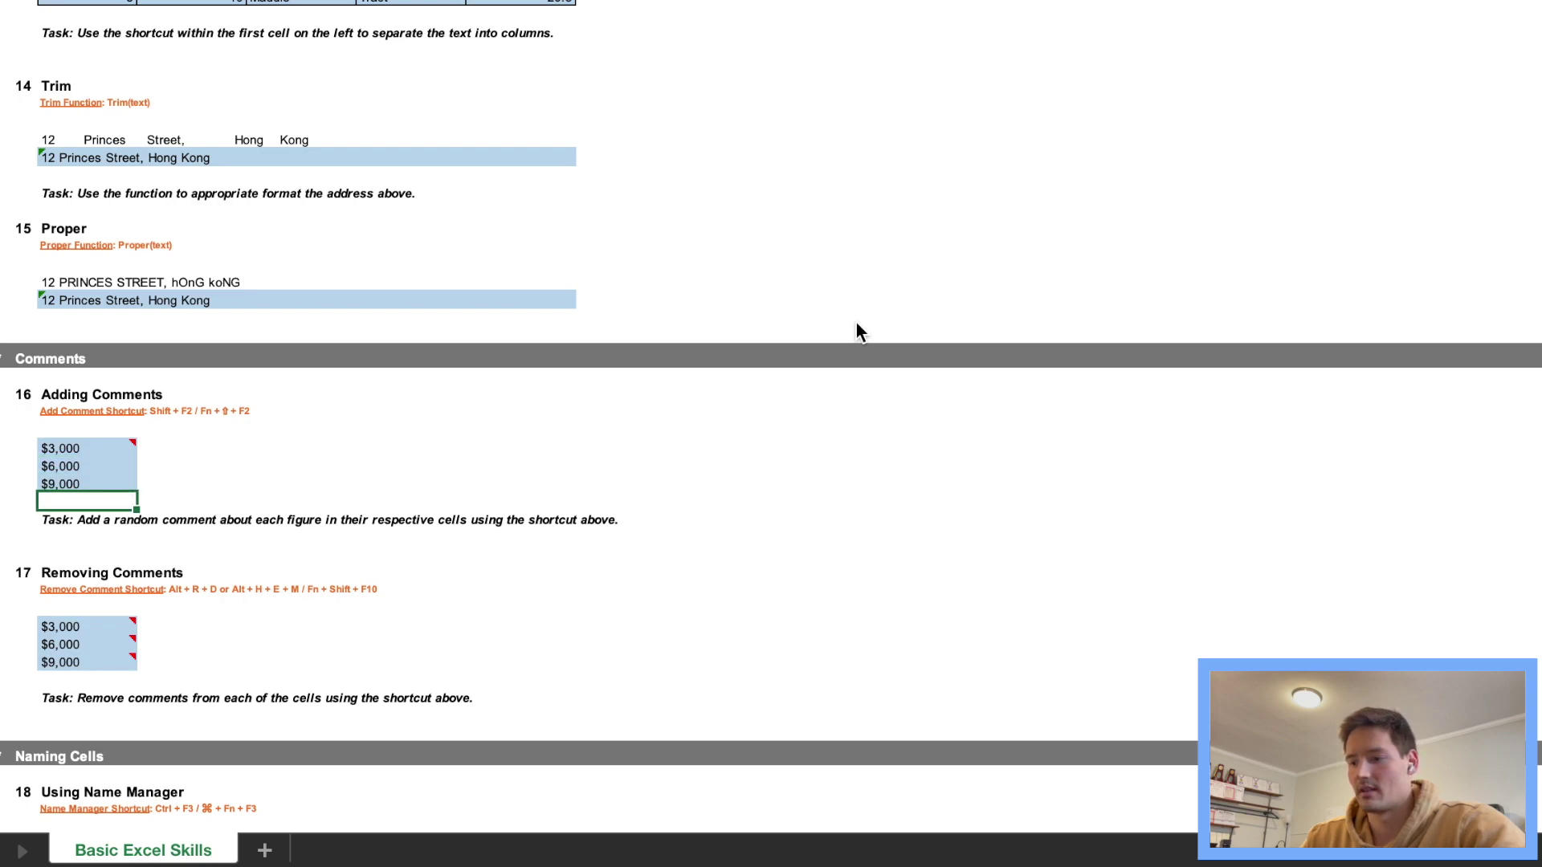
pyautogui.press('Down')
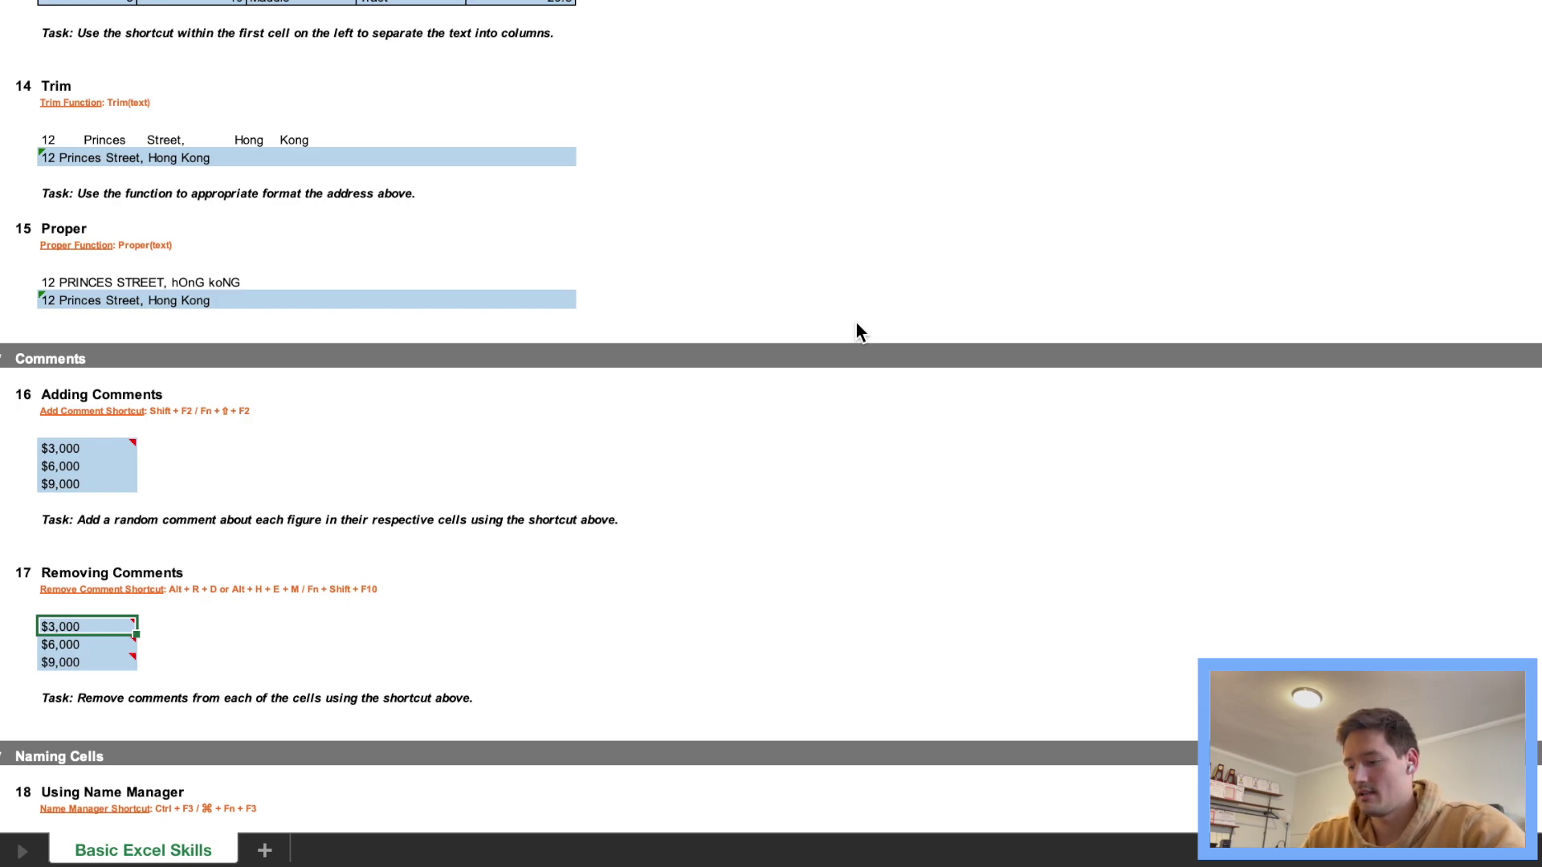
# Step: Delete the note from the $3,000 figure via the context menu
pyautogui.hotkey('shift', 'F10')
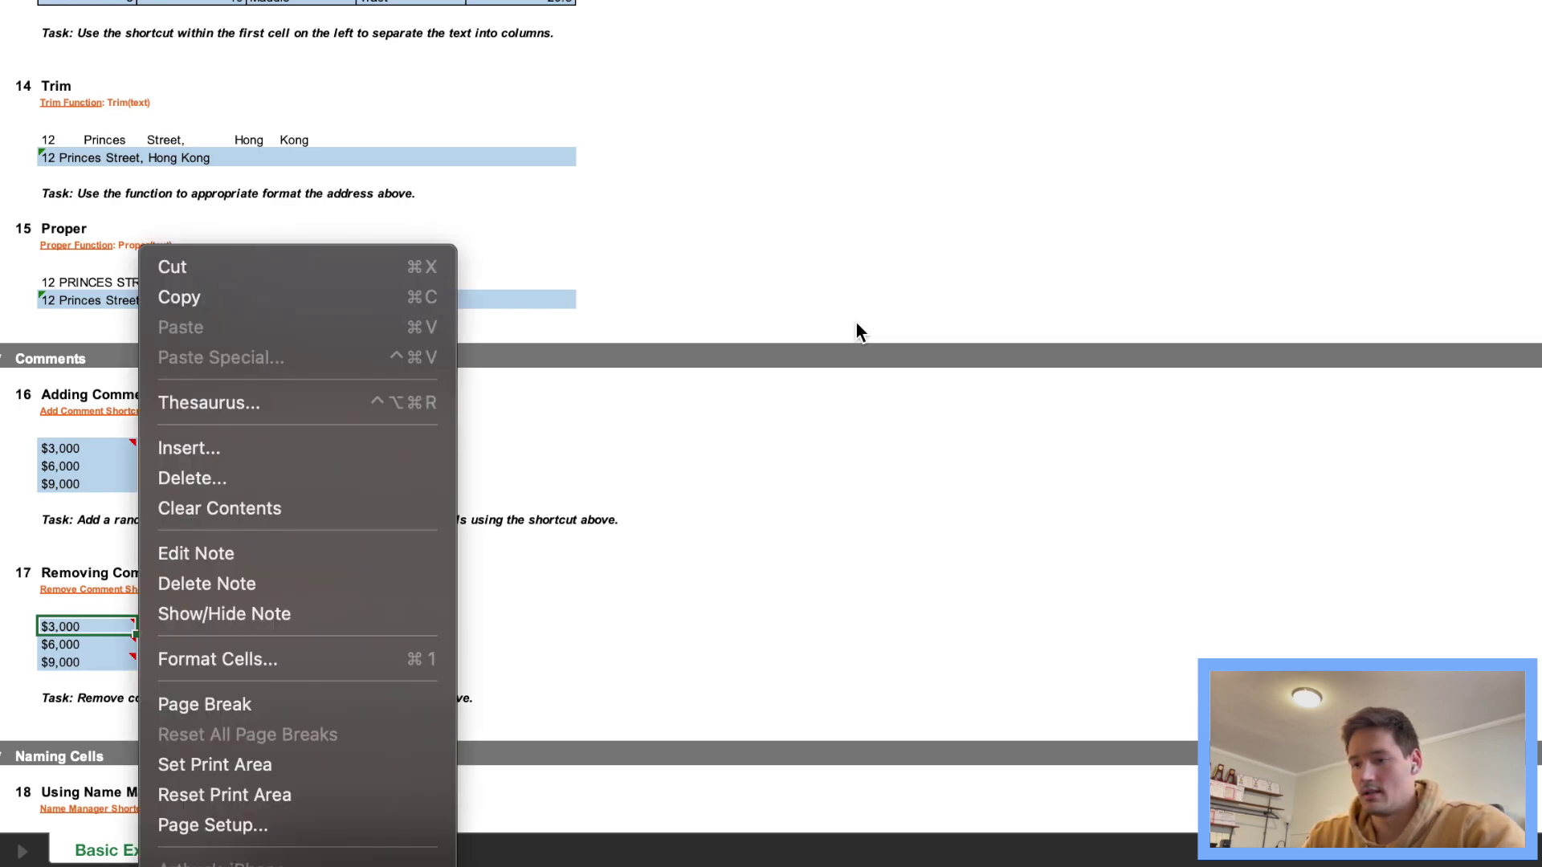
pyautogui.press('Down')
pyautogui.press('Down')
pyautogui.press('Down')
pyautogui.press('Down')
pyautogui.press('Down')
pyautogui.press('Down')
pyautogui.press('Down')
pyautogui.press('Down')
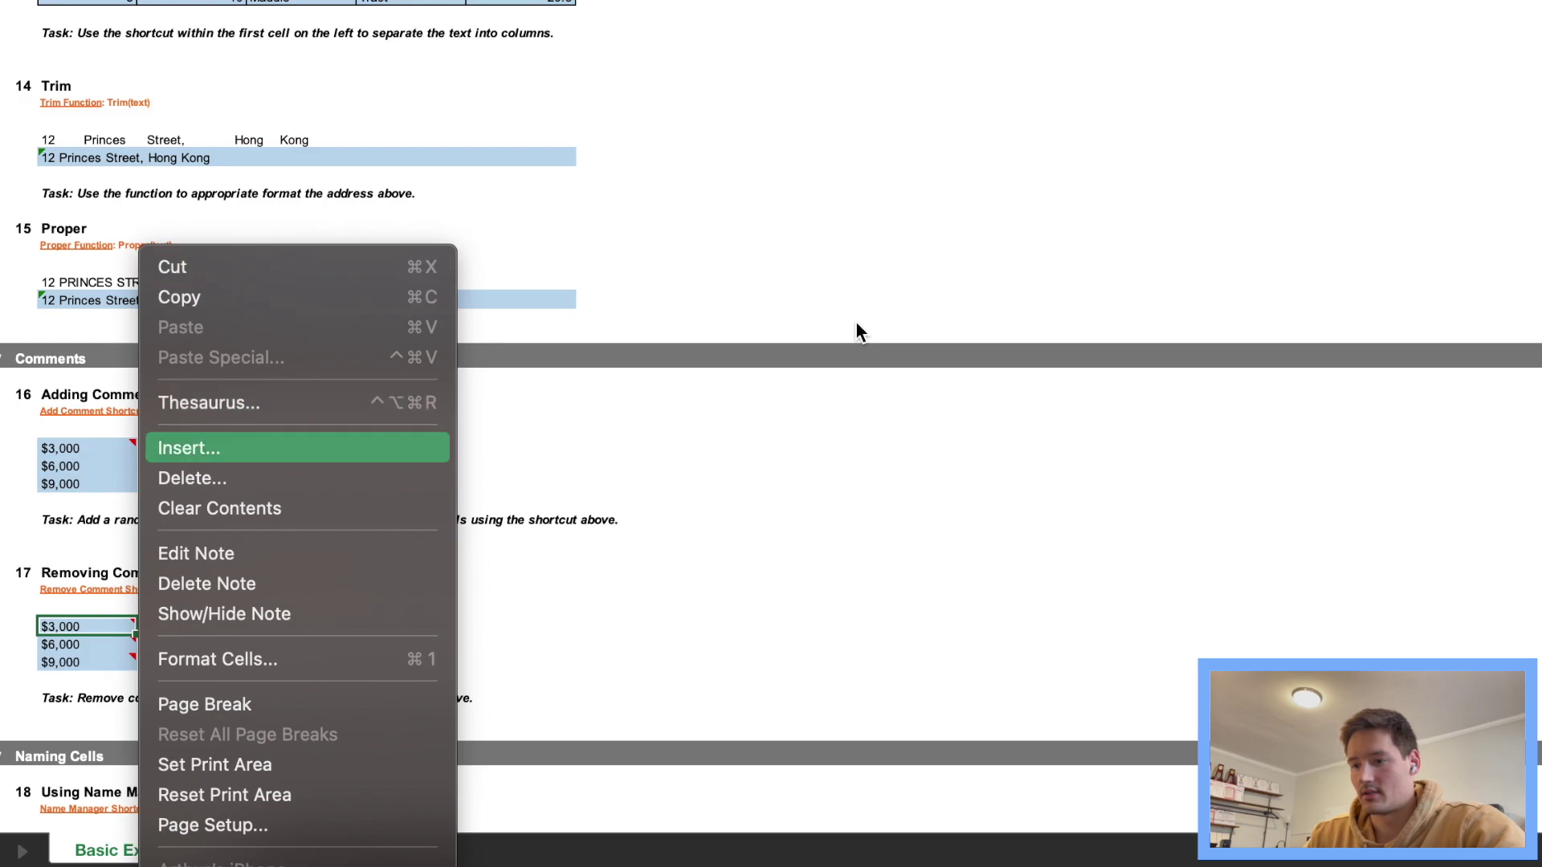
pyautogui.press('Return')
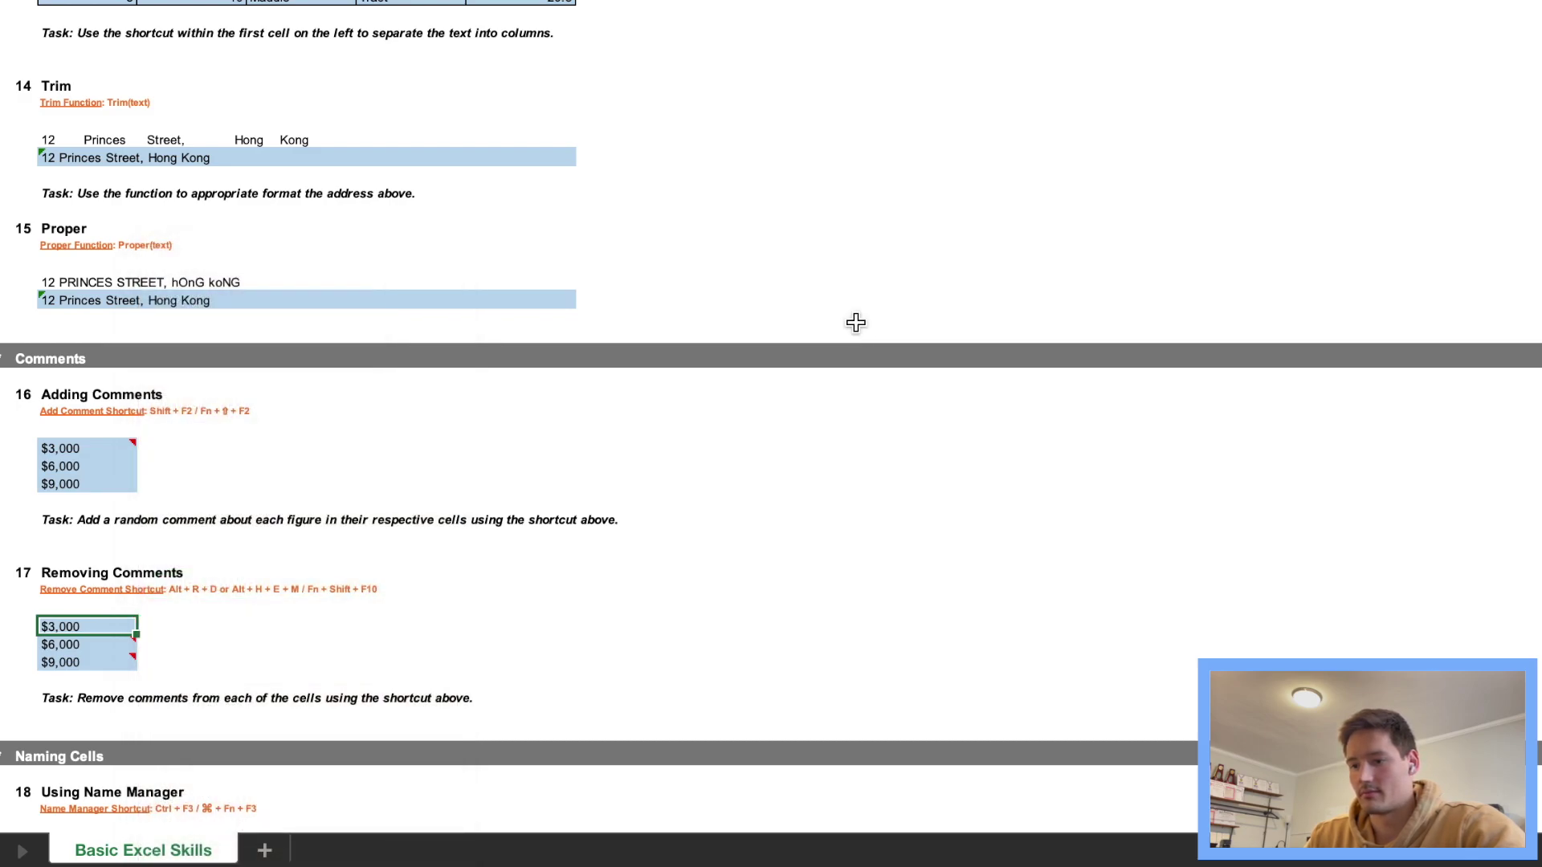
pyautogui.press('Down')
pyautogui.press('Up')
# Step: Select the $6,000 and $9,000 figures and delete their notes
pyautogui.press('Down')
pyautogui.press('Down')
pyautogui.press('Down')
pyautogui.press('Down')
pyautogui.press('Down')
pyautogui.press('Down')
pyautogui.press('Down')
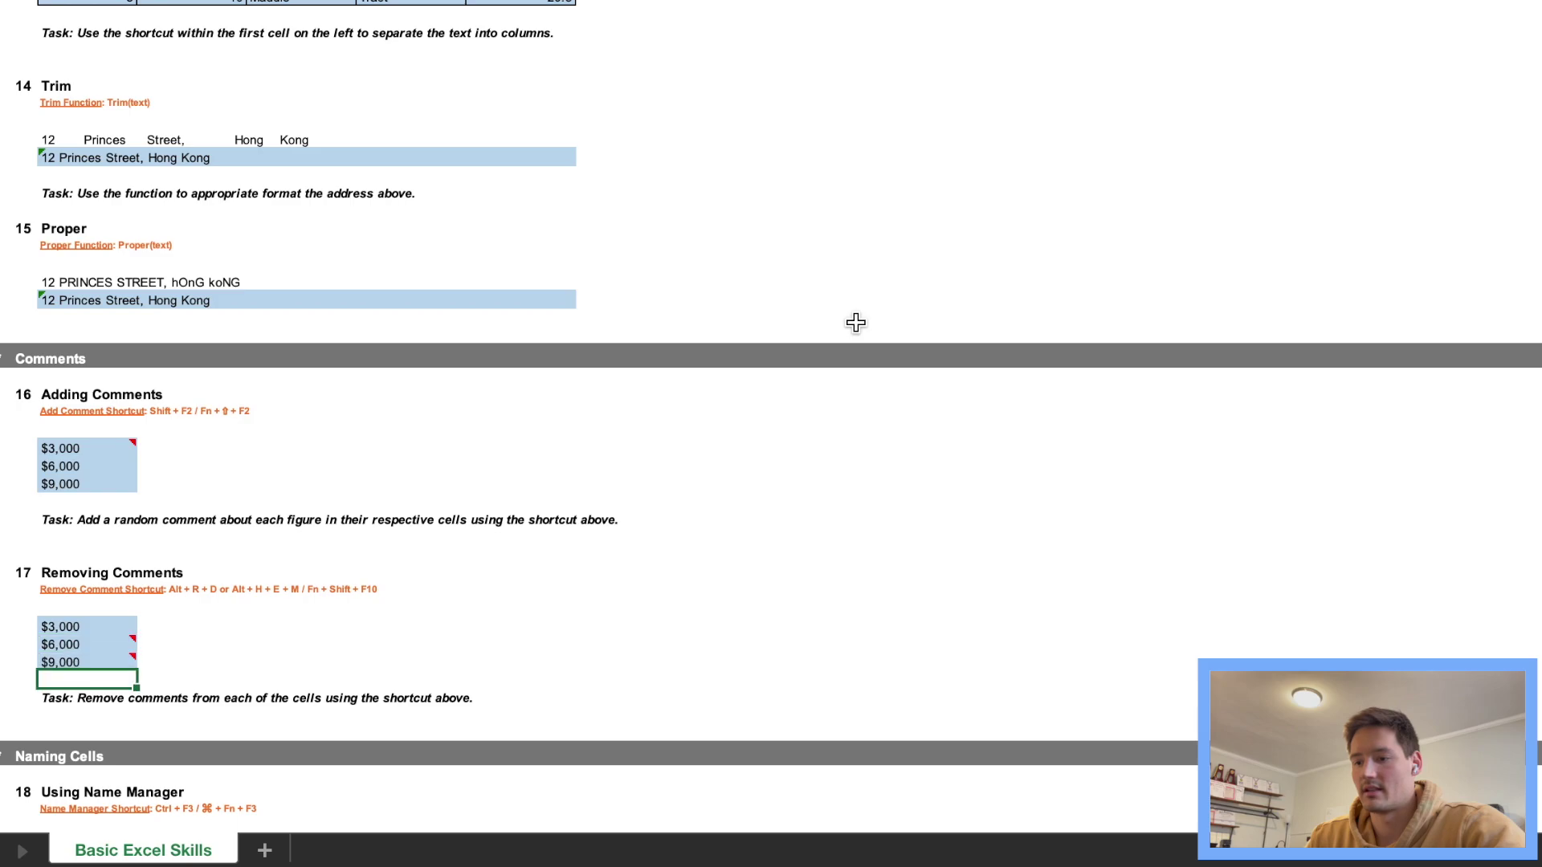
pyautogui.press('Up')
pyautogui.press('Up')
pyautogui.press('Up')
pyautogui.press('Up')
pyautogui.press('Up')
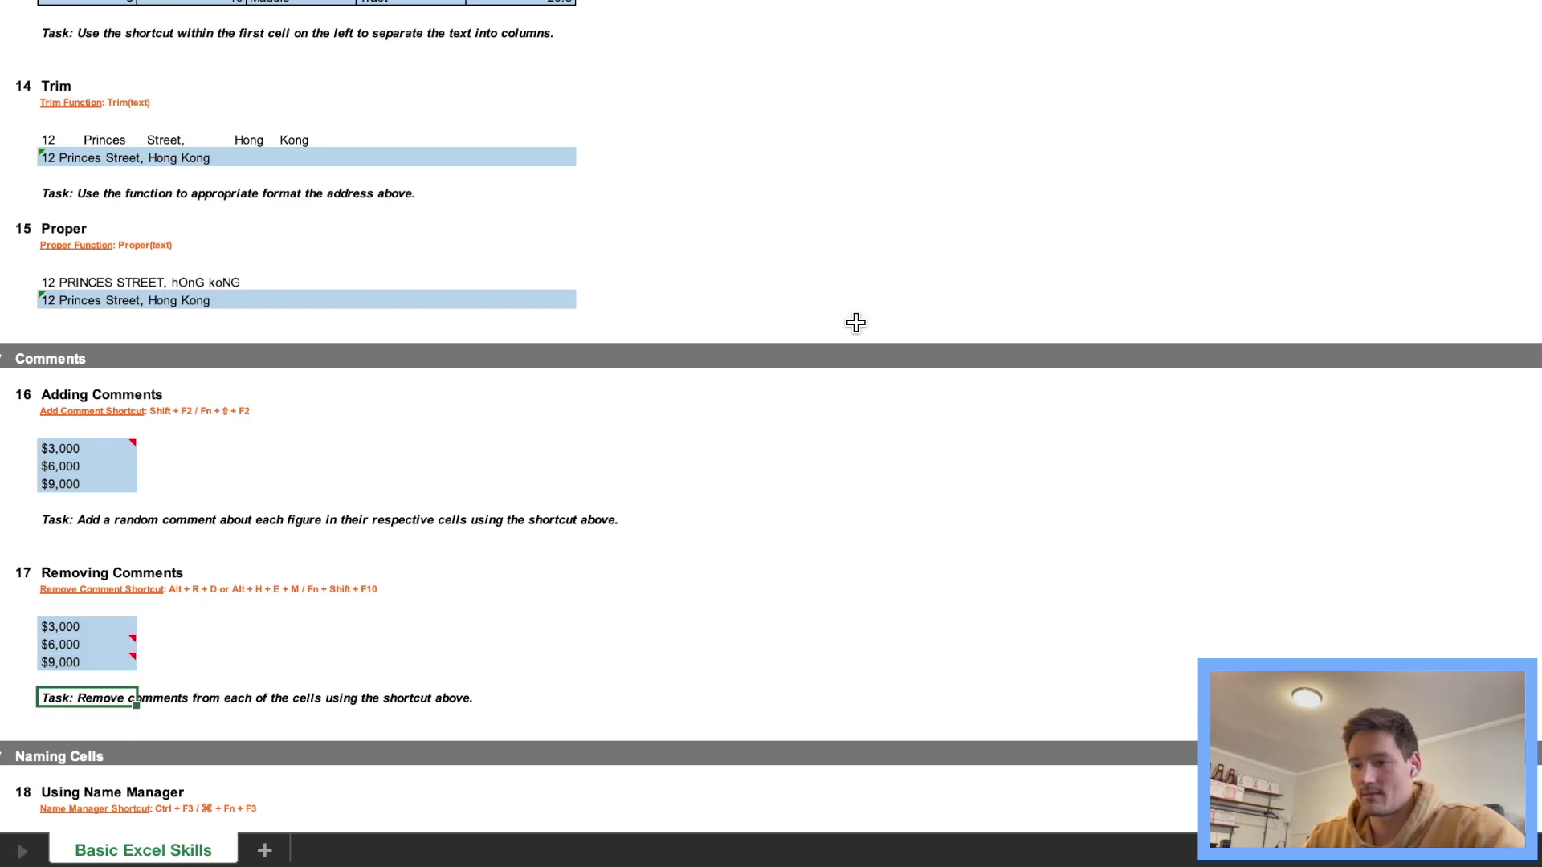
pyautogui.hotkey('ctrl', 'shift', 'Down')
pyautogui.hotkey('ctrl', 'shift', 'Up')
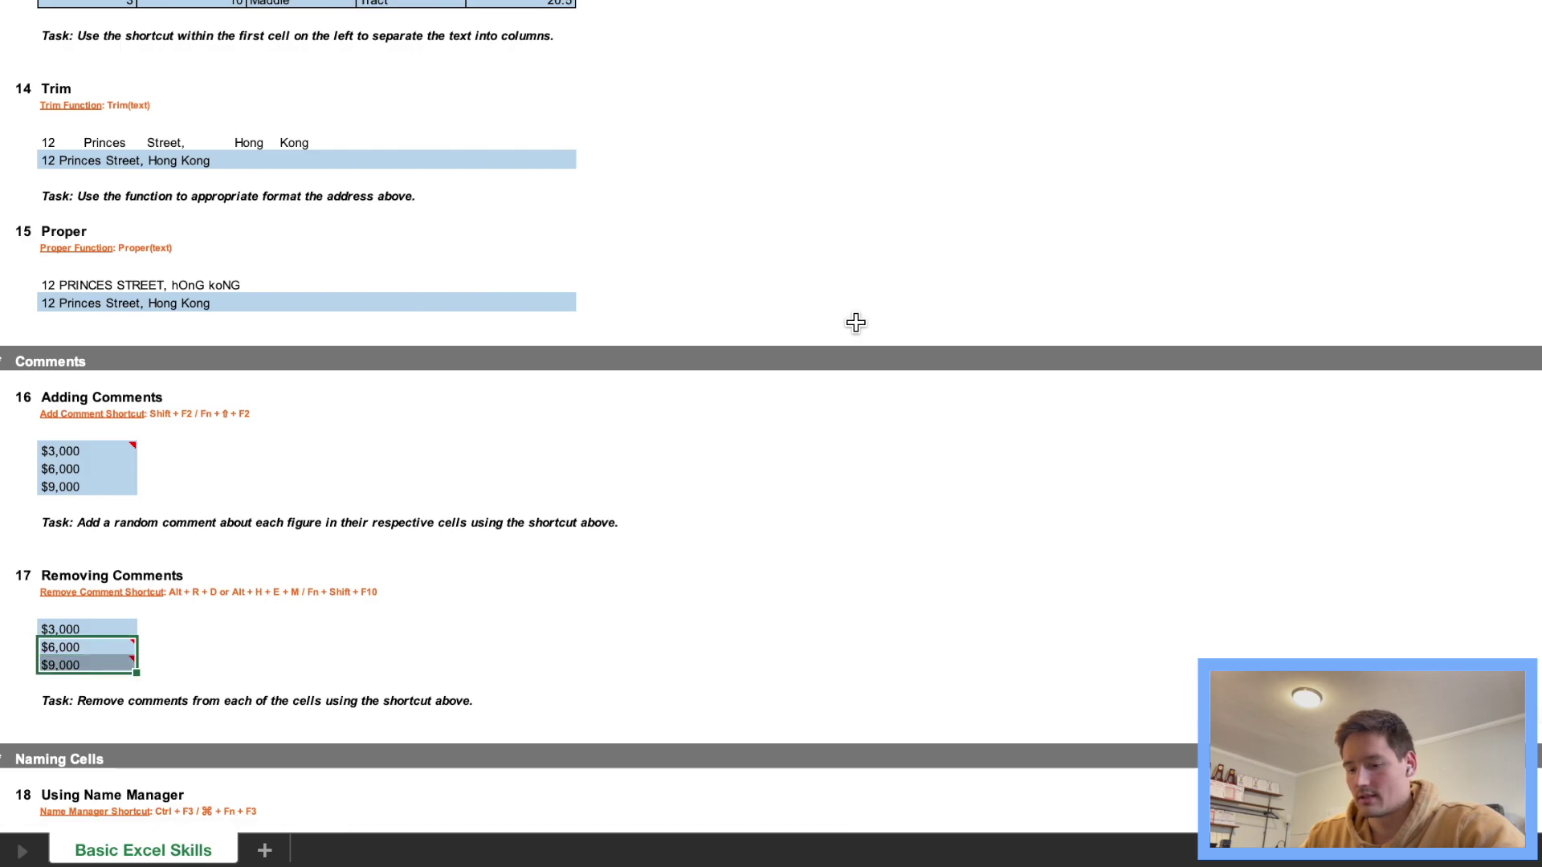
pyautogui.hotkey('shift', 'F10')
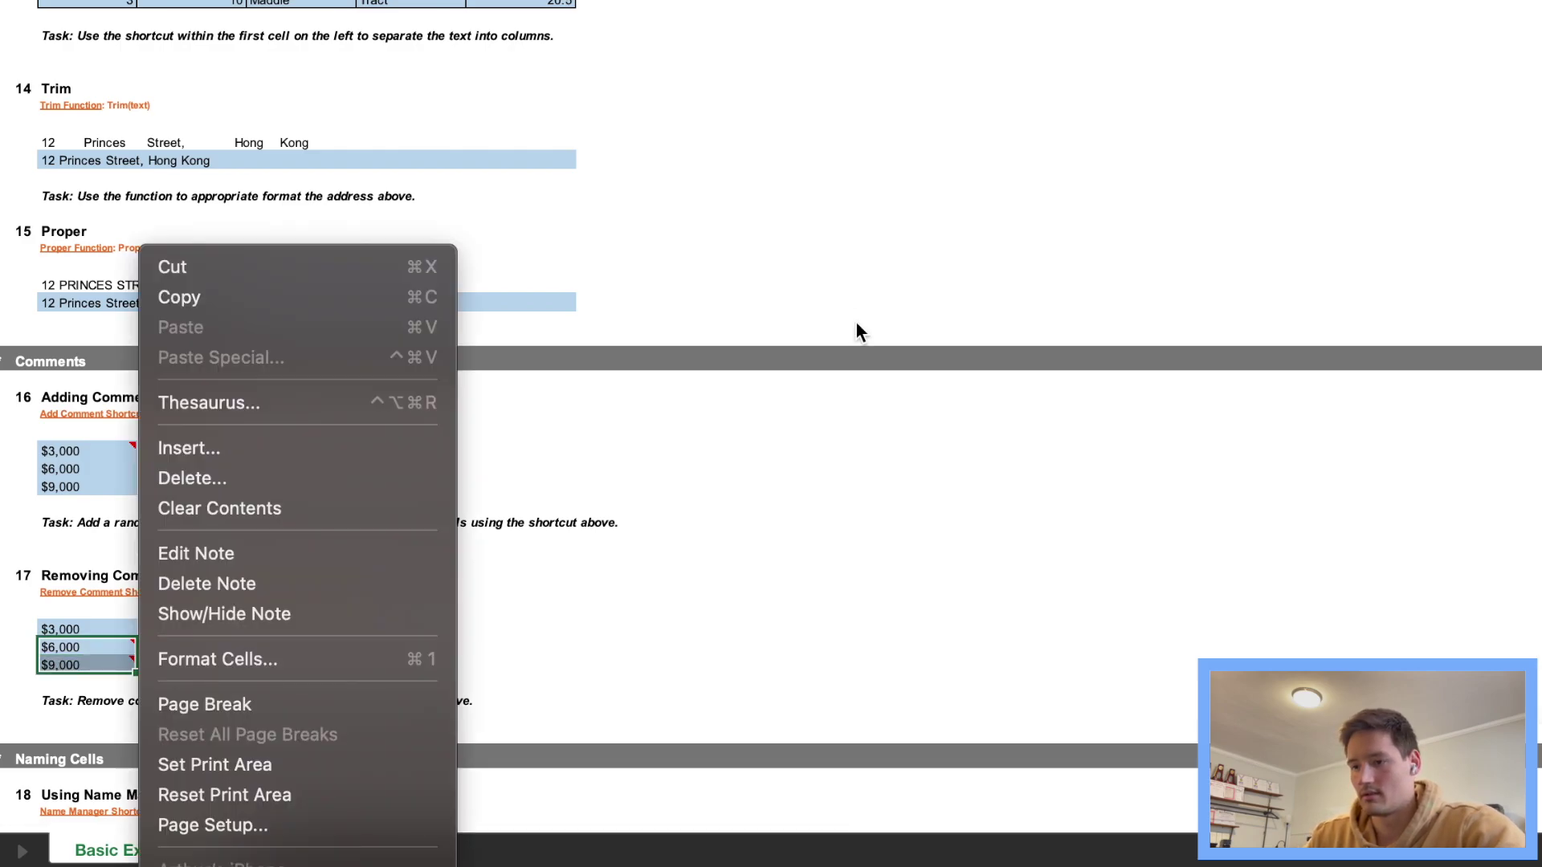
pyautogui.press('Down')
pyautogui.press('Down')
pyautogui.press('Down')
pyautogui.press('Down')
pyautogui.press('Down')
pyautogui.press('Down')
pyautogui.press('Down')
pyautogui.press('Return')
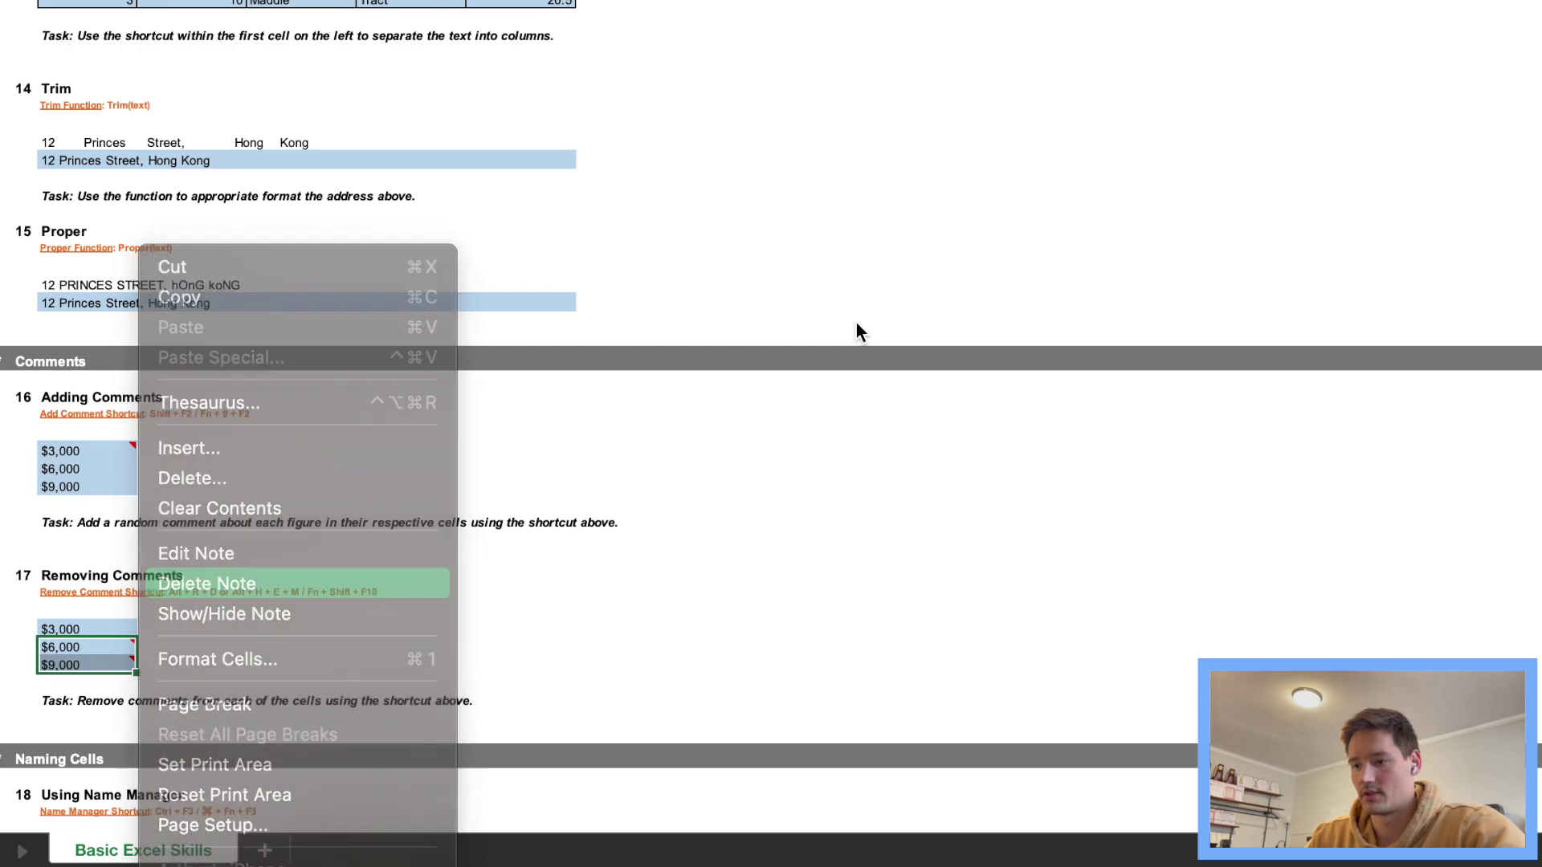
pyautogui.press('Down')
pyautogui.press('Down')
pyautogui.press('Down')
pyautogui.press('Down')
pyautogui.press('Down')
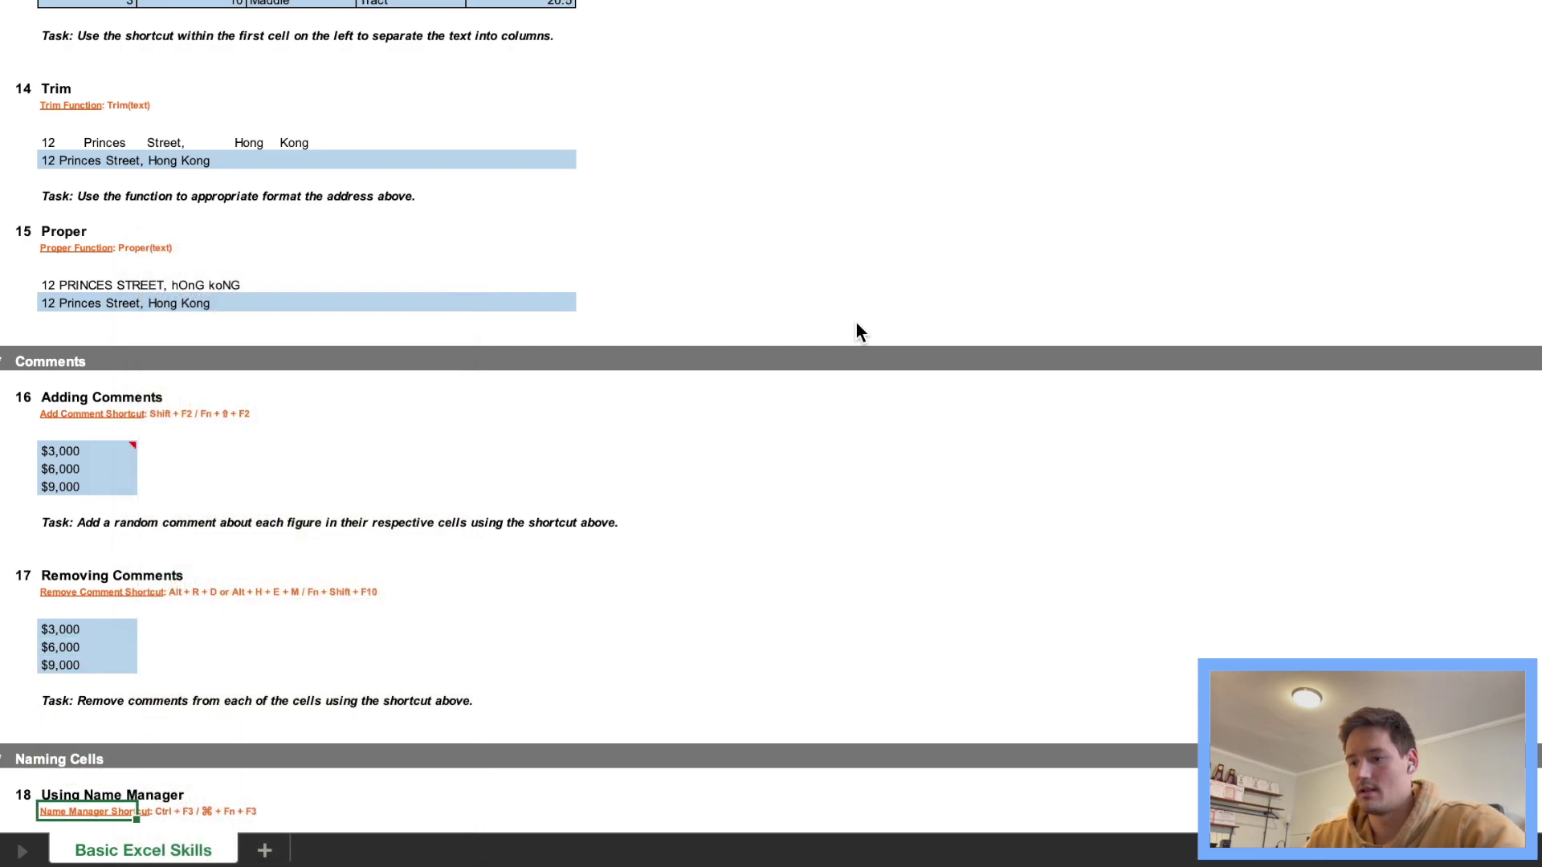
pyautogui.scroll(-3, 855, 329)
pyautogui.press('Down')
pyautogui.press('Down')
pyautogui.press('Down')
pyautogui.press('Down')
pyautogui.press('Down')
pyautogui.press('Down')
# Step: Insert an empty column before the blue cell holding 5
pyautogui.press('Up')
pyautogui.press('Up')
pyautogui.press('Up')
pyautogui.press('Up')
pyautogui.press('Up')
pyautogui.press('Up')
pyautogui.press('Up')
pyautogui.press('Up')
pyautogui.press('Up')
pyautogui.press('Up')
pyautogui.press('Up')
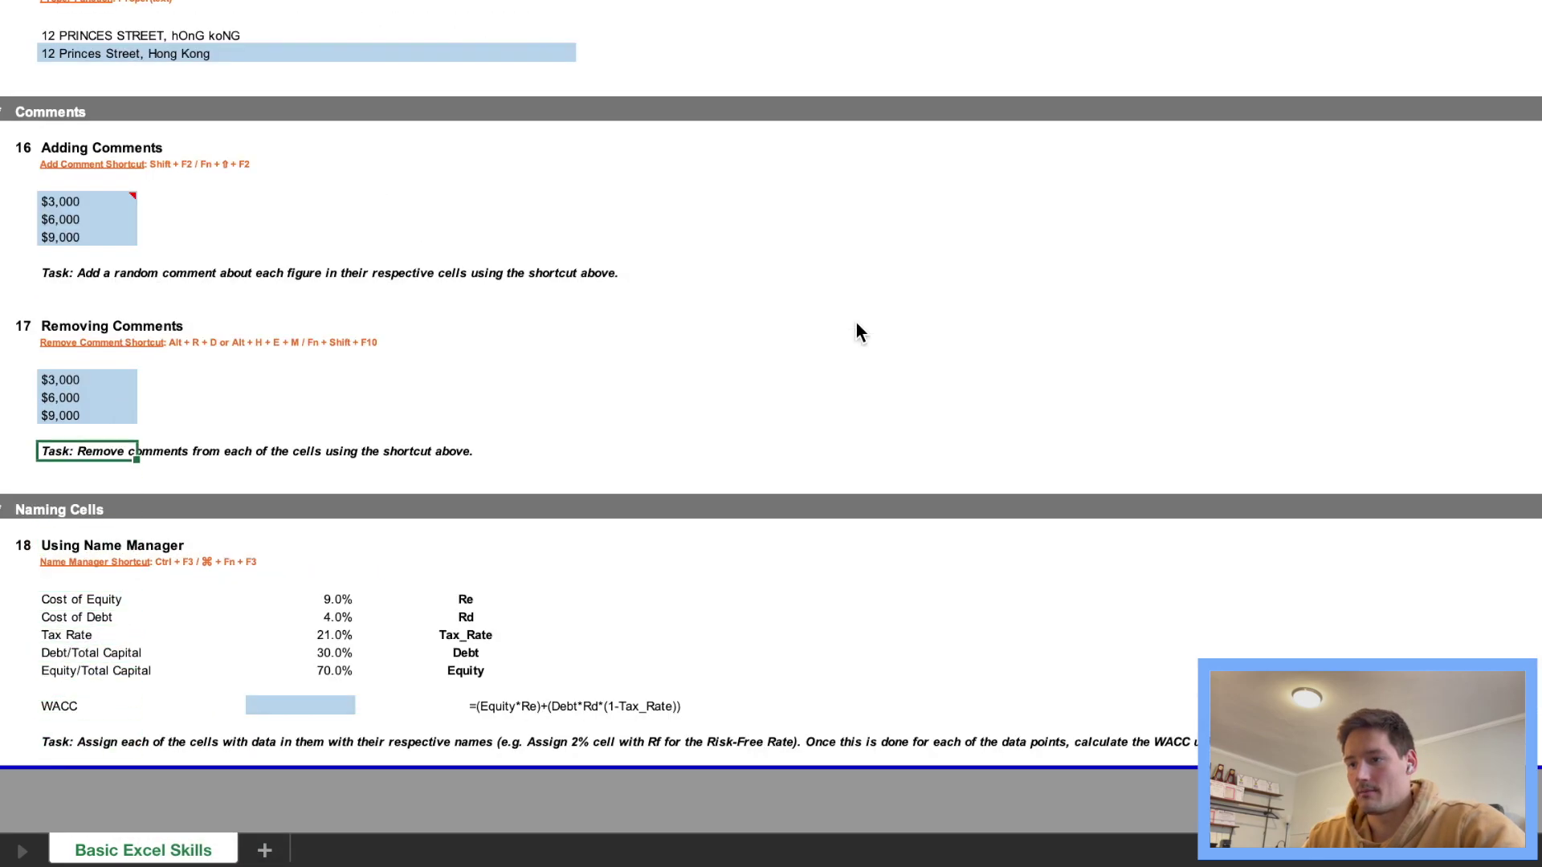
pyautogui.press('Up')
pyautogui.press('Up')
pyautogui.press('Up')
pyautogui.press('Up')
pyautogui.press('Up')
pyautogui.press('Up')
pyautogui.press('Up')
pyautogui.press('Up')
pyautogui.press('Up')
pyautogui.press('Up')
pyautogui.press('Up')
pyautogui.press('Up')
pyautogui.press('Up')
pyautogui.press('Up')
pyautogui.press('Up')
pyautogui.press('Up')
pyautogui.press('Up')
pyautogui.press('Up')
pyautogui.press('Up')
pyautogui.press('Up')
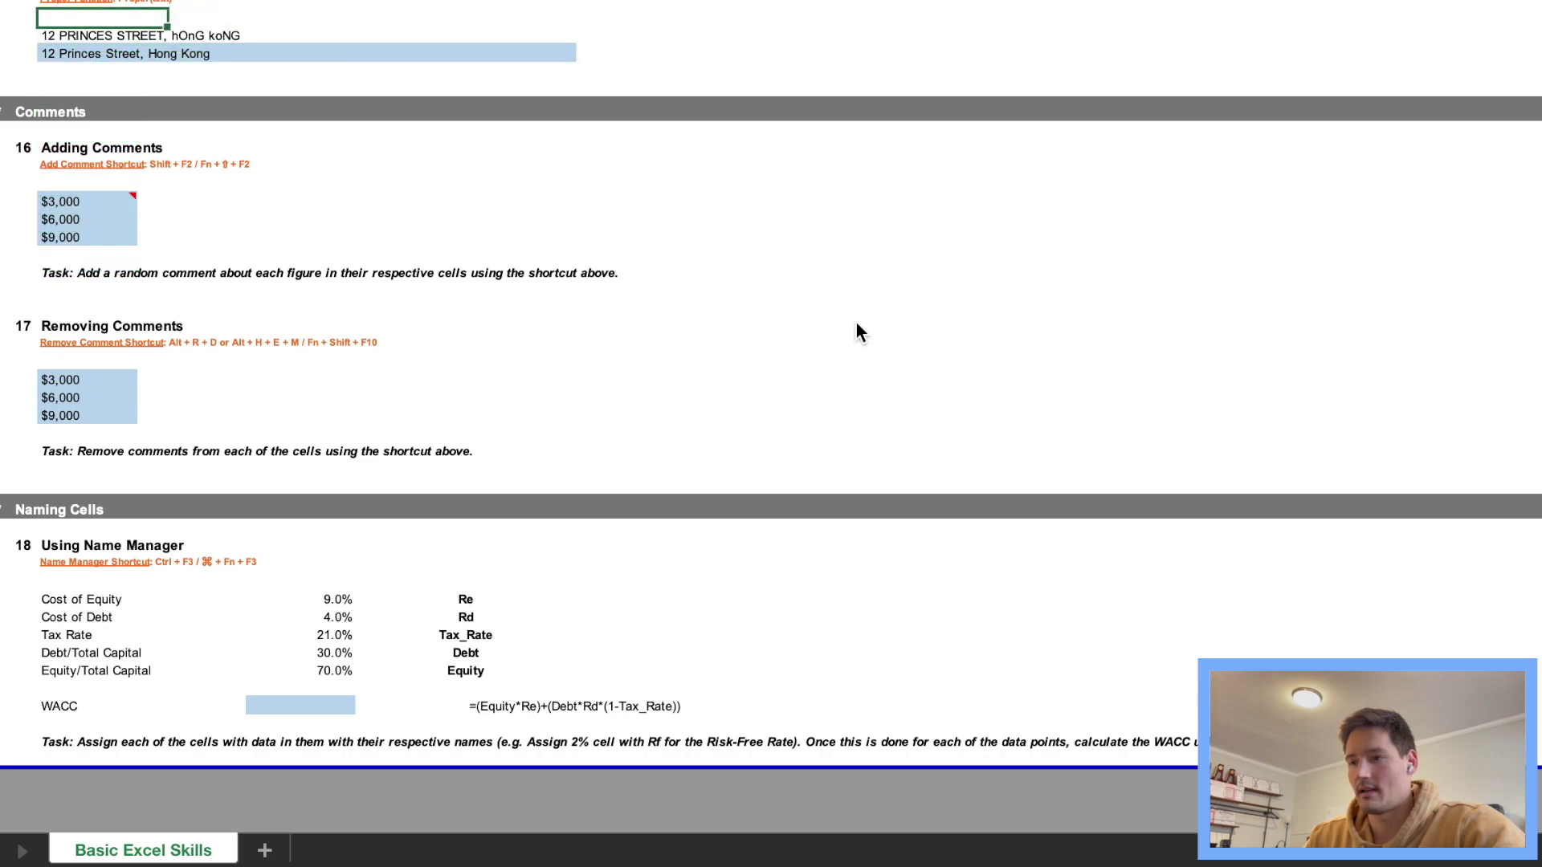
pyautogui.press('Up')
pyautogui.press('Up')
pyautogui.press('Up')
pyautogui.press('Up')
pyautogui.press('Up')
pyautogui.press('Up')
pyautogui.press('Up')
pyautogui.press('Up')
pyautogui.press('Up')
pyautogui.press('Up')
pyautogui.press('Up')
pyautogui.press('Up')
pyautogui.press('Up')
pyautogui.press('Up')
pyautogui.press('Up')
pyautogui.press('Up')
pyautogui.press('Up')
pyautogui.press('Up')
pyautogui.press('Up')
pyautogui.press('Up')
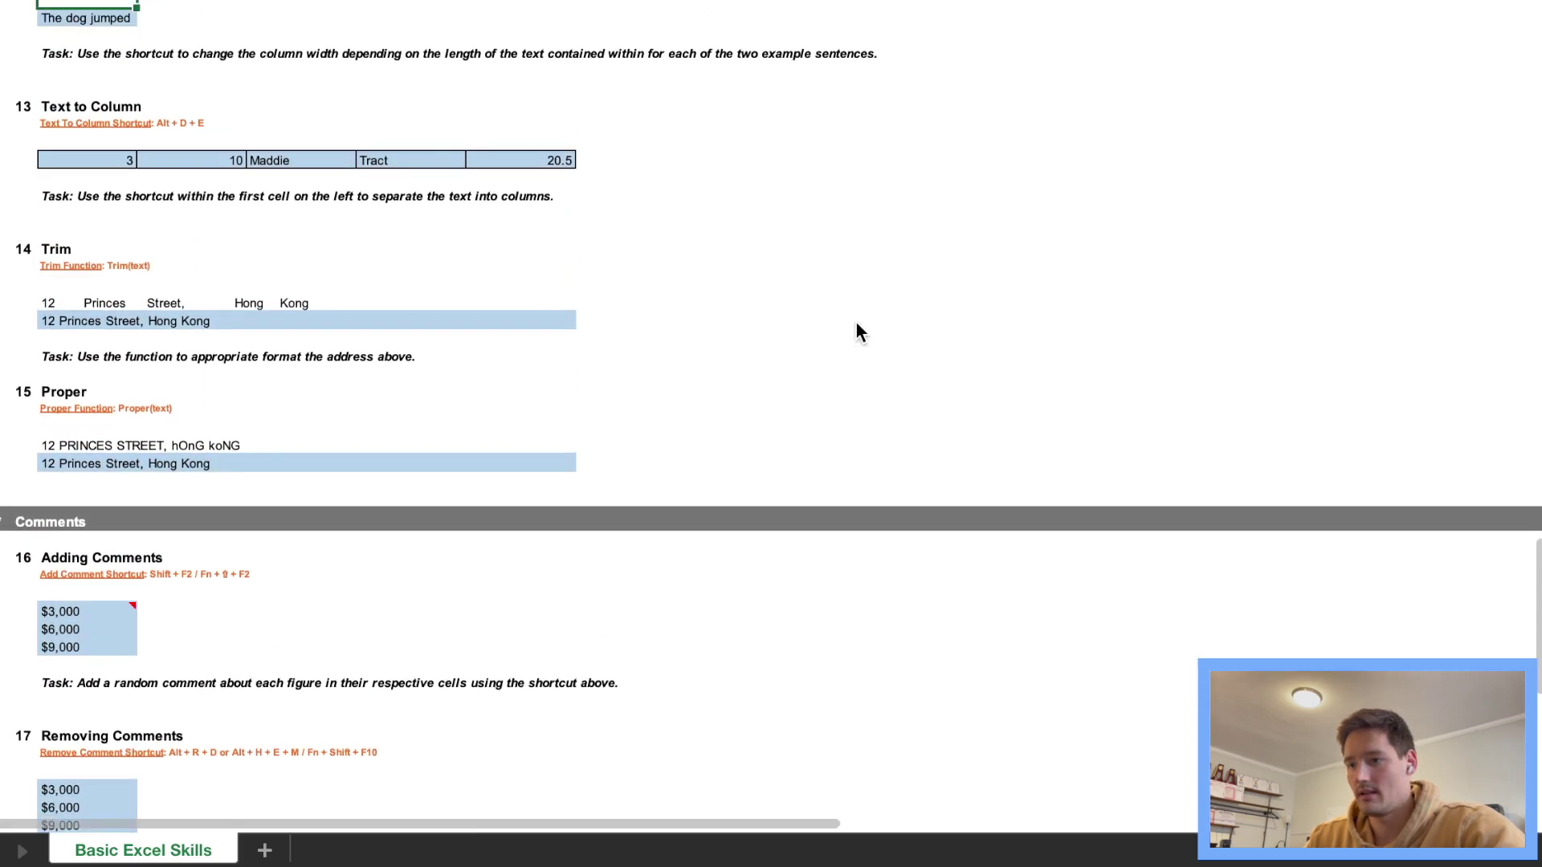
pyautogui.scroll(15, 855, 332)
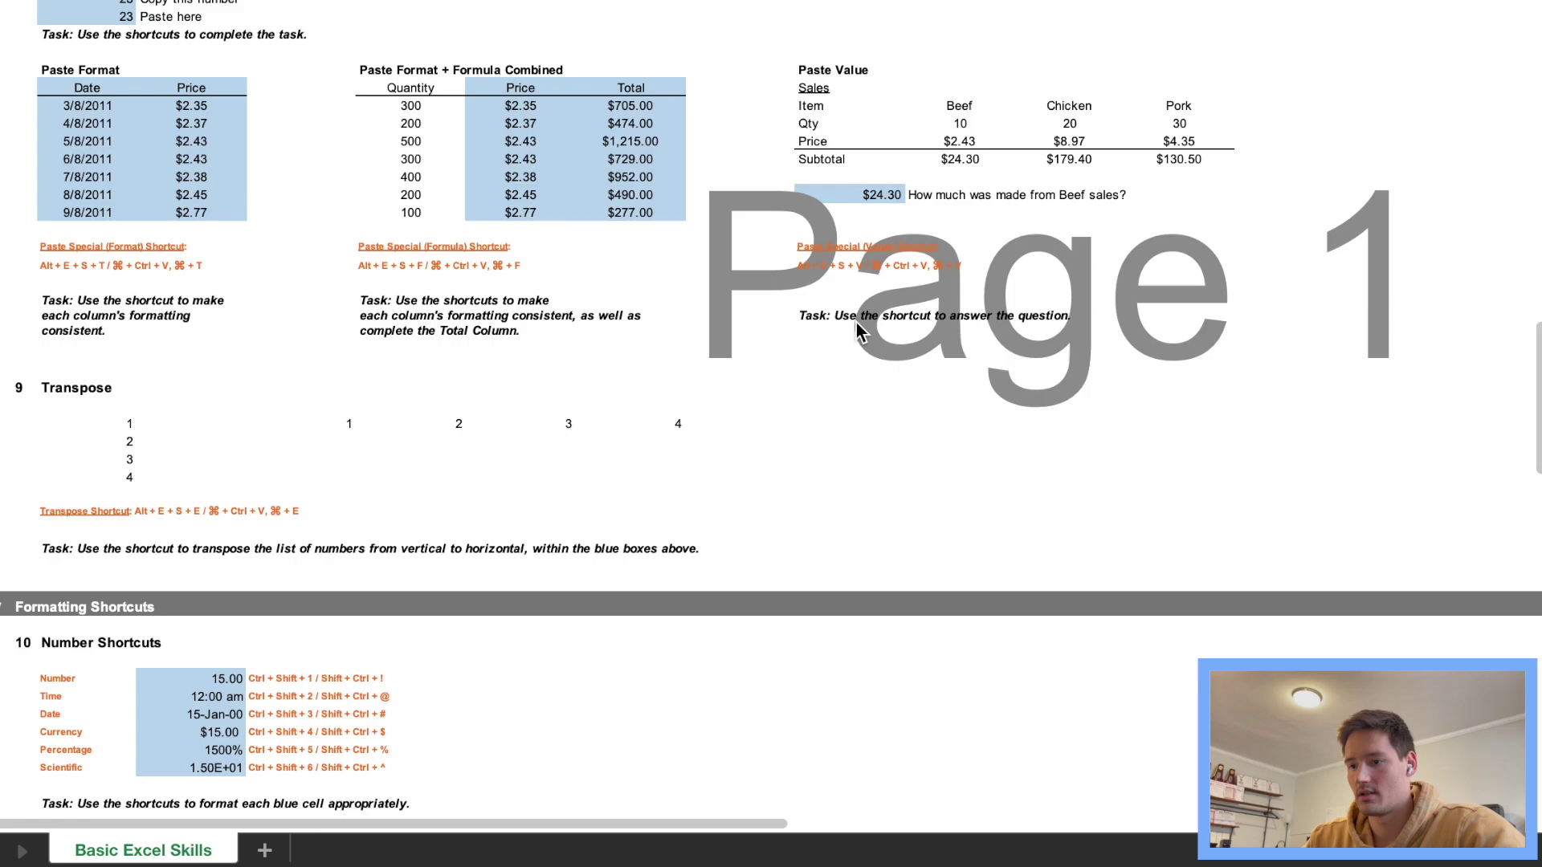
pyautogui.scroll(10, 619, 522)
pyautogui.hscroll(8, 857, 543)
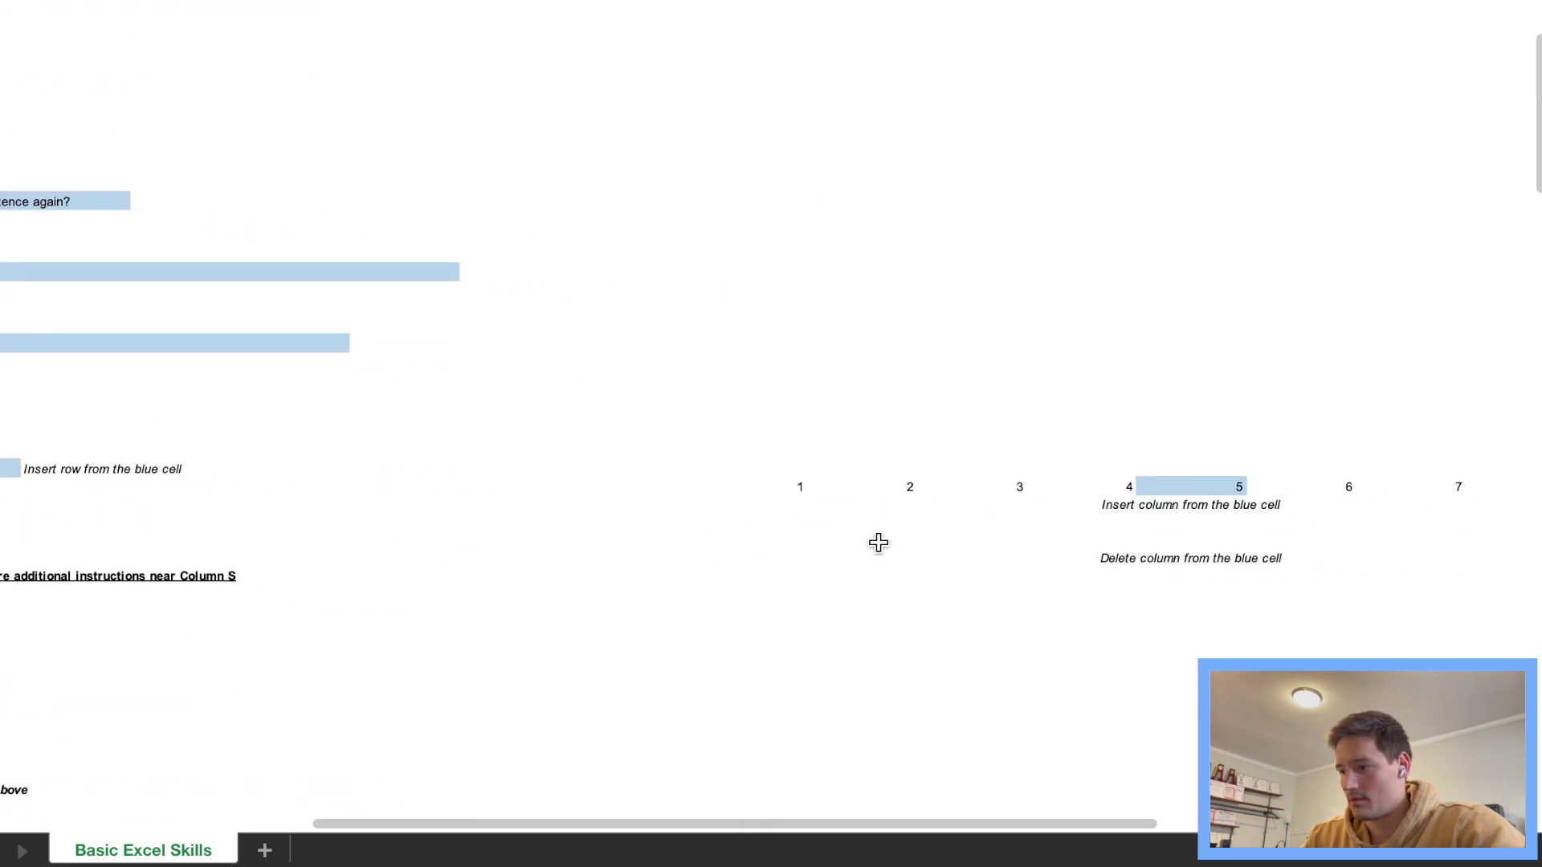
pyautogui.hscroll(-8, 1126, 543)
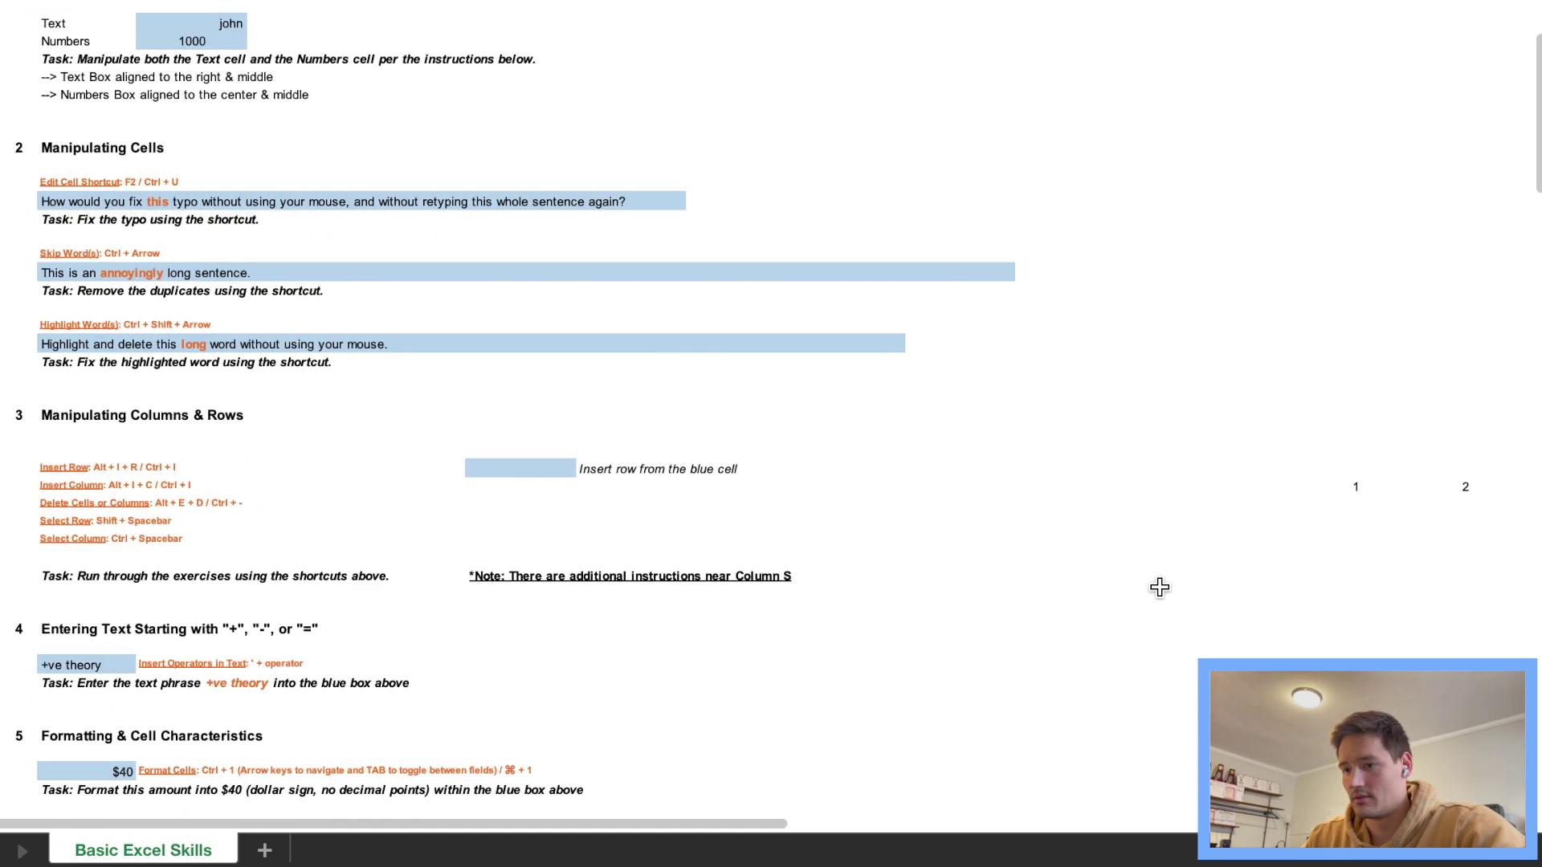
pyautogui.hscroll(10, 1159, 587)
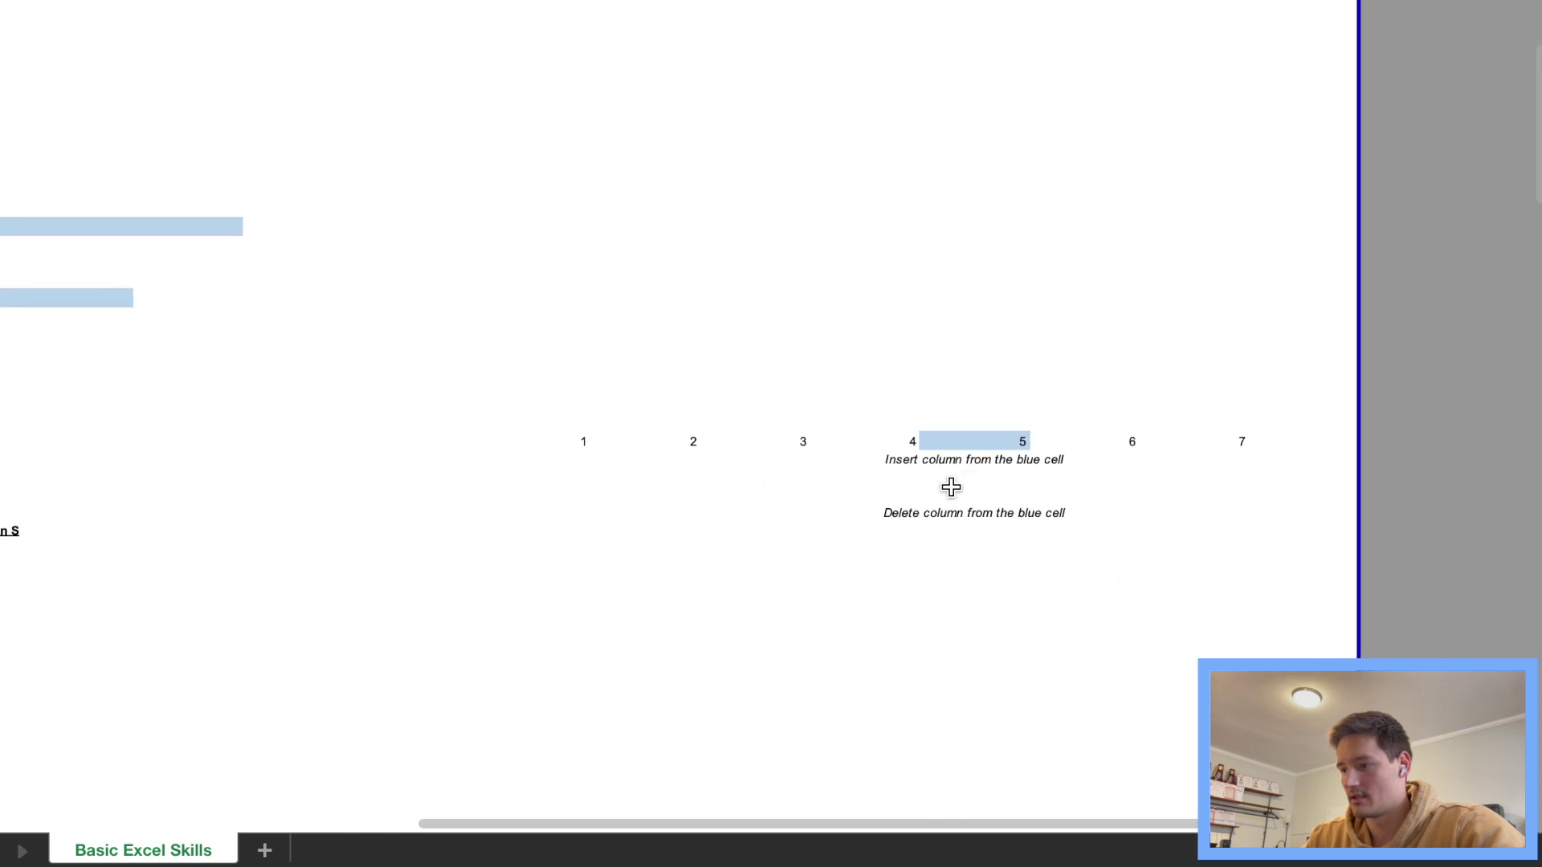
pyautogui.click(993, 442)
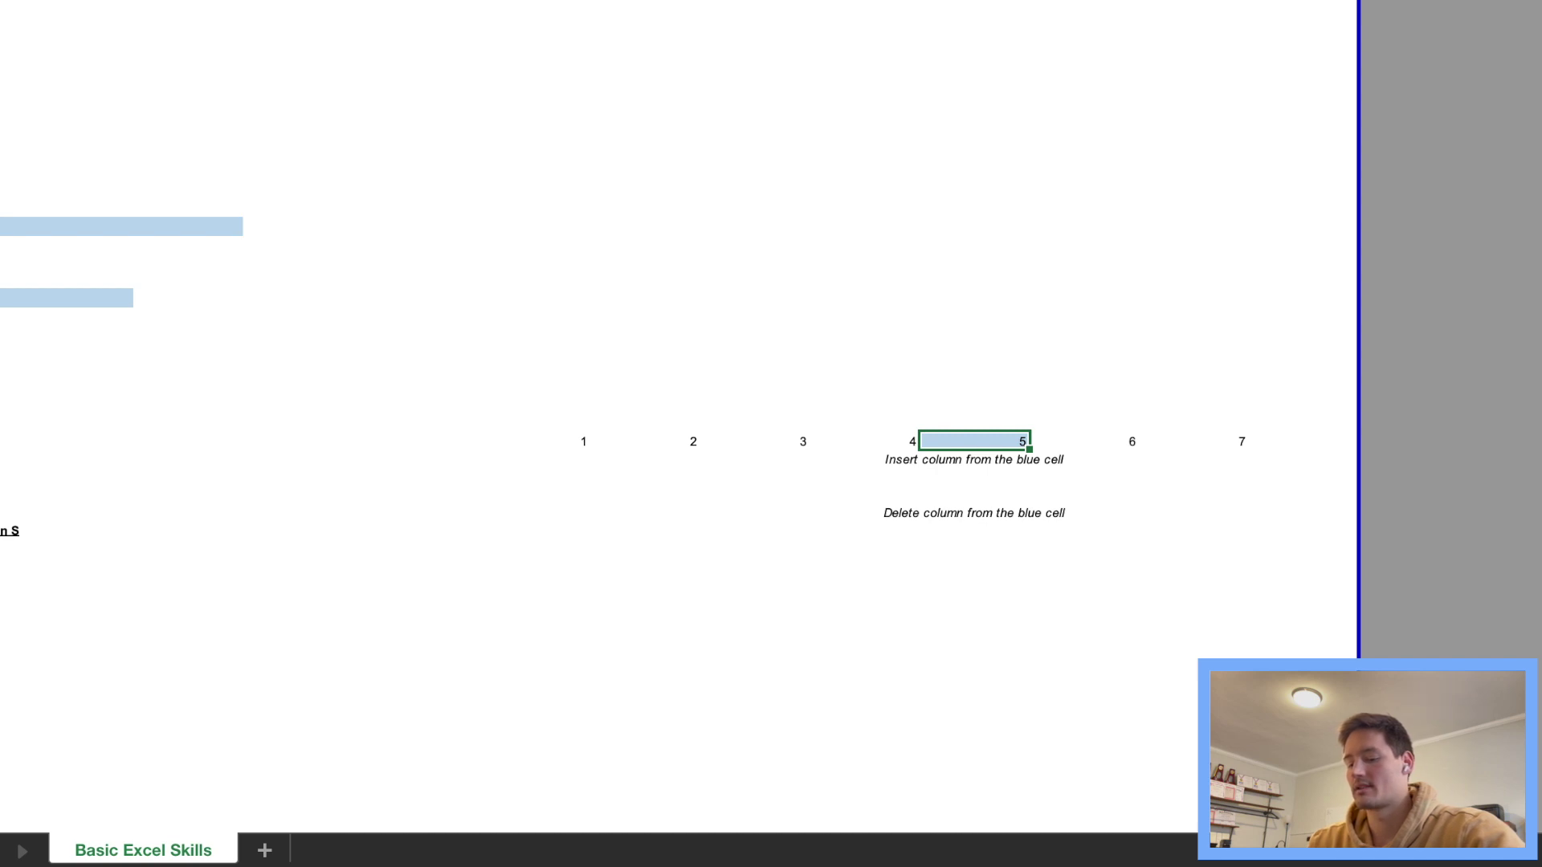
pyautogui.click(1025, 10)
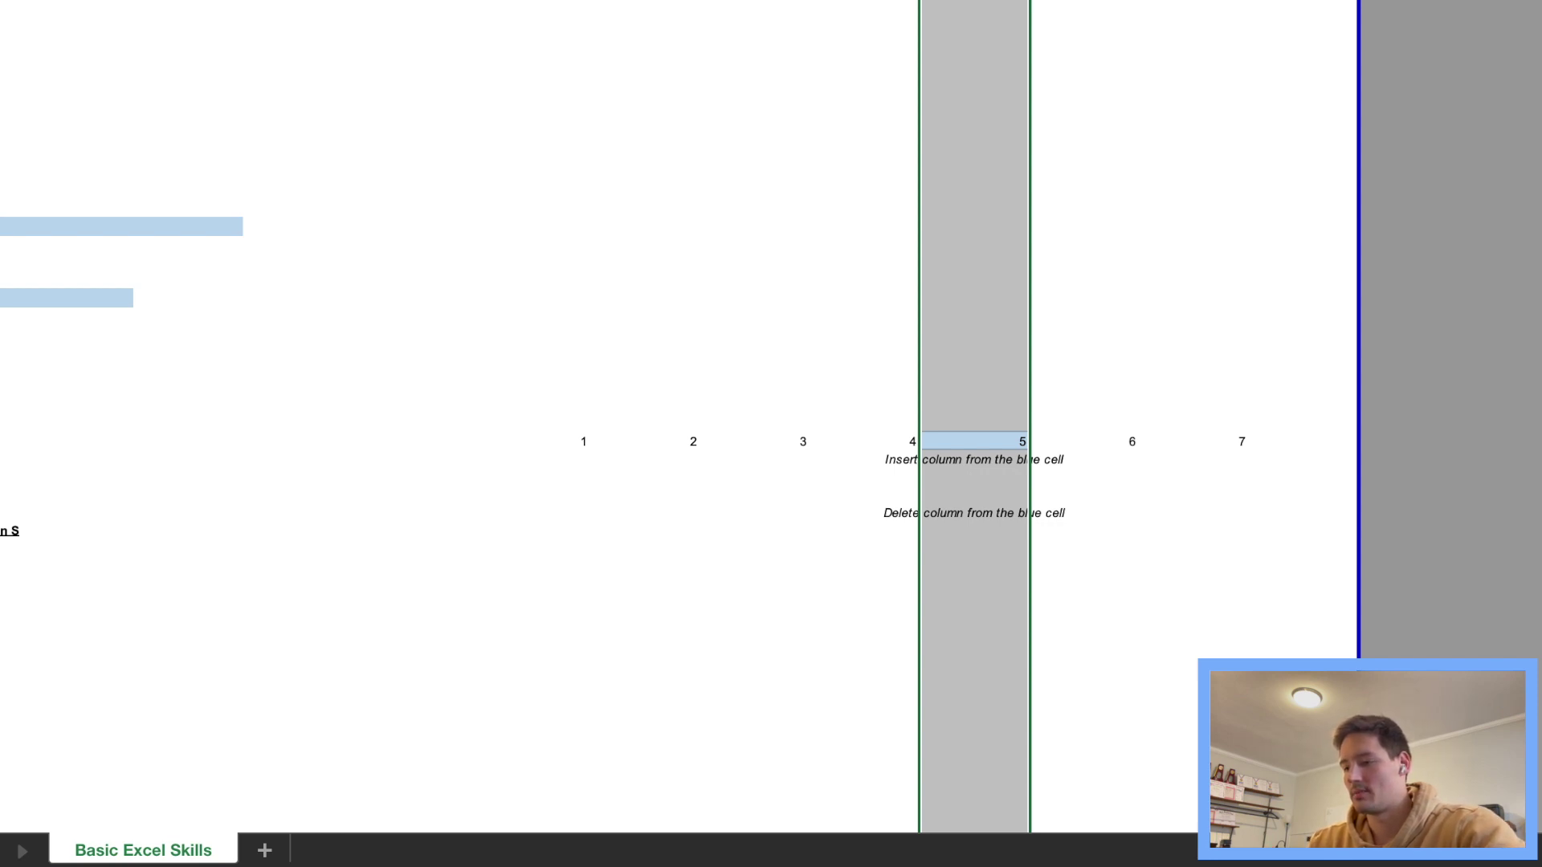
pyautogui.hotkey('ctrl', 'shift', '+')
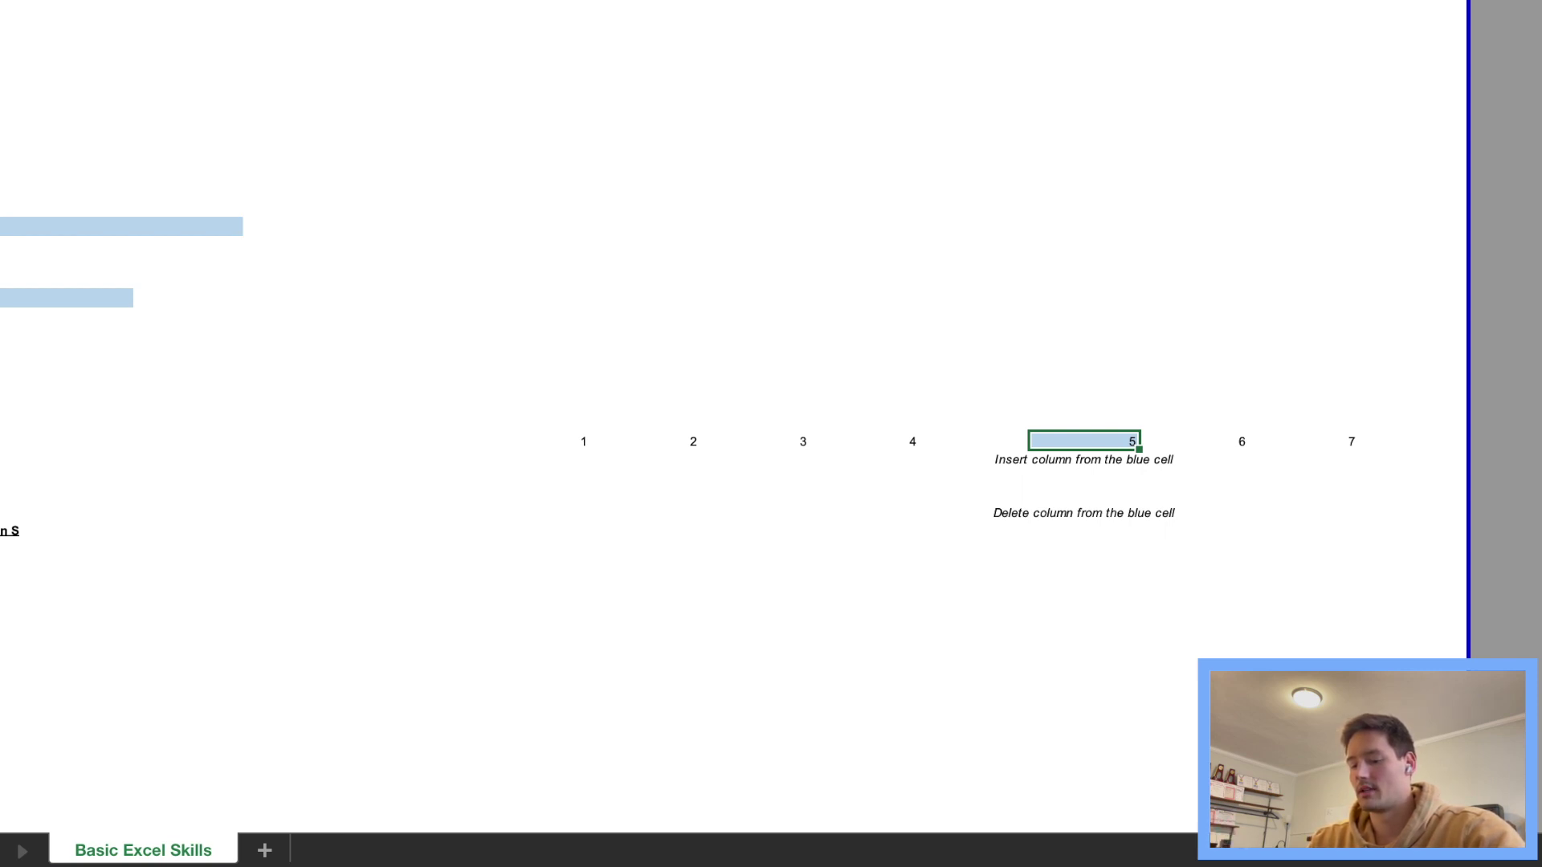
# Step: Delete the column containing 5 with Ctrl+-
pyautogui.hotkey('ctrl', 'space')
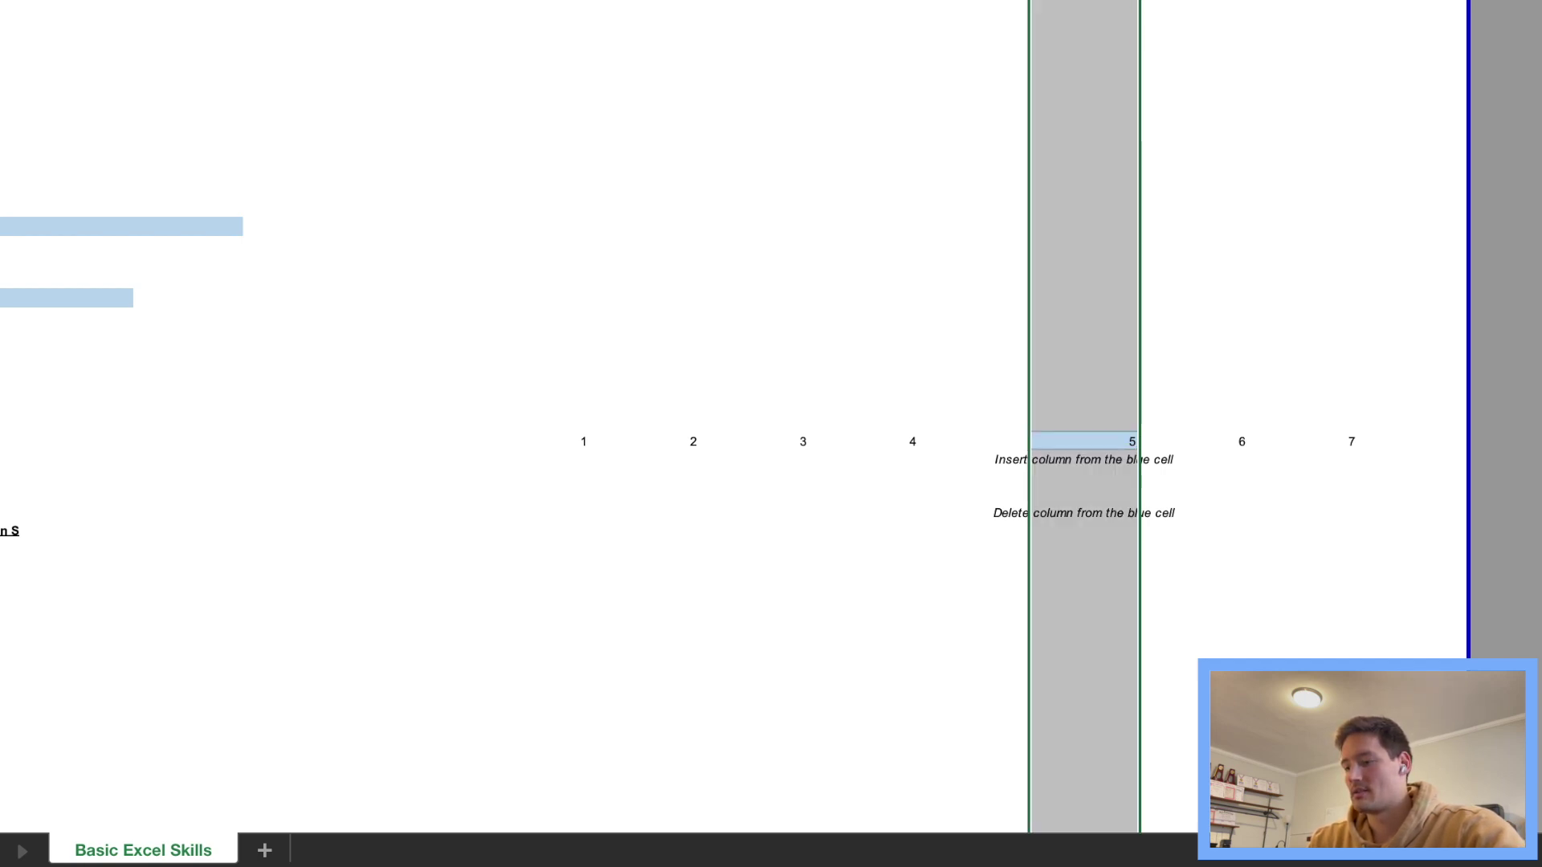
pyautogui.hotkey('ctrl', '-')
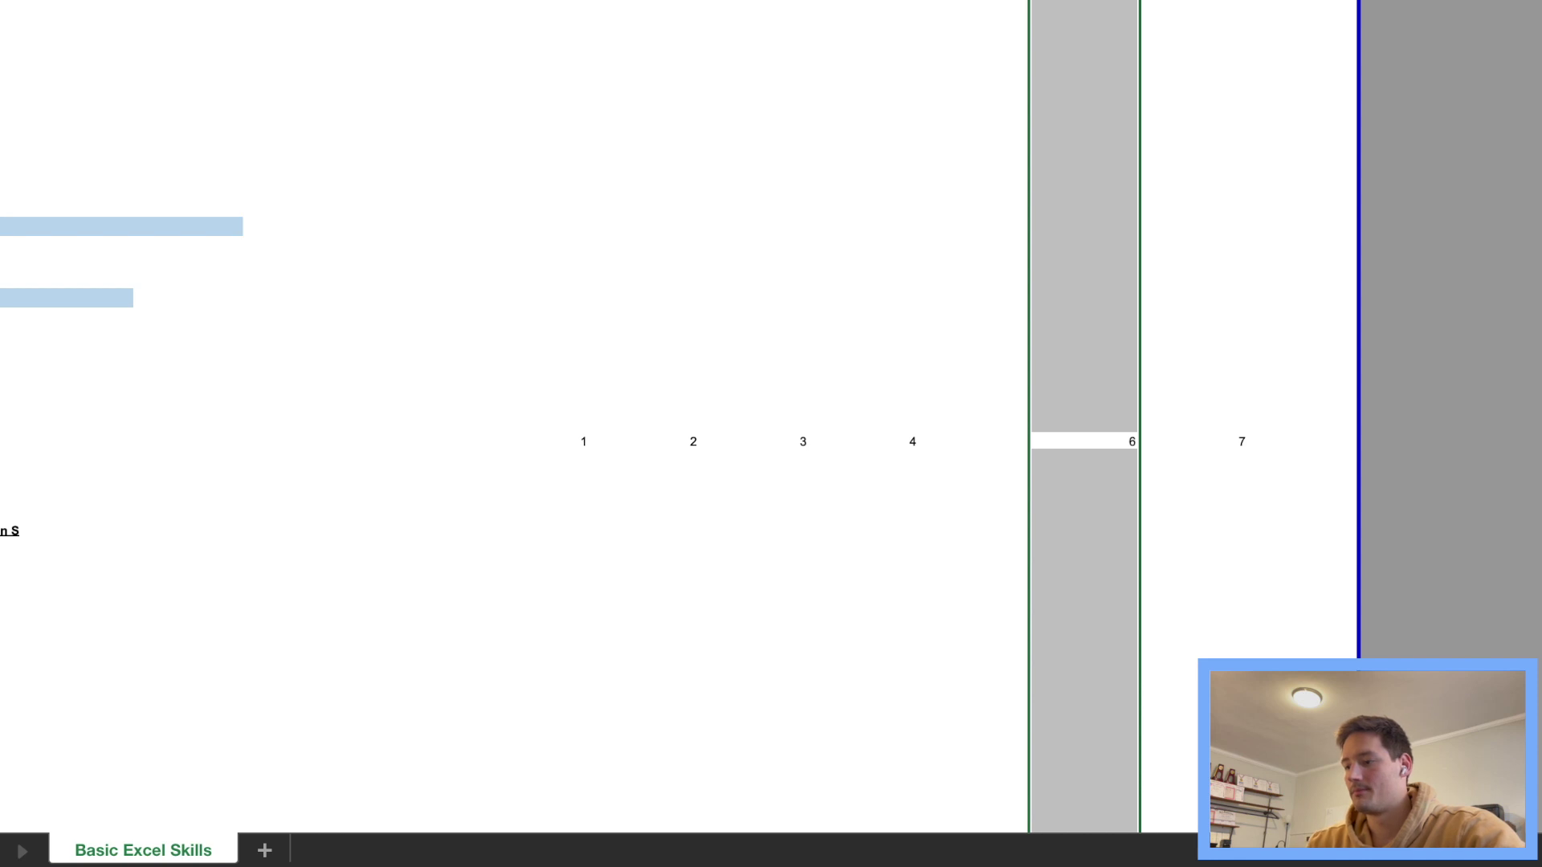
pyautogui.hscroll(-10, 1347, 541)
pyautogui.scroll(-20, 1346, 541)
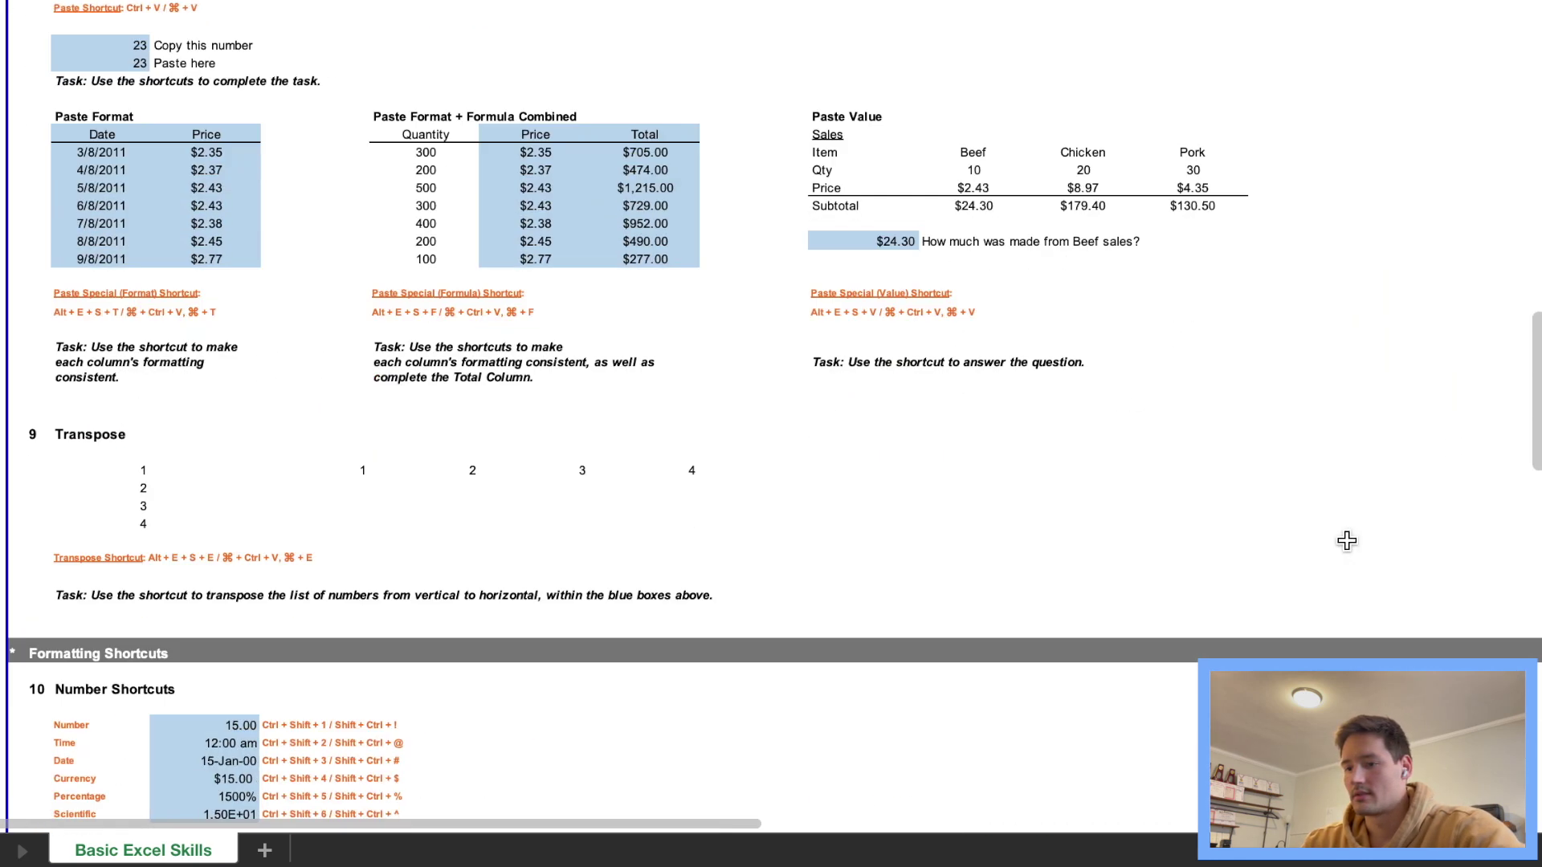
# Step: Move to the WACC cell in the Using Name Manager block and open Name Manager
pyautogui.scroll(-10, 1347, 541)
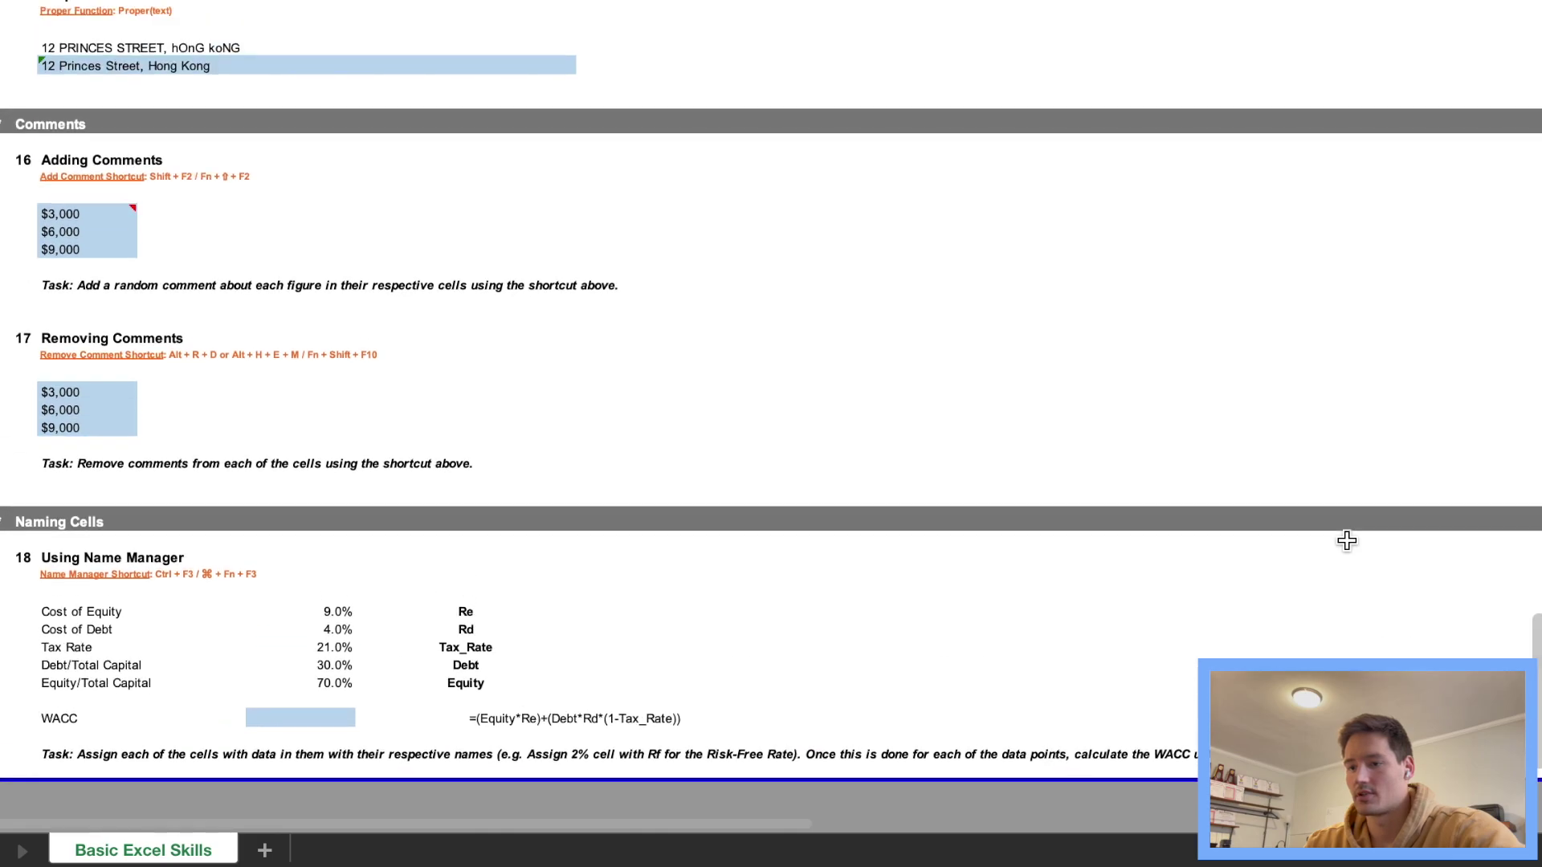
pyautogui.click(97, 548)
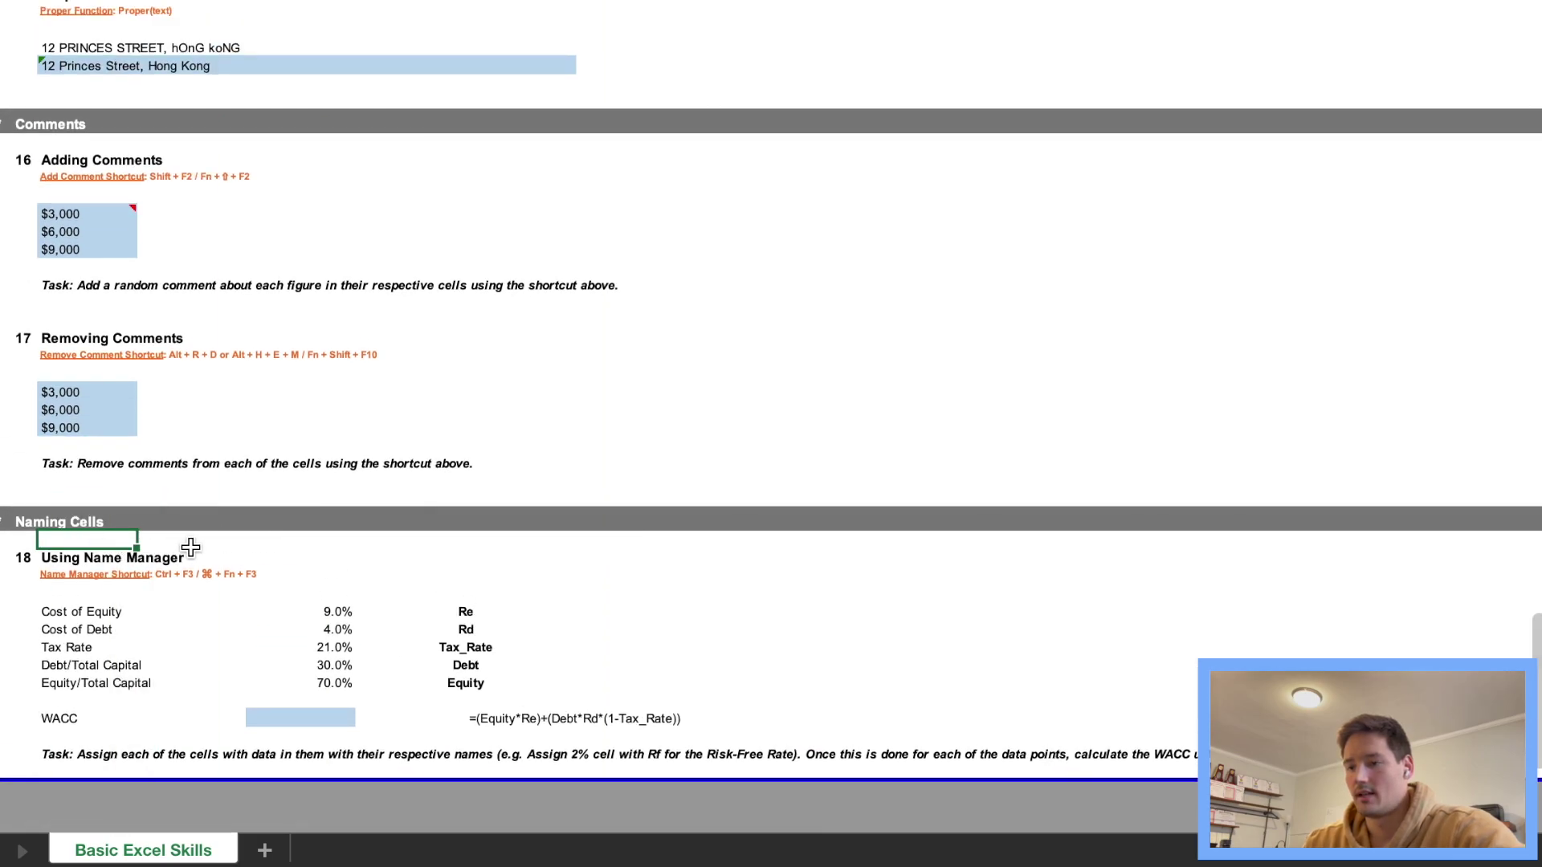
pyautogui.click(96, 594)
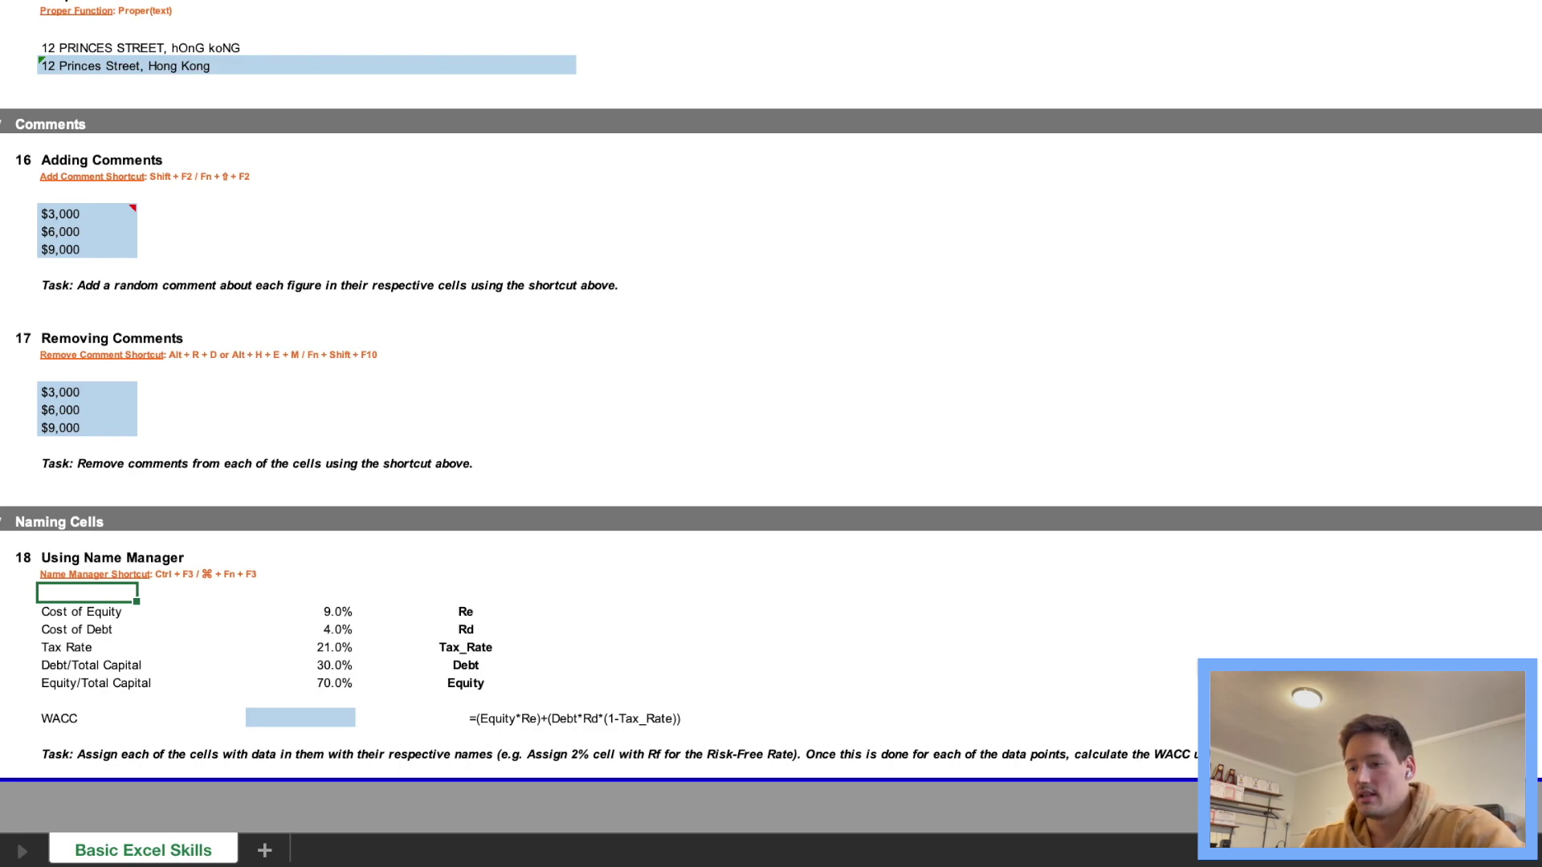
pyautogui.press('Right')
pyautogui.press('Right')
pyautogui.press('Right')
pyautogui.press('Left')
pyautogui.press('Down')
pyautogui.press('Down')
pyautogui.press('Down')
pyautogui.press('Down')
pyautogui.press('Down')
pyautogui.press('Down')
pyautogui.press('Down')
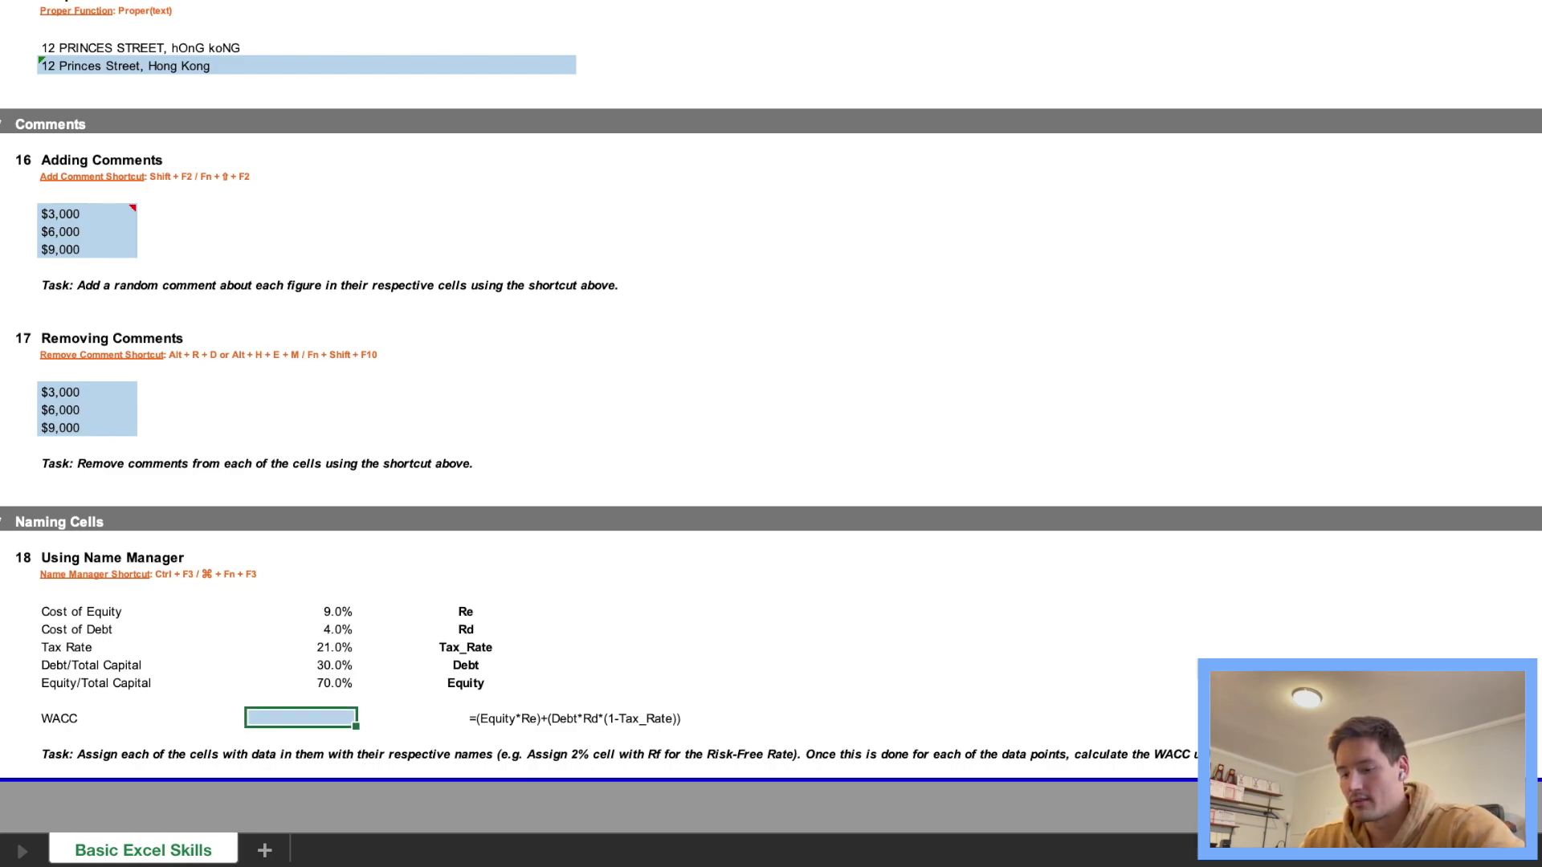
pyautogui.press('super+F3')
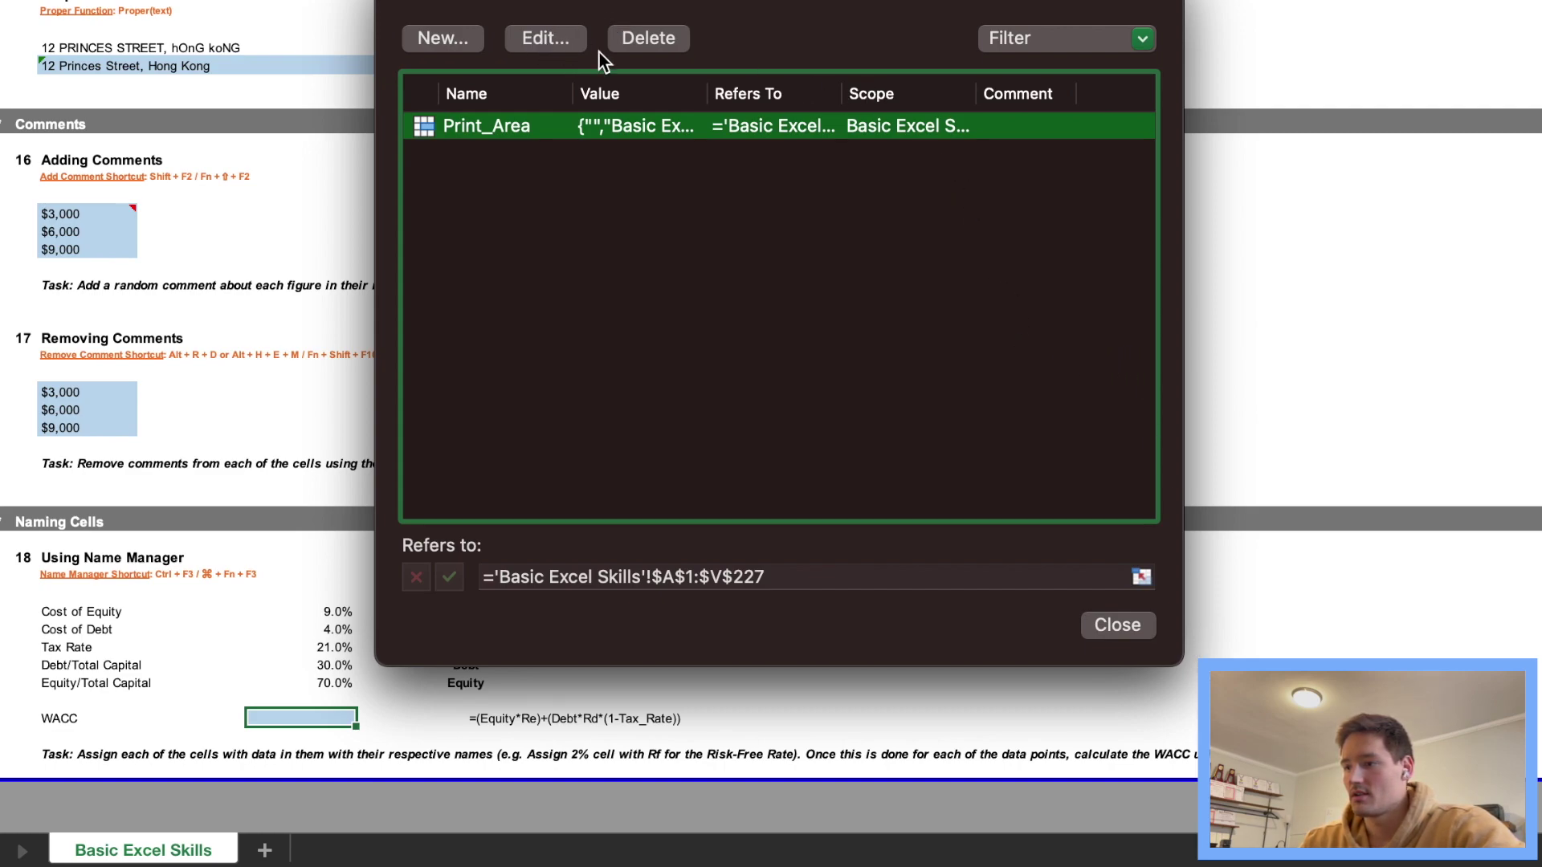
# Step: Delete the Print_Area name and name the 9.0% cost of equity cell Re
pyautogui.click(659, 46)
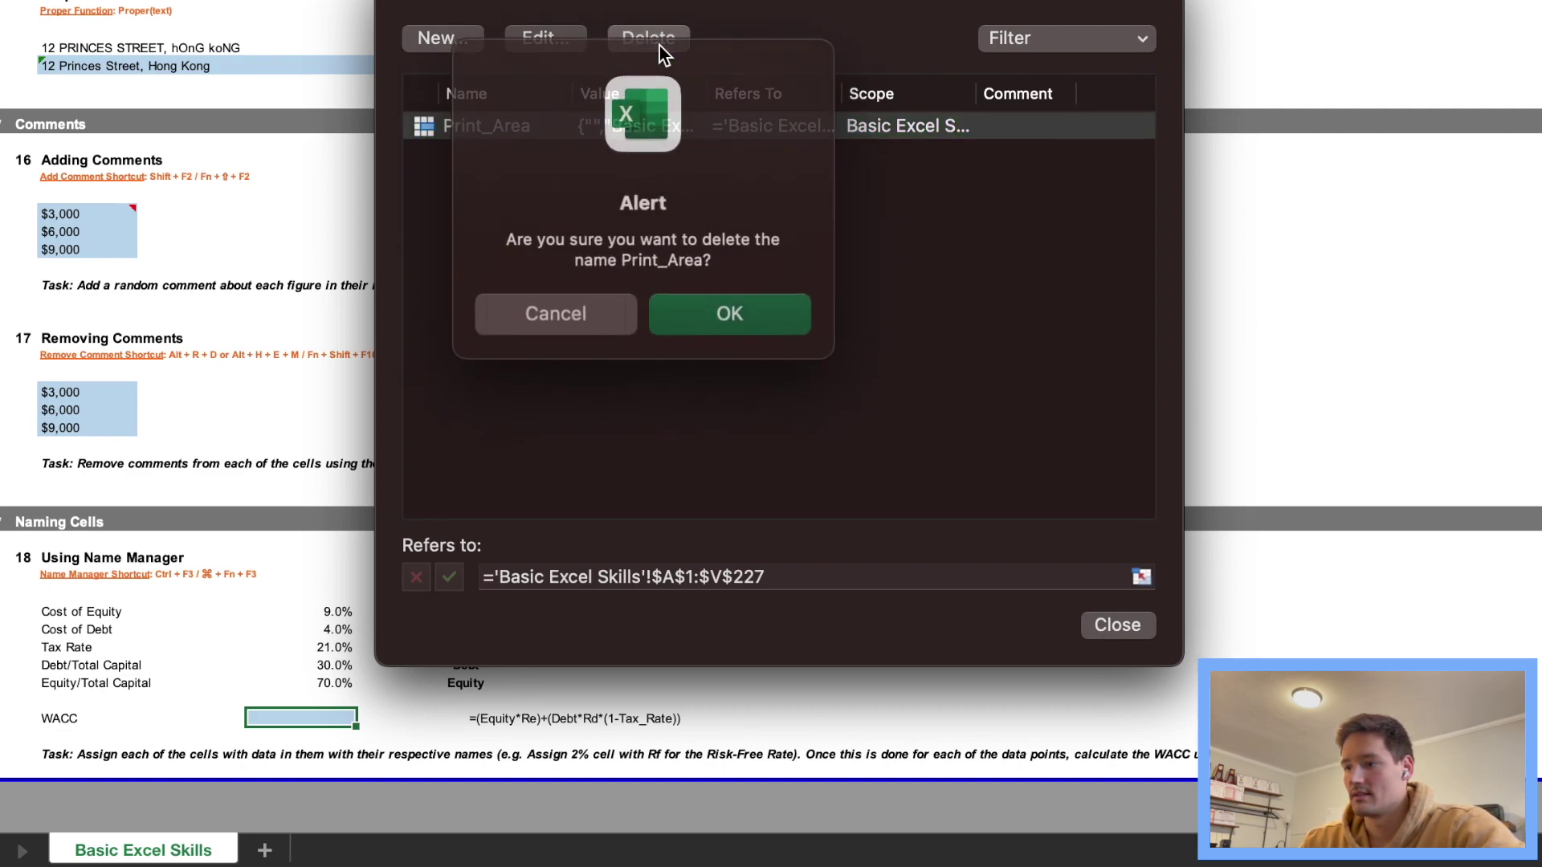
pyautogui.click(752, 316)
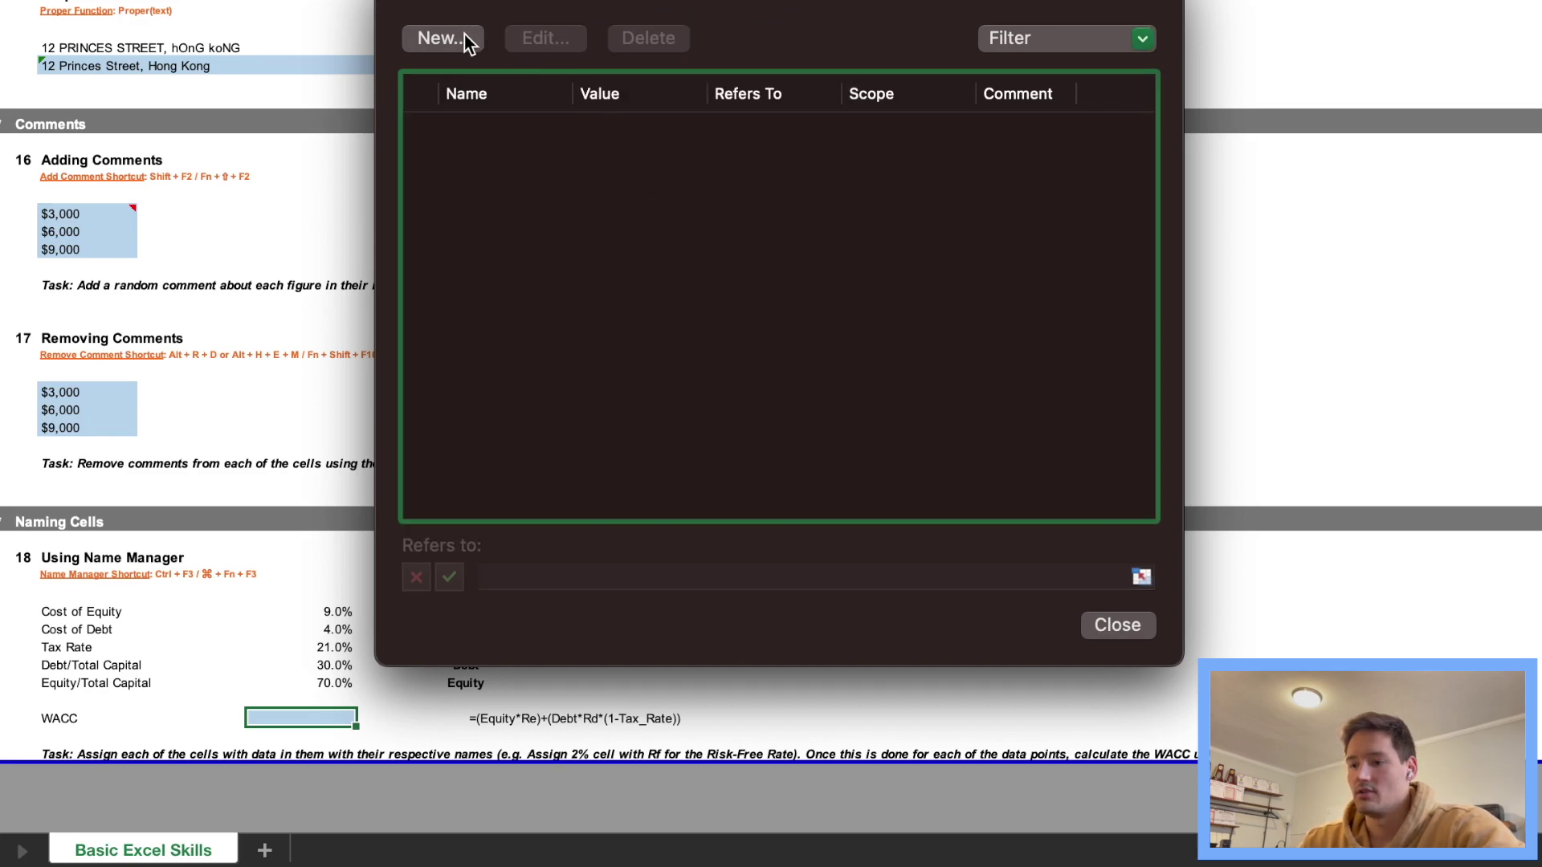
pyautogui.click(464, 36)
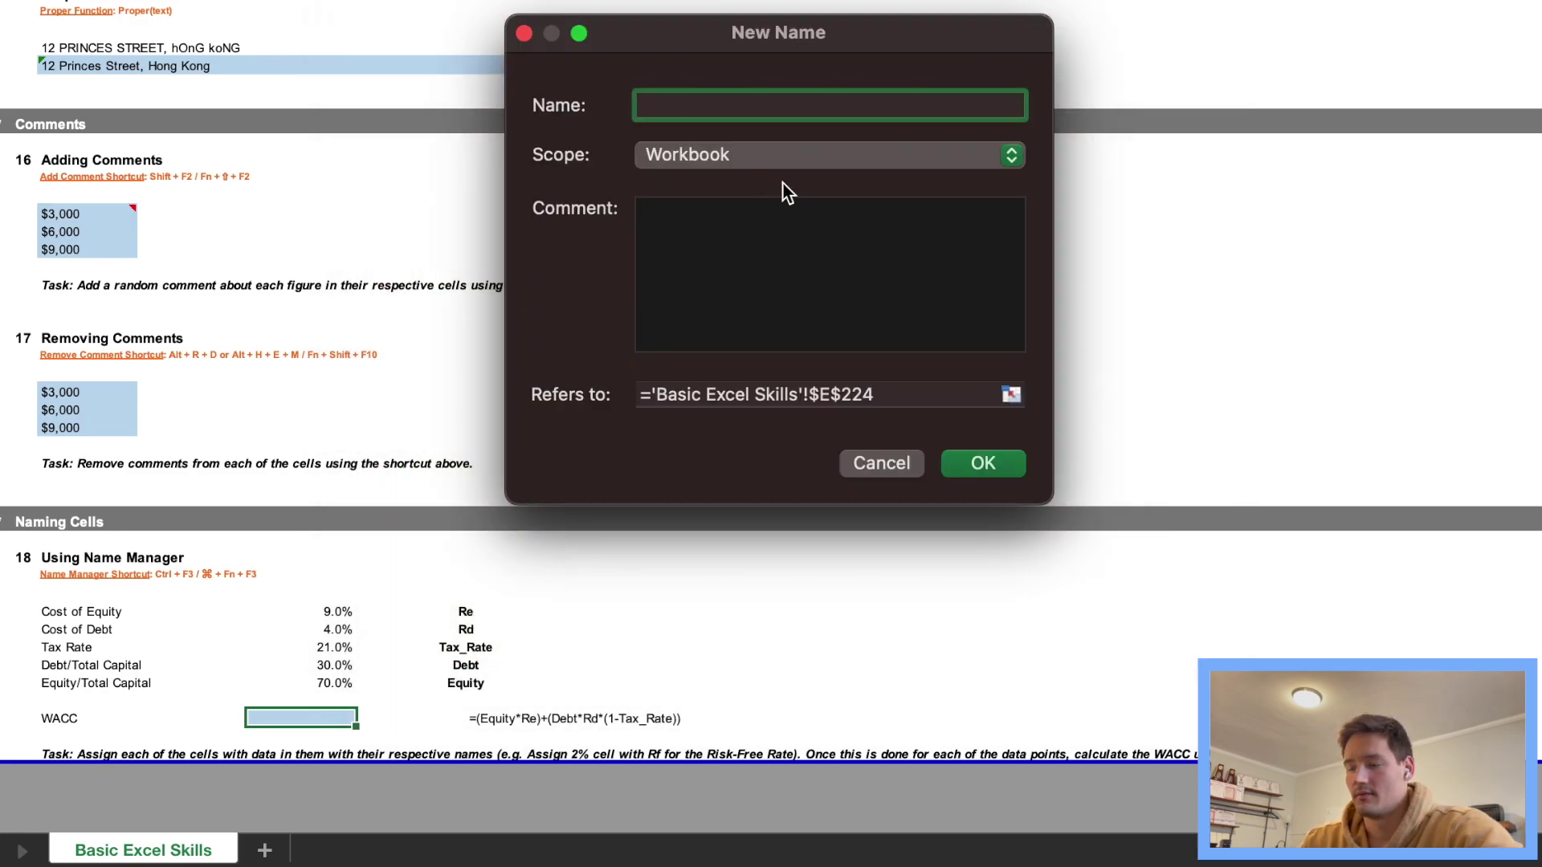
pyautogui.write('Re')
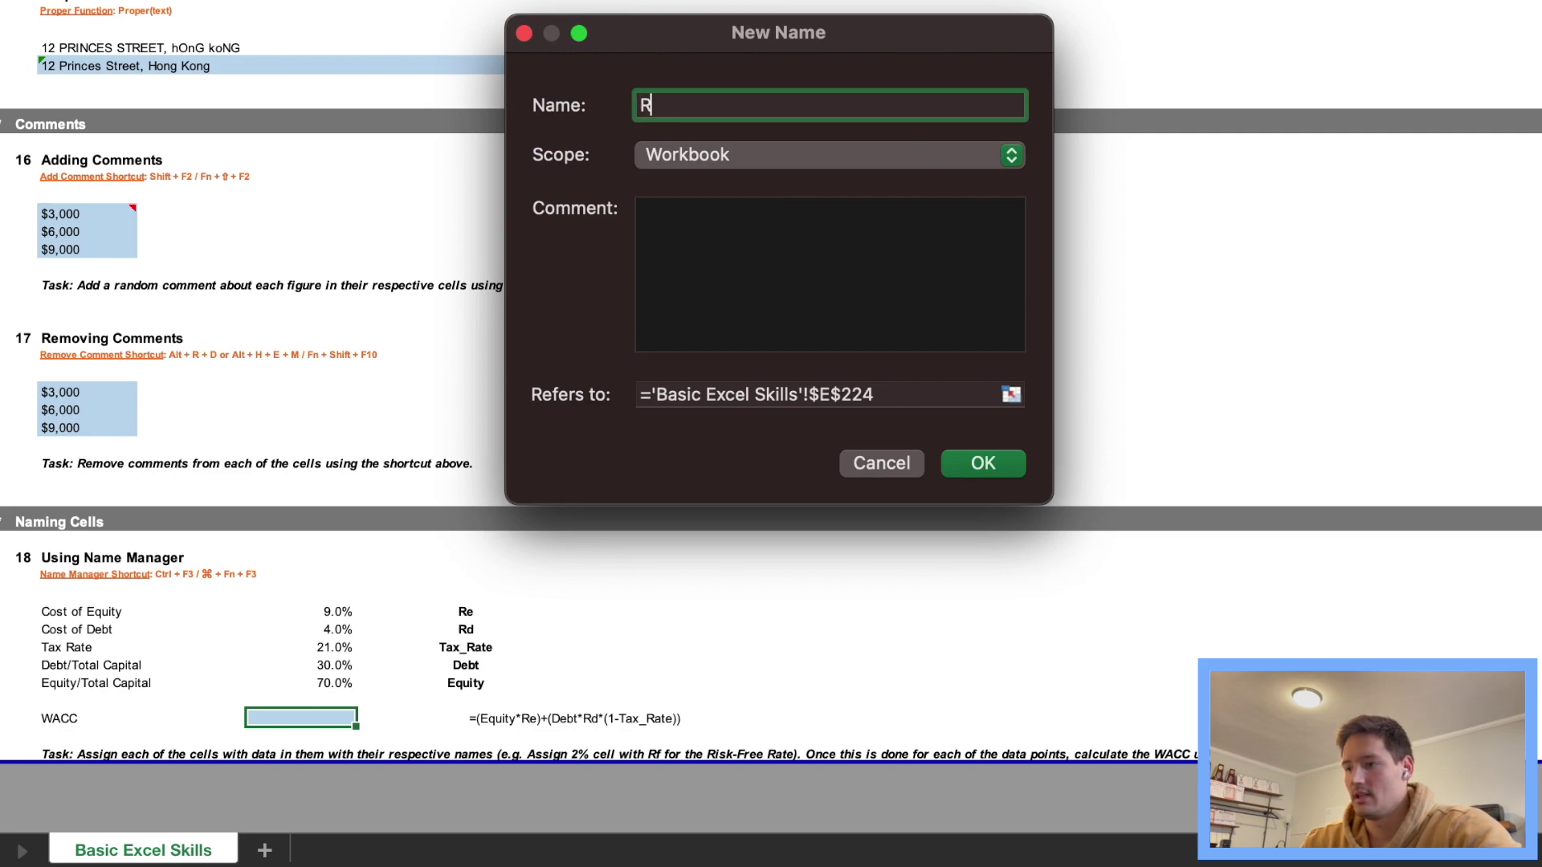
pyautogui.click(883, 397)
pyautogui.moveTo(882, 397); pyautogui.dragTo(692, 394)
pyautogui.press('BackSpace')
pyautogui.press('BackSpace')
pyautogui.press('BackSpace')
pyautogui.press('BackSpace')
pyautogui.press('BackSpace')
pyautogui.press('BackSpace')
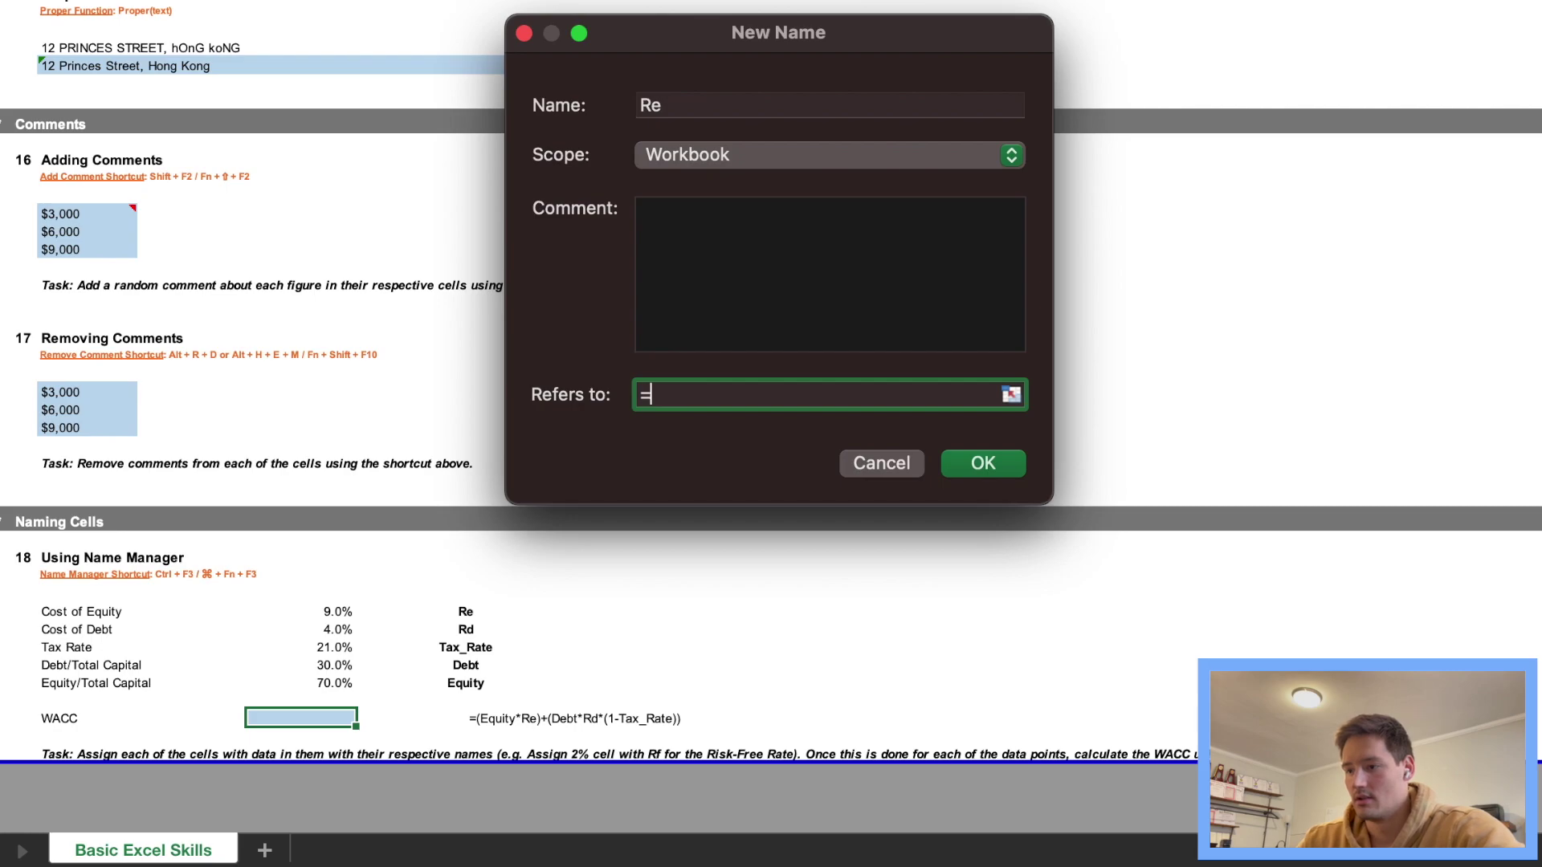
pyautogui.press('Up')
pyautogui.press('Up')
pyautogui.press('Up')
pyautogui.press('Up')
pyautogui.press('Up')
pyautogui.press('Up')
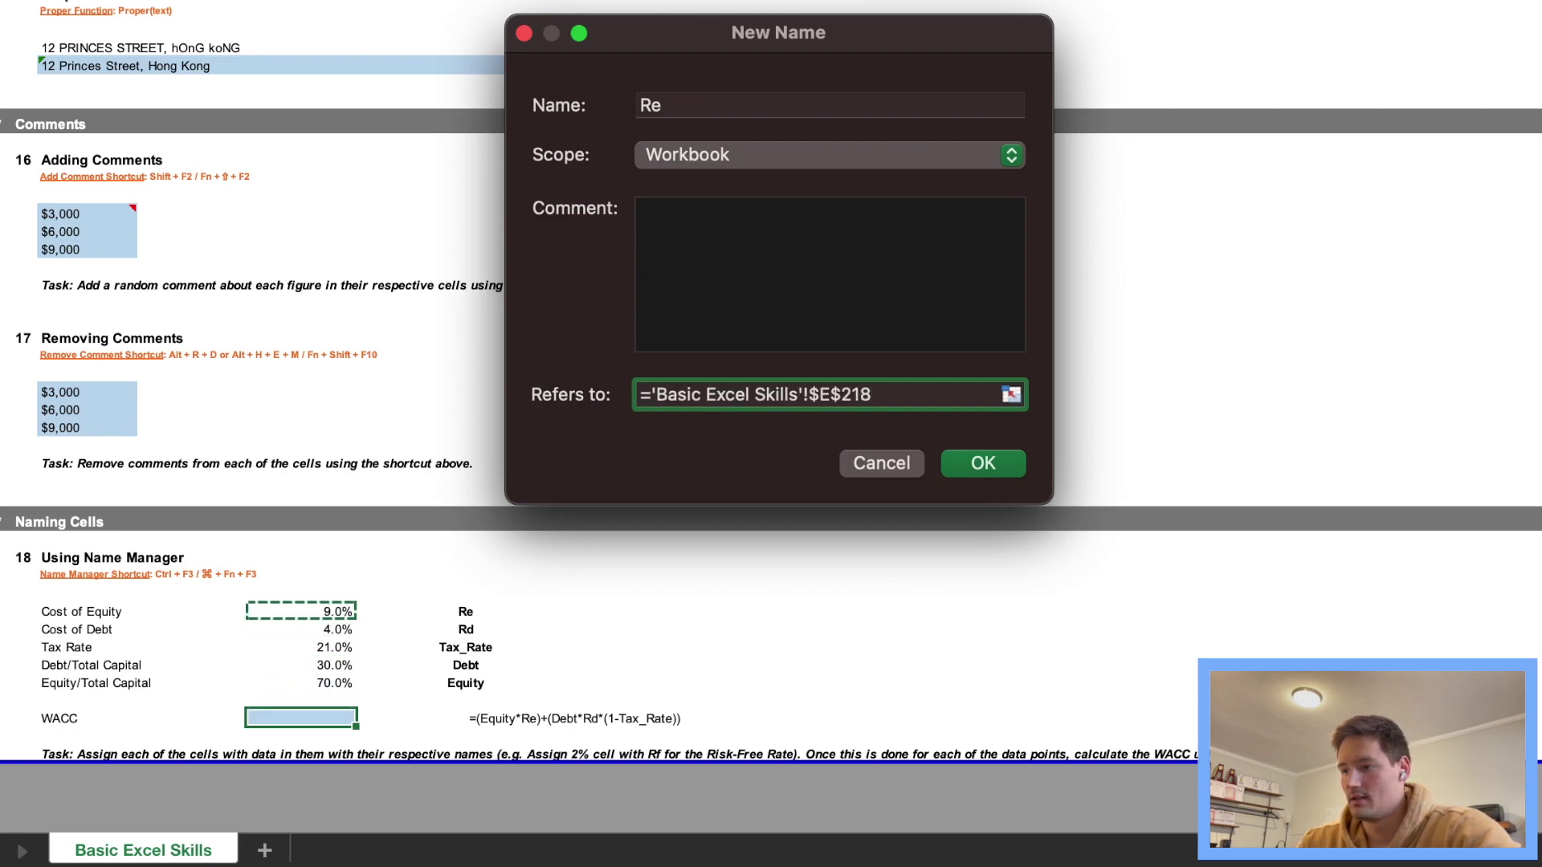
pyautogui.press('Return')
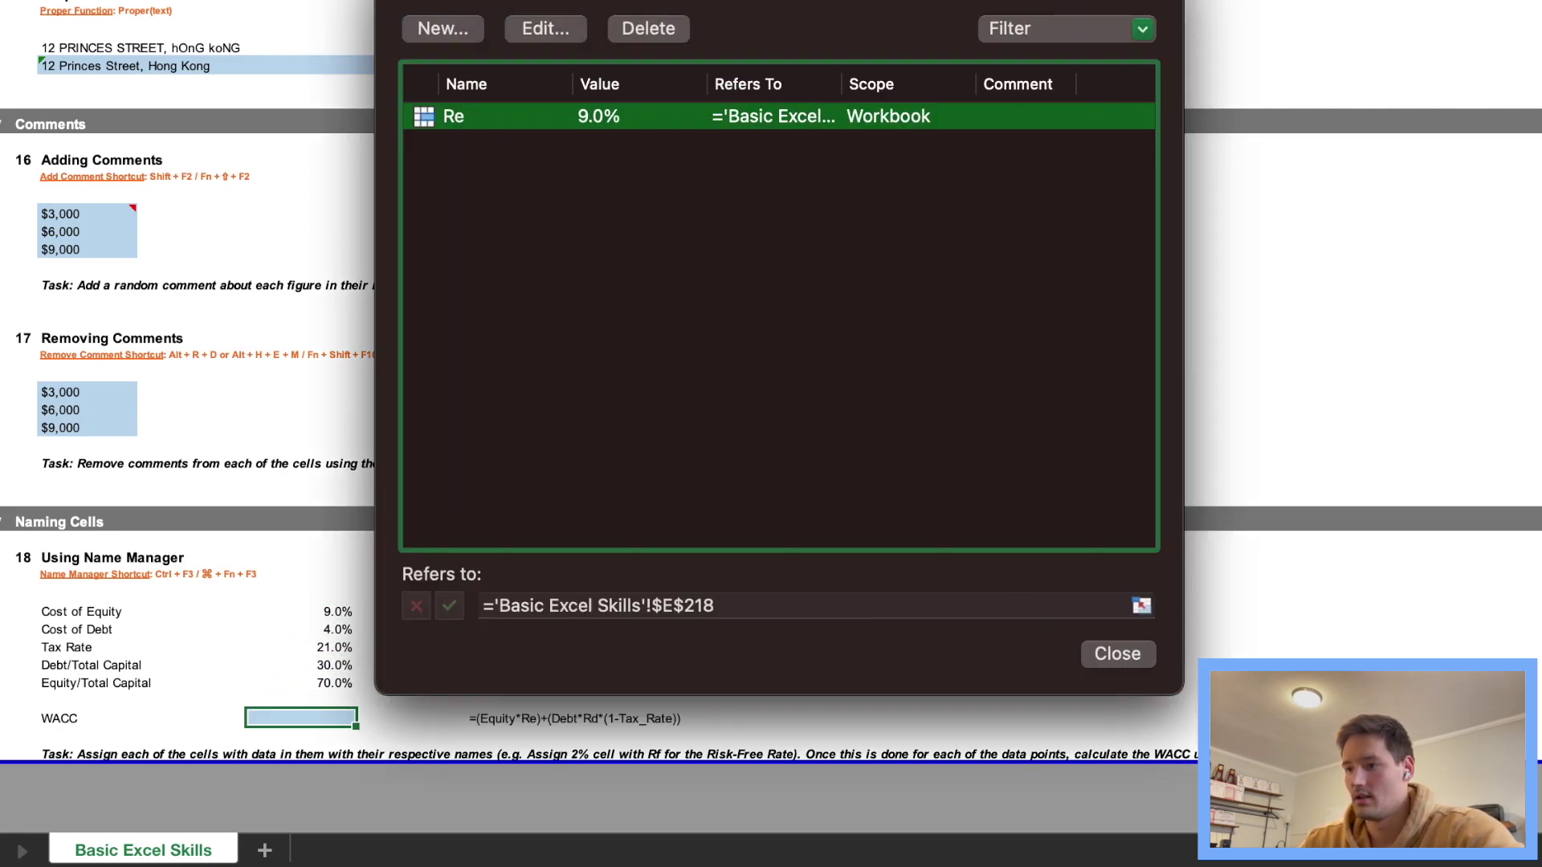
# Step: Name the 4.0% cost of debt cell Rd
pyautogui.click(437, 28)
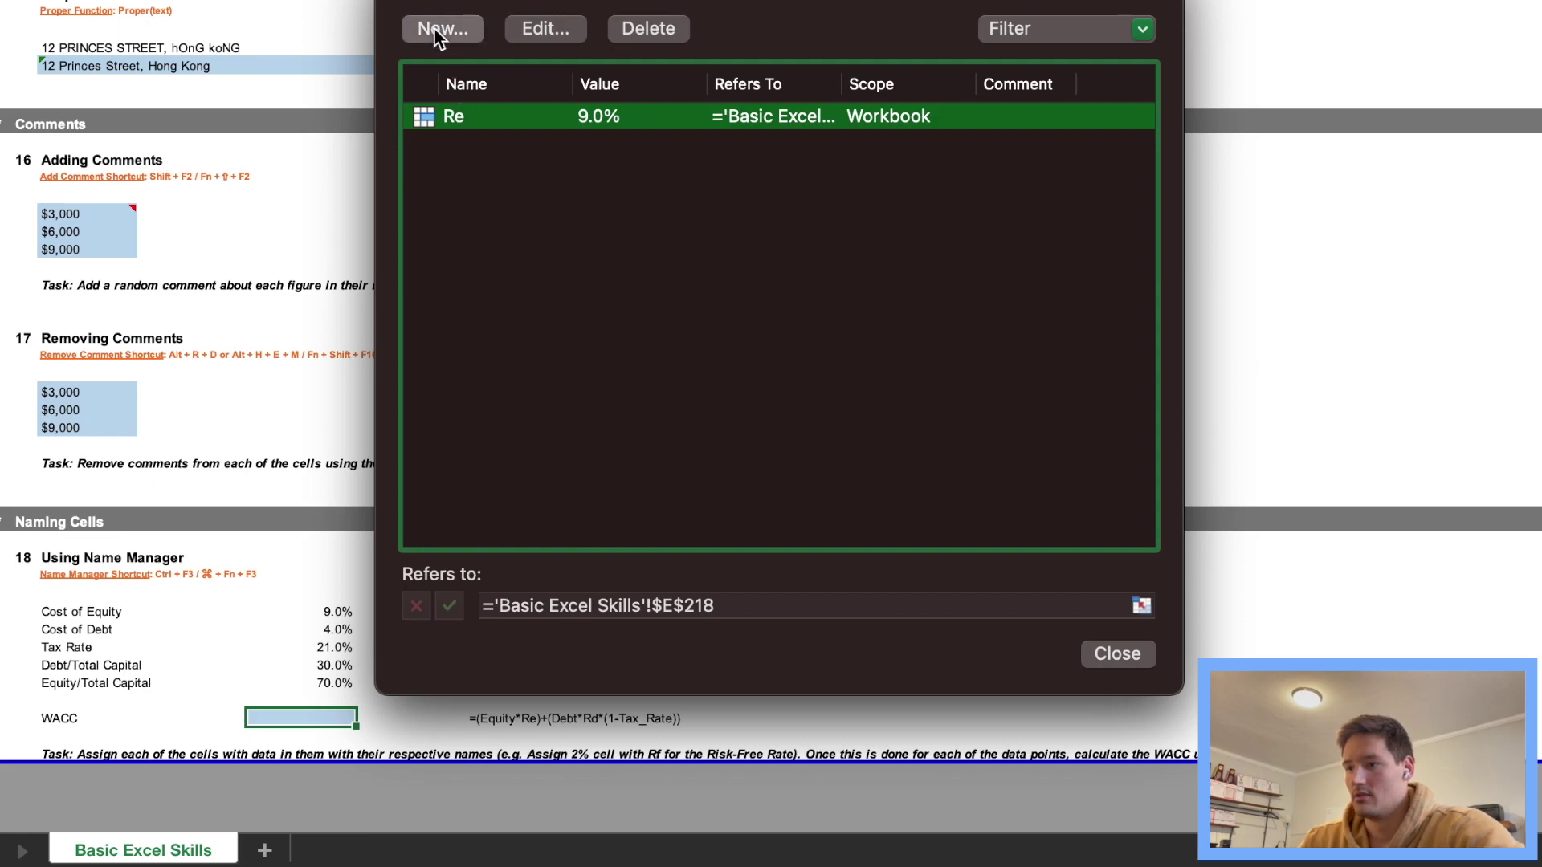
pyautogui.write('Rd')
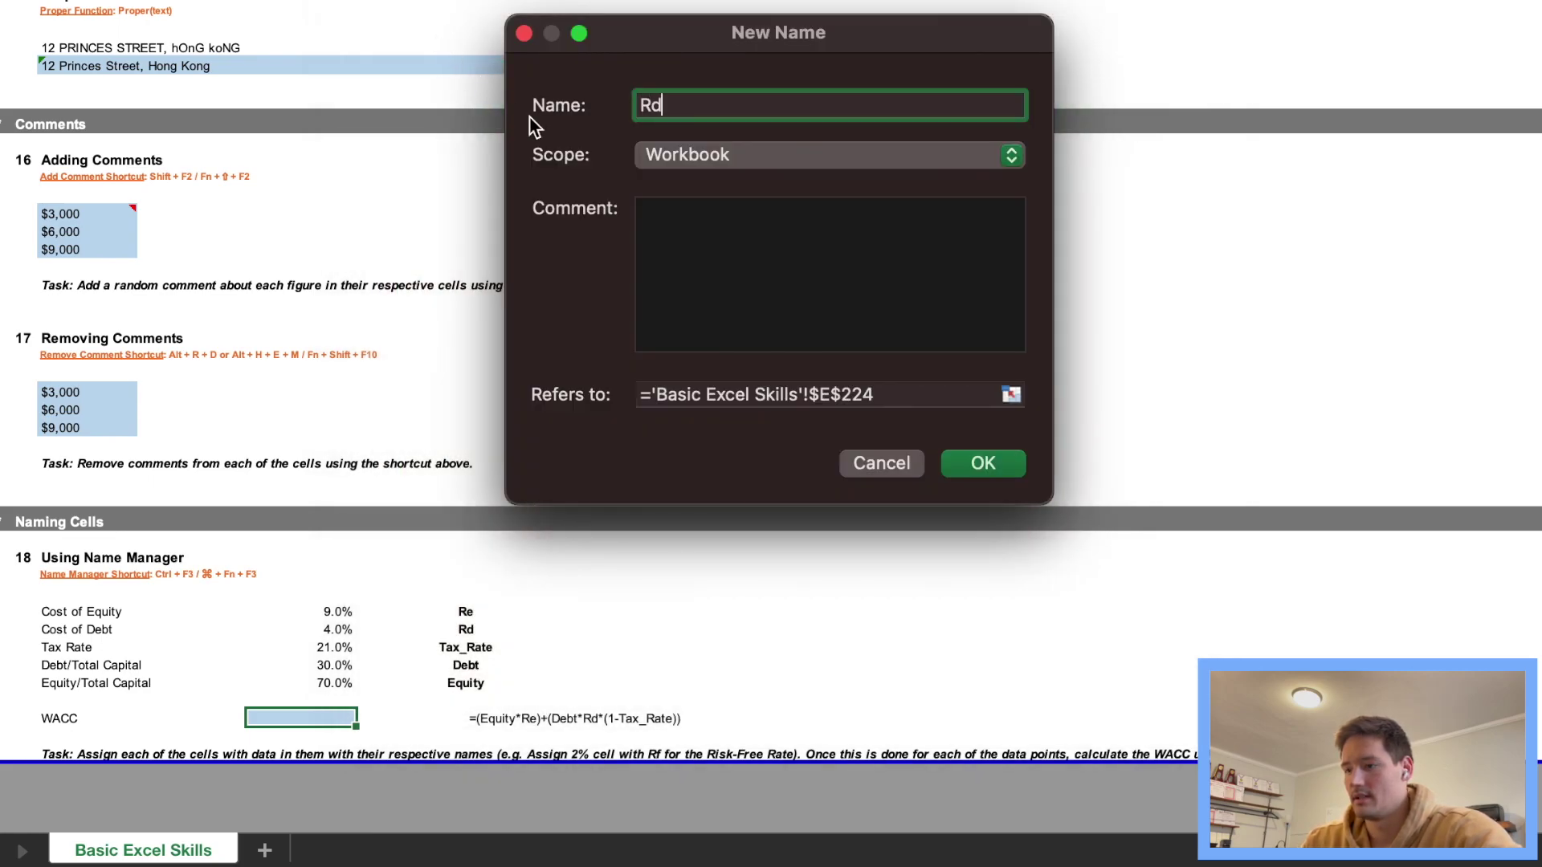
pyautogui.click(894, 390)
pyautogui.press('Up')
pyautogui.press('Up')
pyautogui.press('Up')
pyautogui.press('Up')
pyautogui.press('Up')
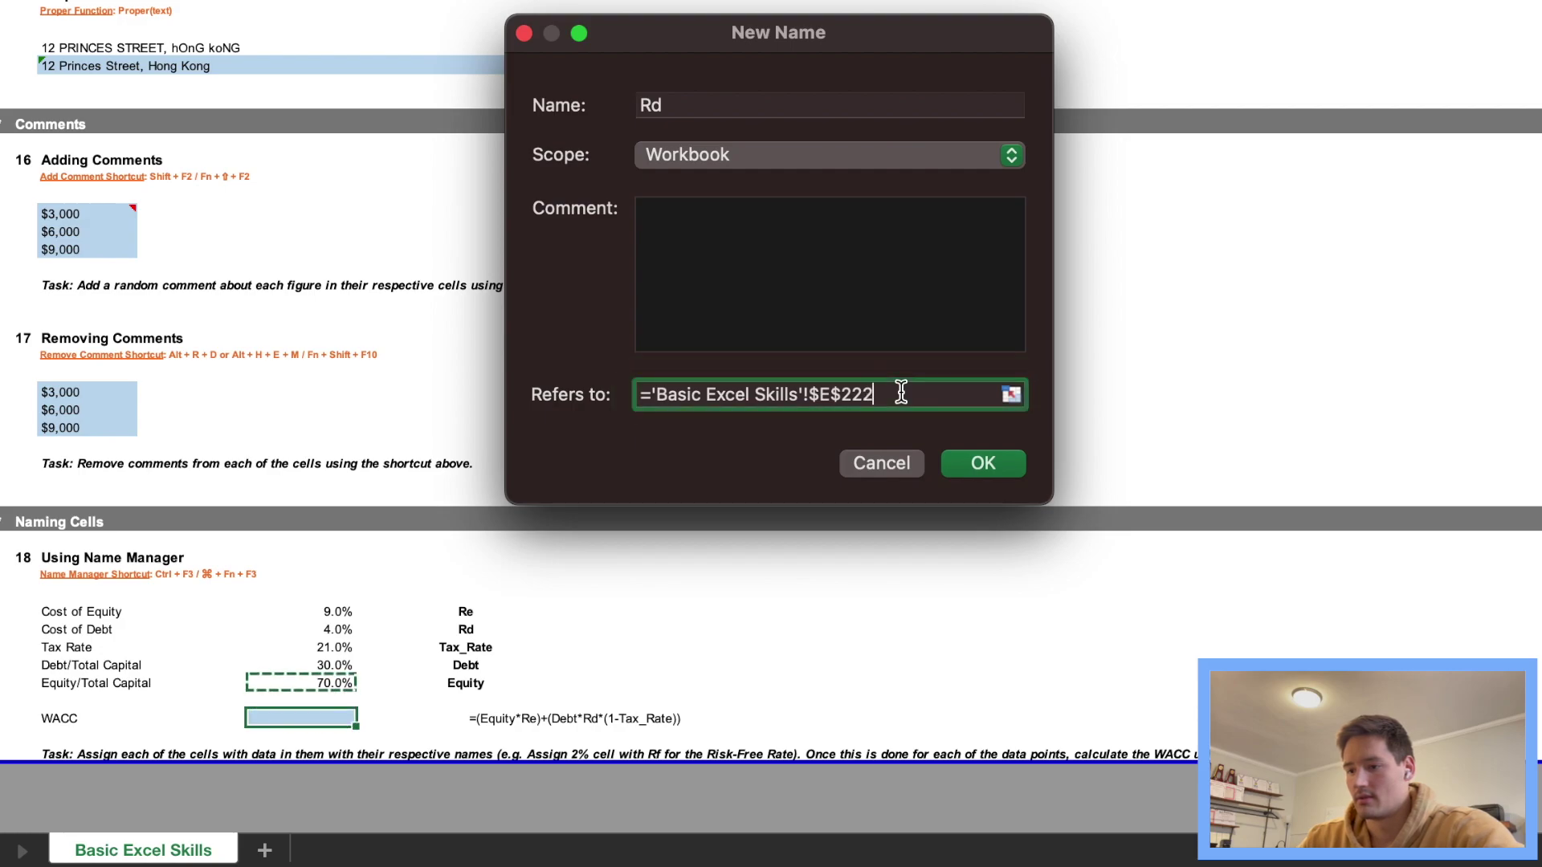
pyautogui.press('Return')
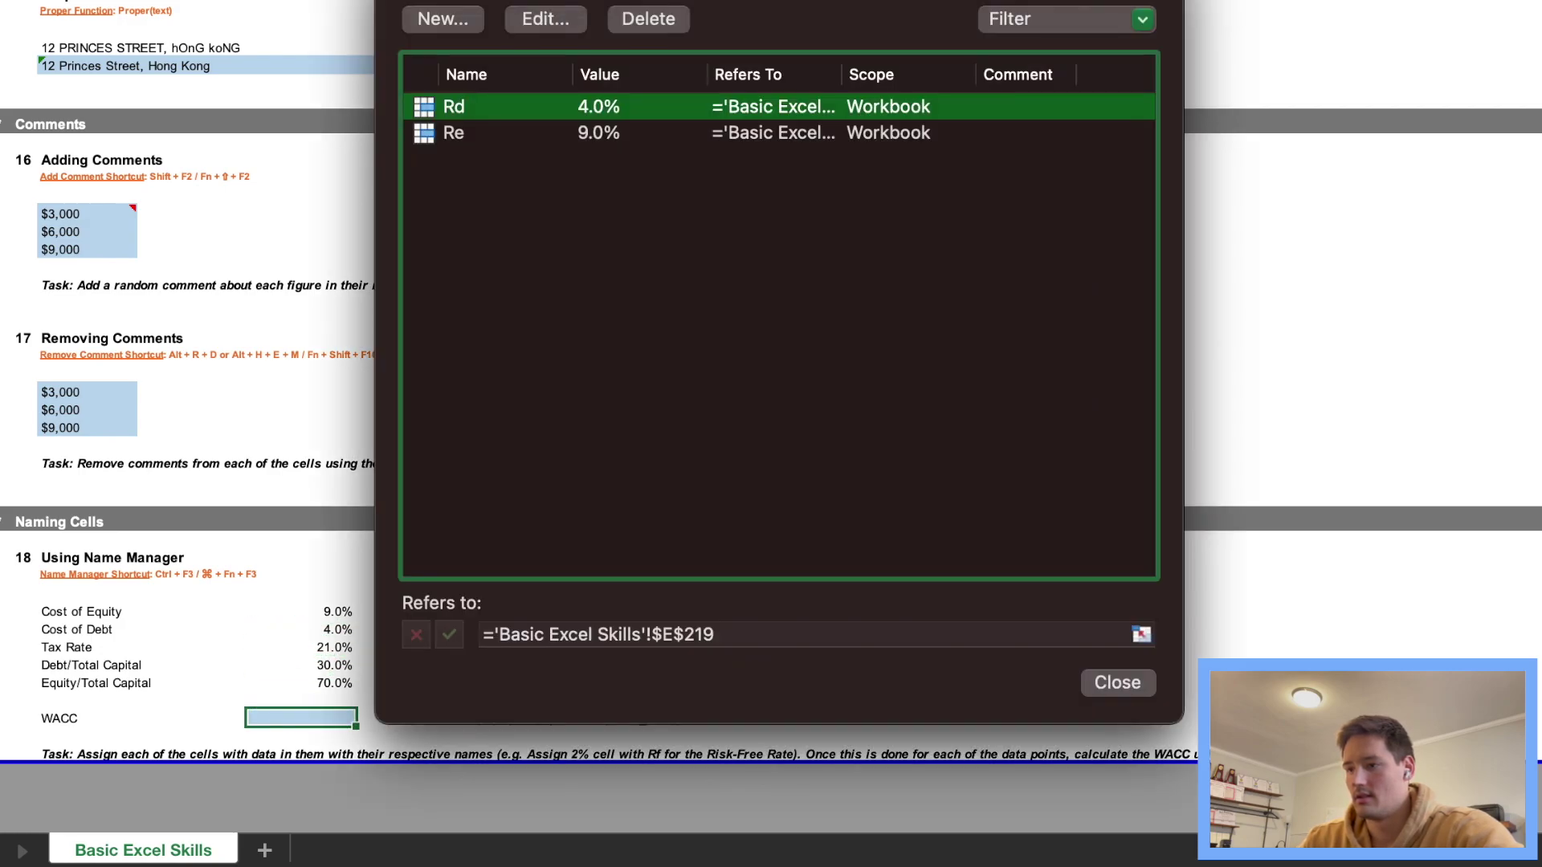
# Step: Name the 21.0% tax rate cell Tax_Rate
pyautogui.click(448, 24)
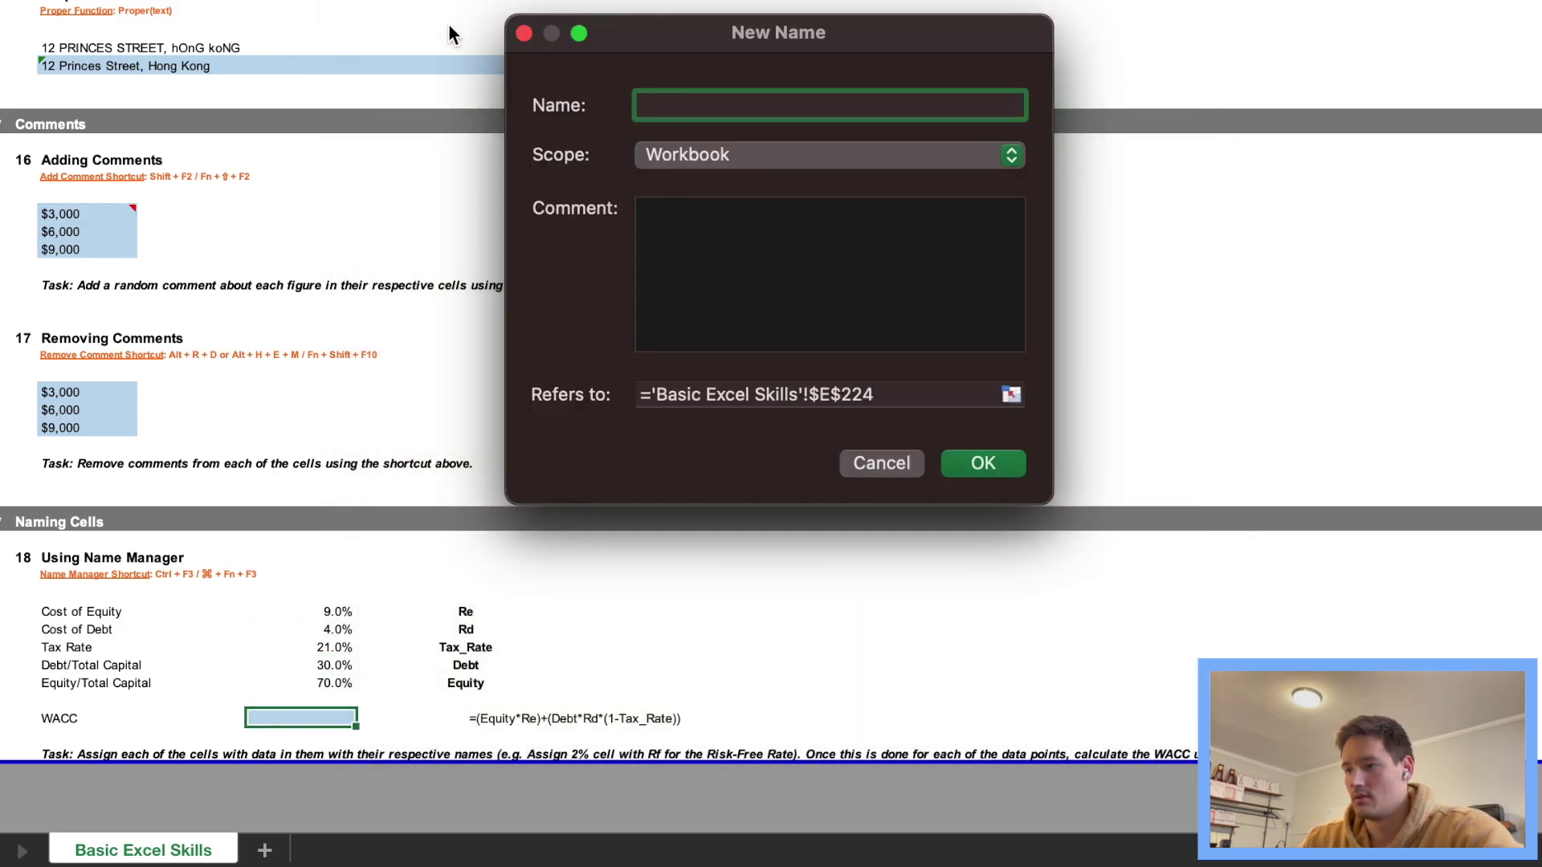
pyautogui.write('Ta')
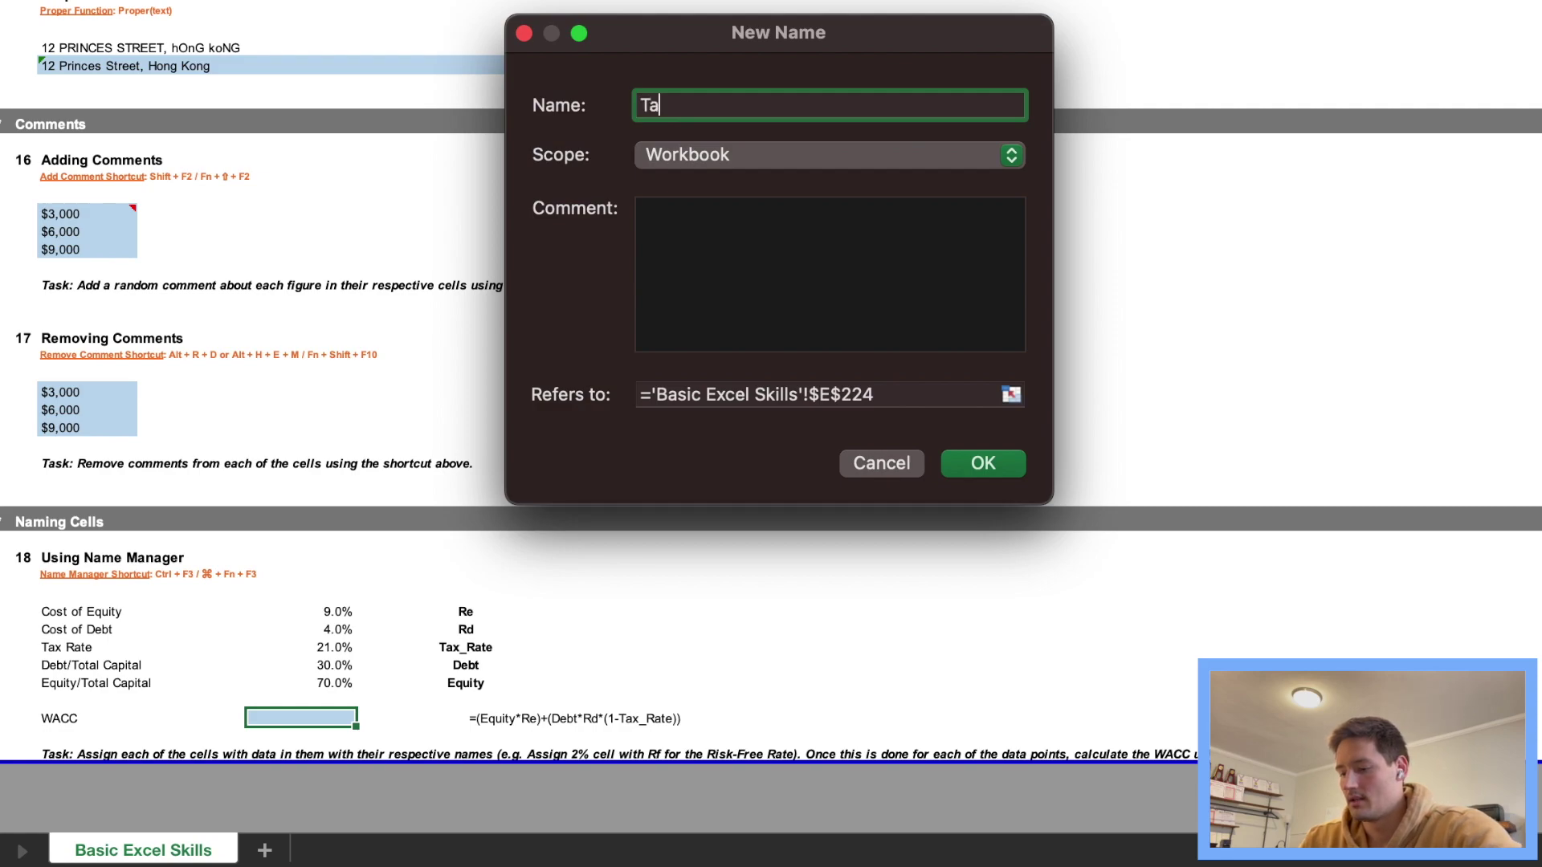
pyautogui.write('x_rate')
pyautogui.press('BackSpace')
pyautogui.press('BackSpace')
pyautogui.press('BackSpace')
pyautogui.press('BackSpace')
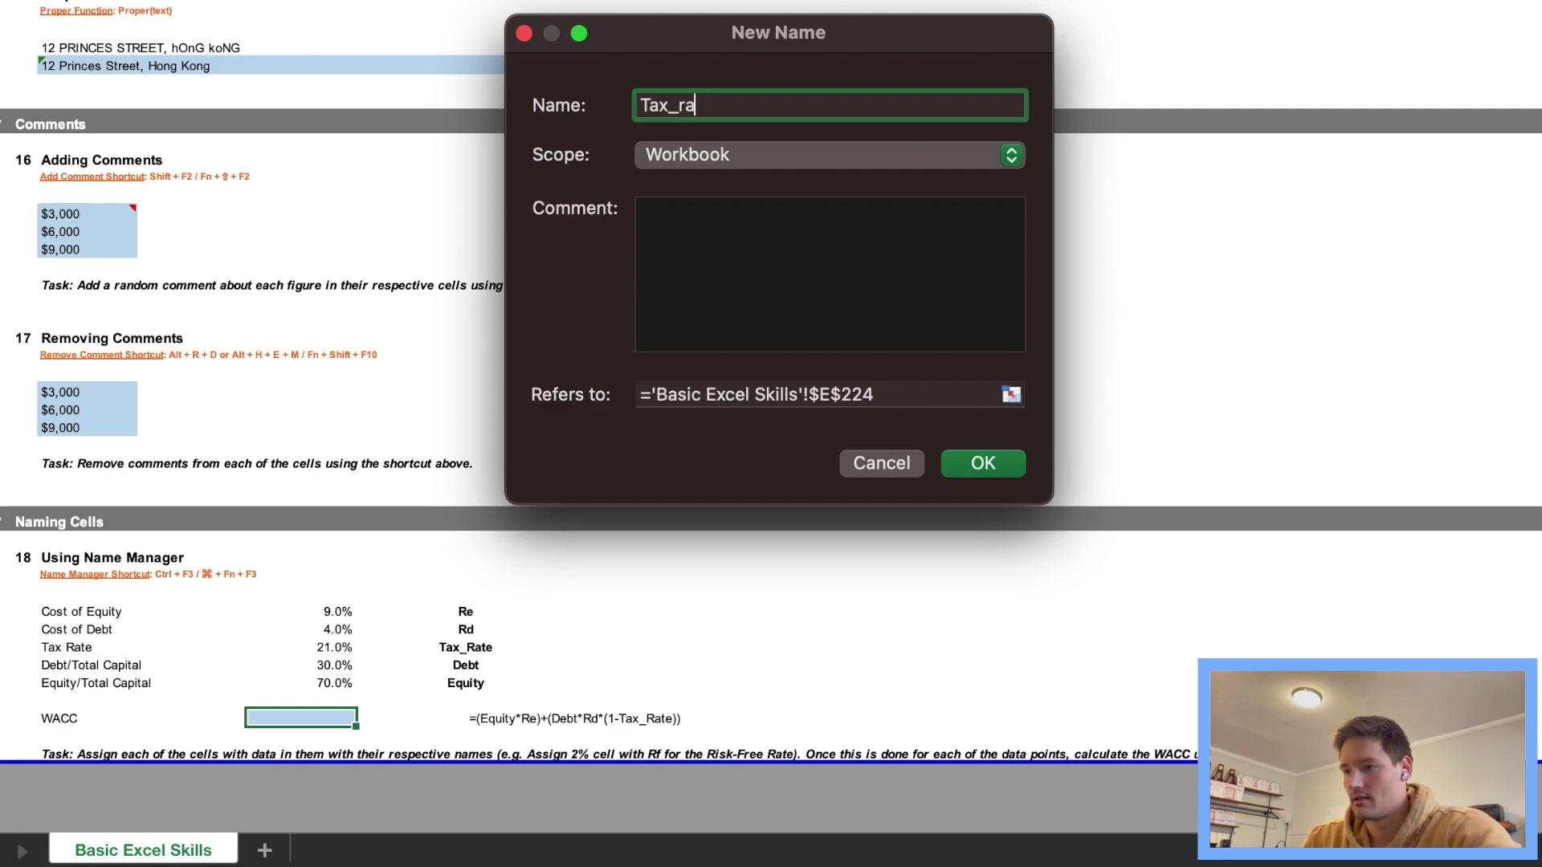
pyautogui.write('Rate')
pyautogui.click(894, 395)
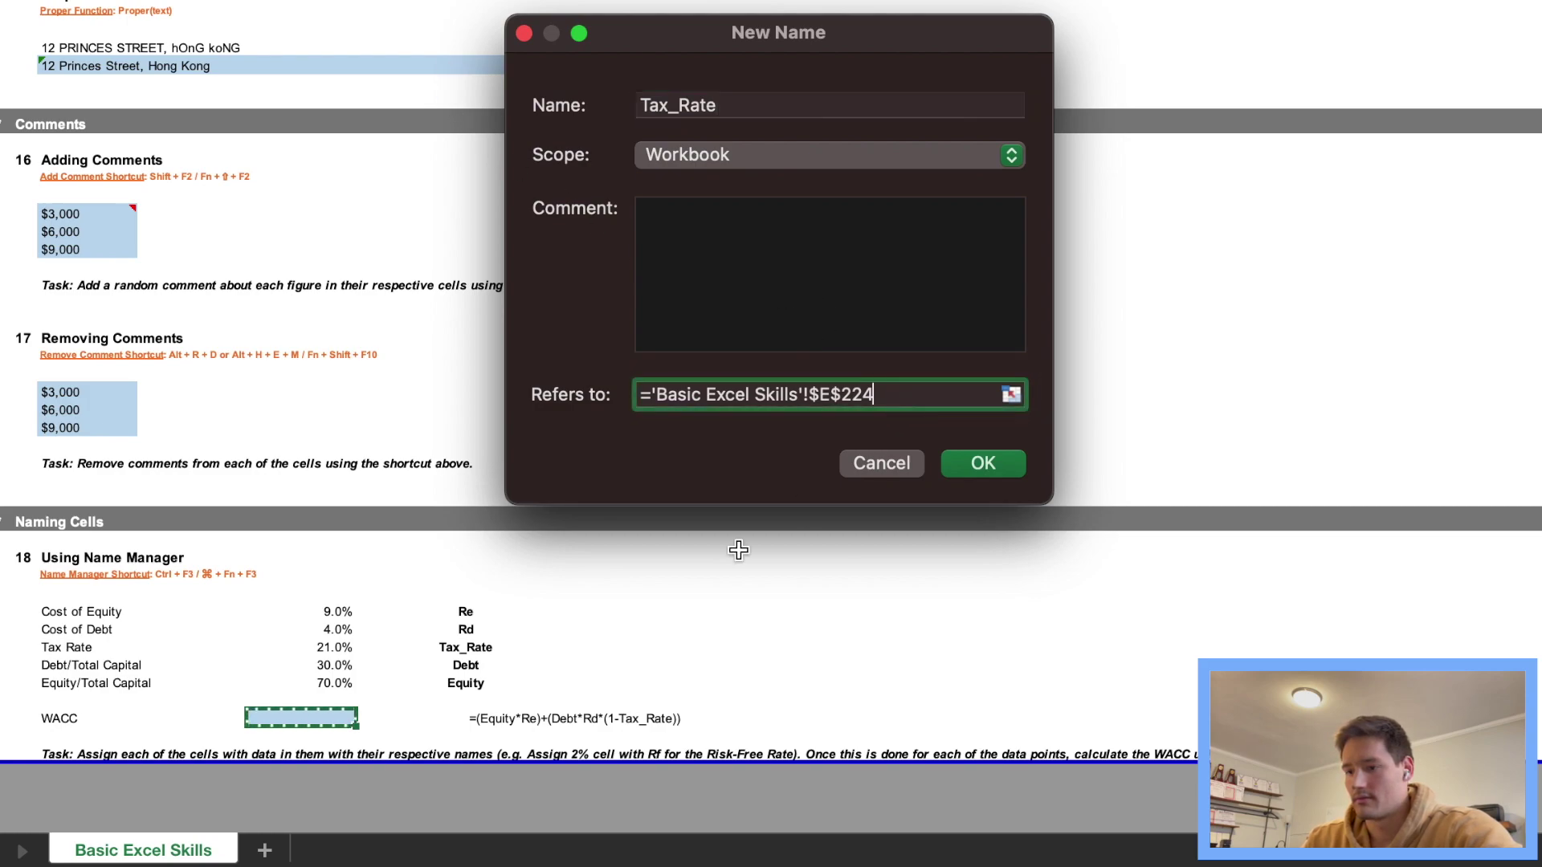
pyautogui.press('Up')
pyautogui.press('Up')
pyautogui.press('Up')
pyautogui.press('Up')
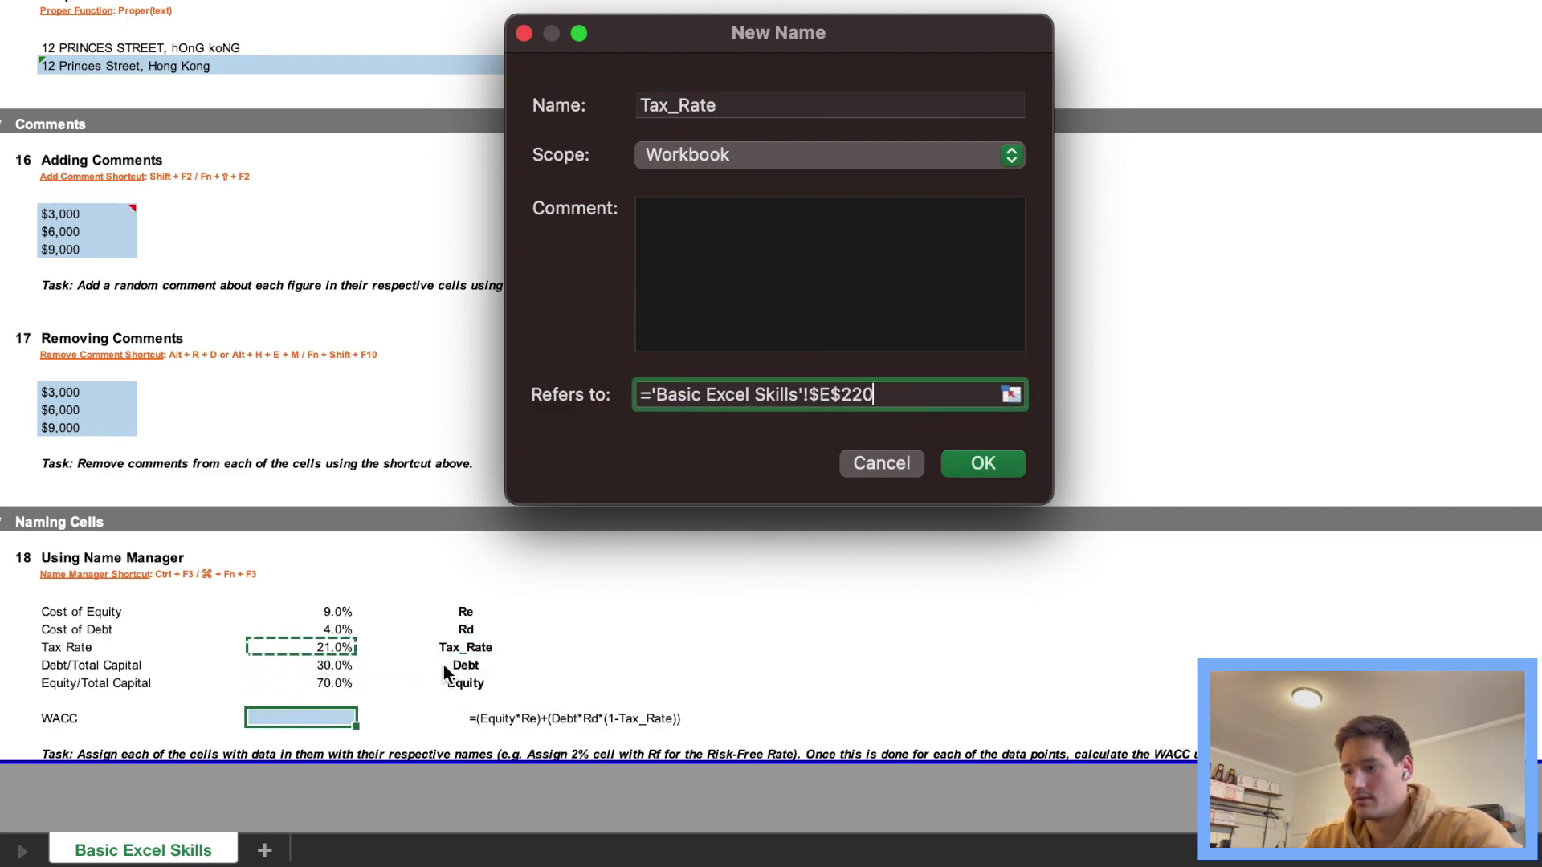
pyautogui.press('Return')
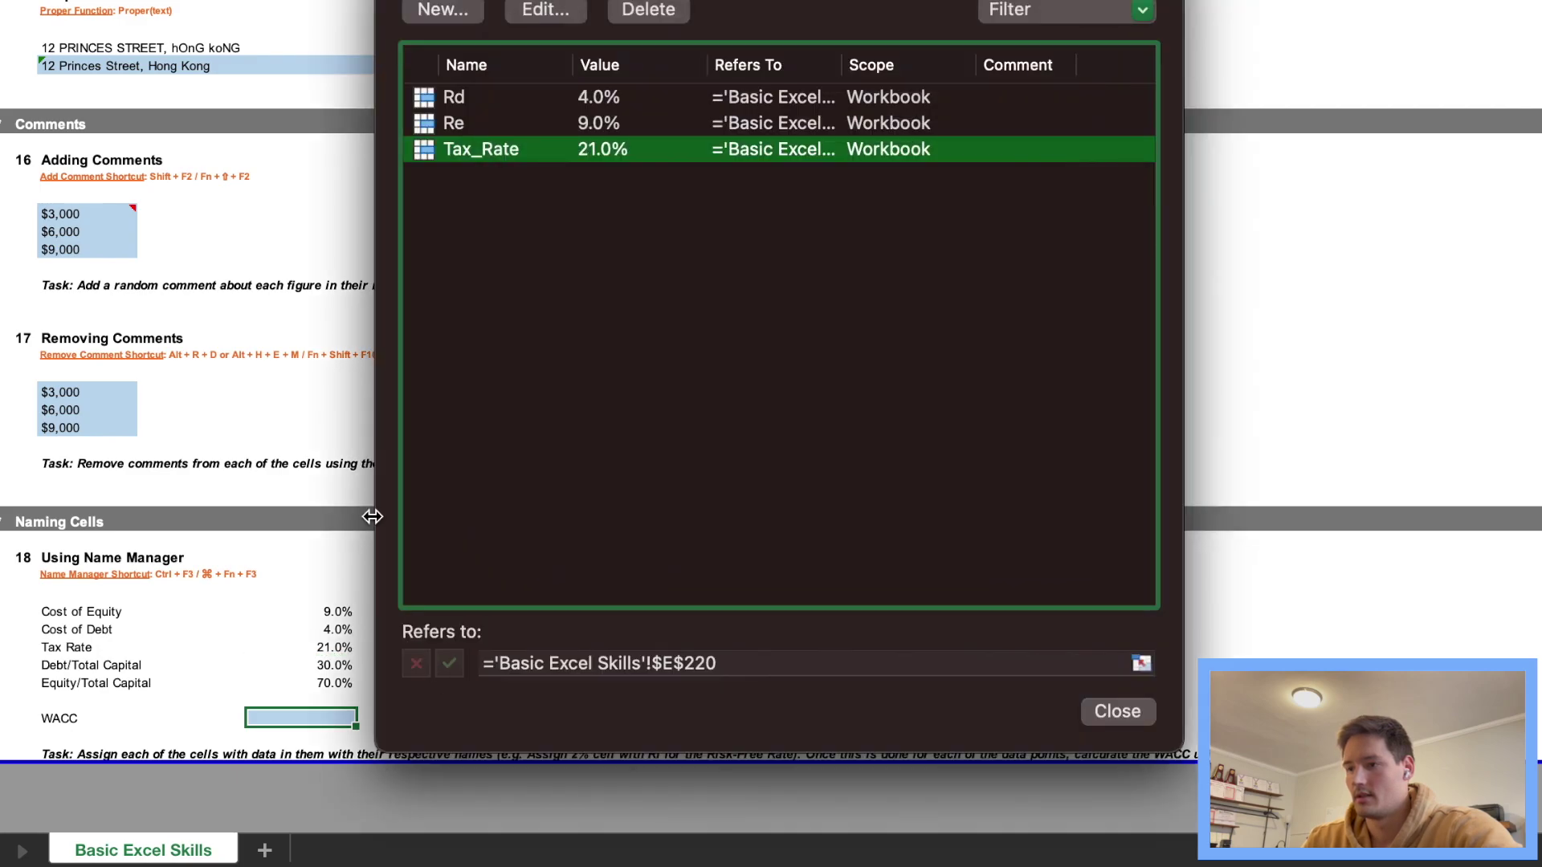
# Step: Name the 30.0% Debt/Total Capital cell Debt
pyautogui.click(445, 9)
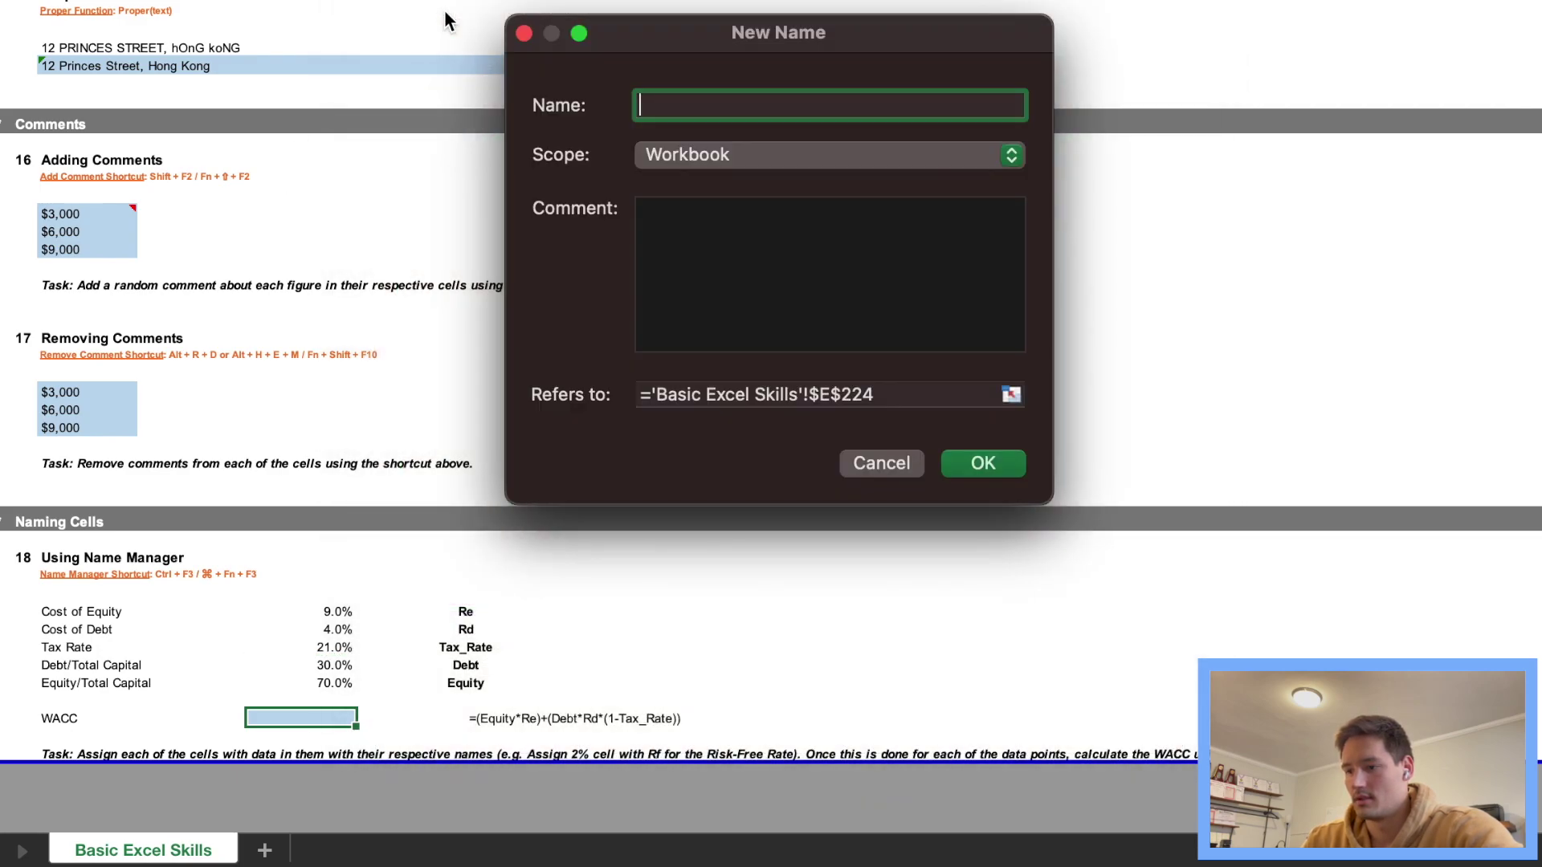
pyautogui.write('Debt')
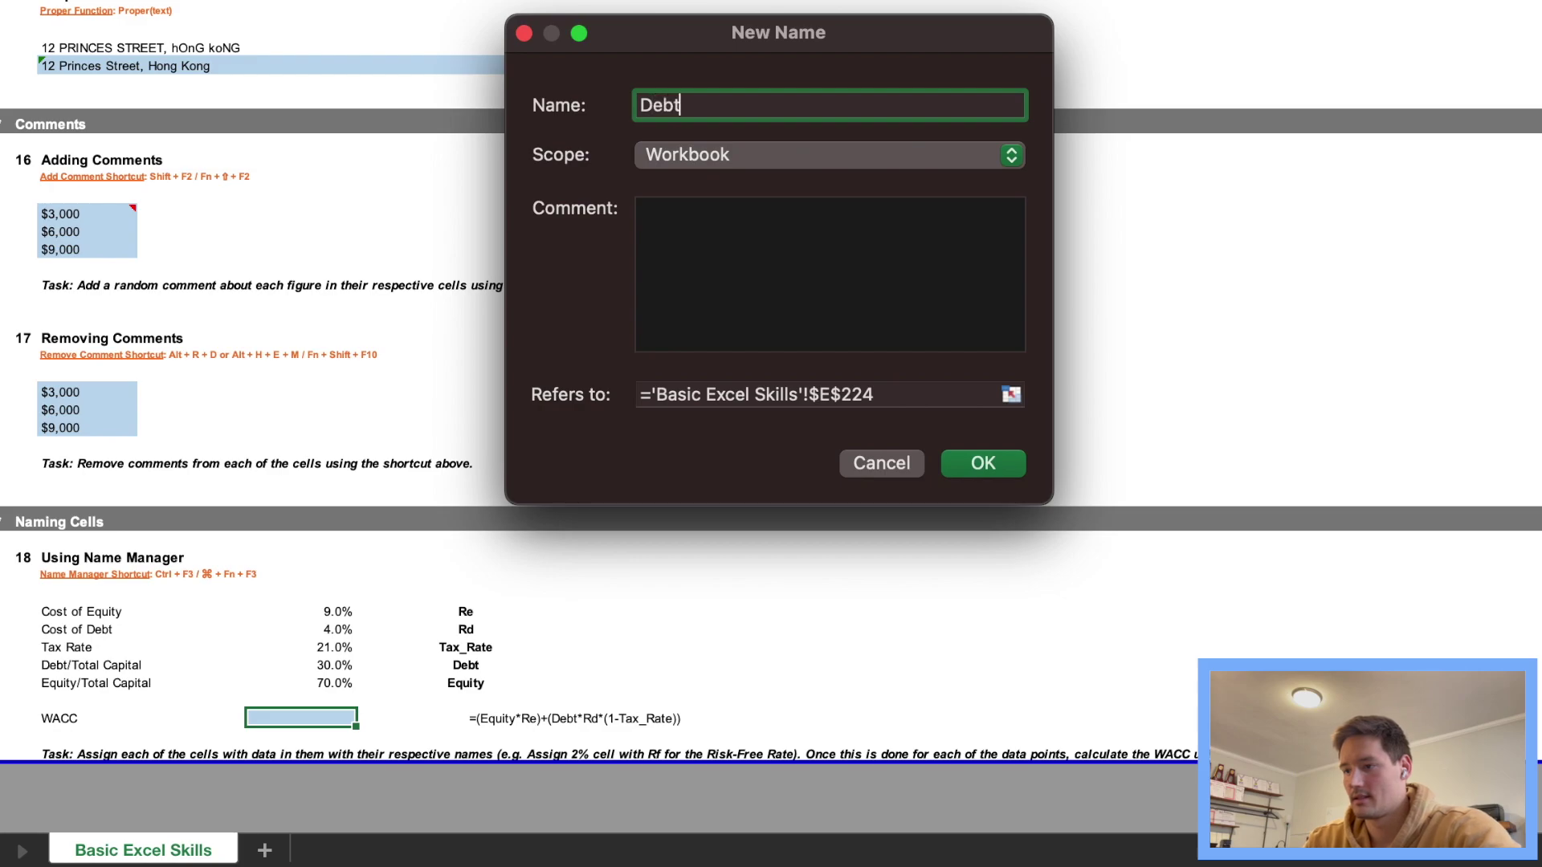
pyautogui.press('Tab')
pyautogui.press('Tab')
pyautogui.click(301, 665)
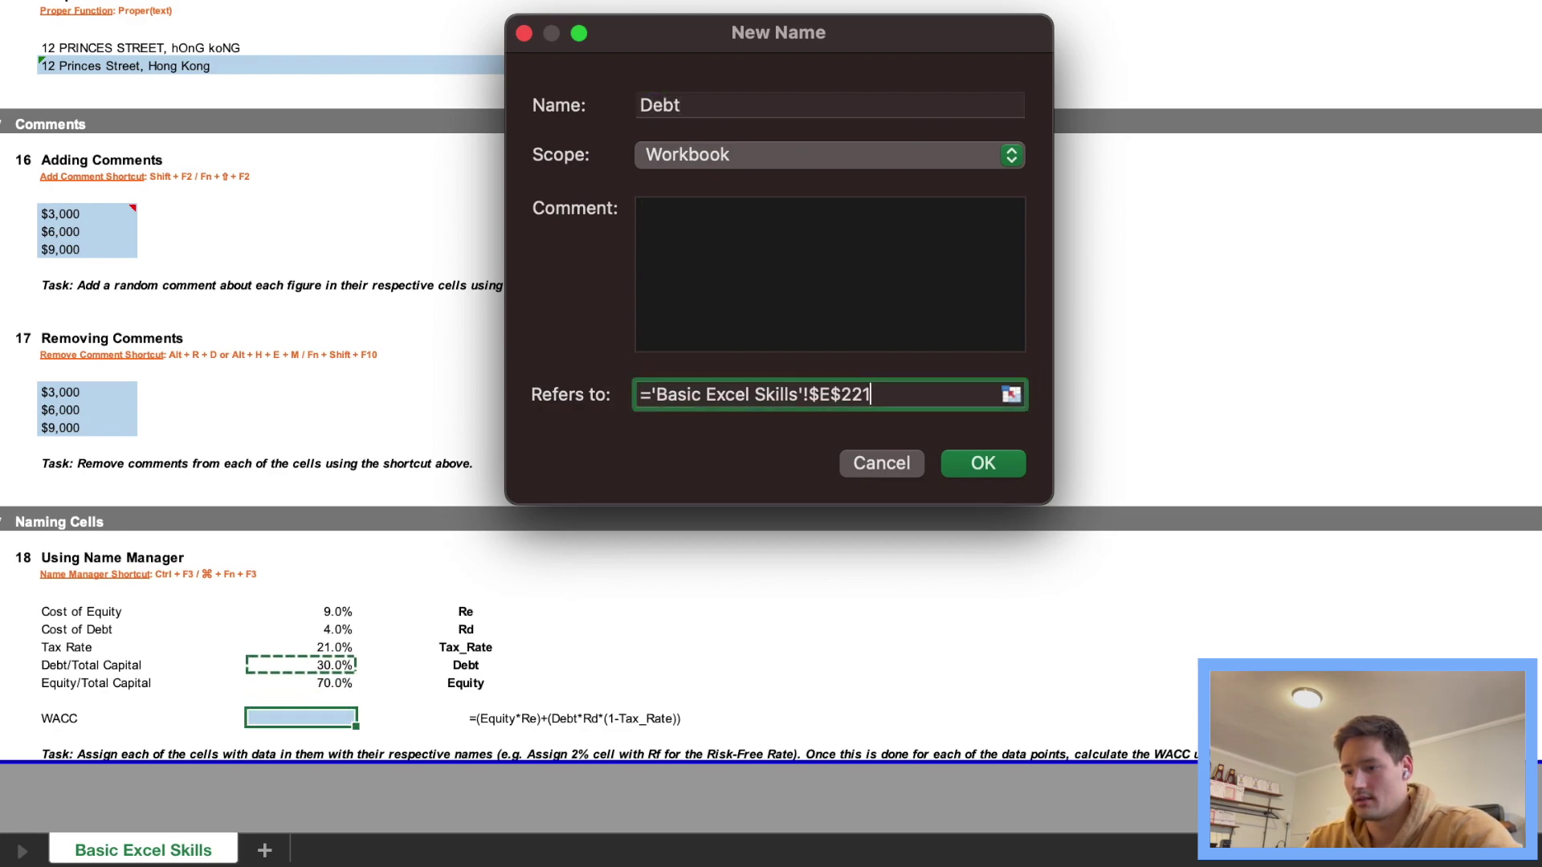
pyautogui.press('Return')
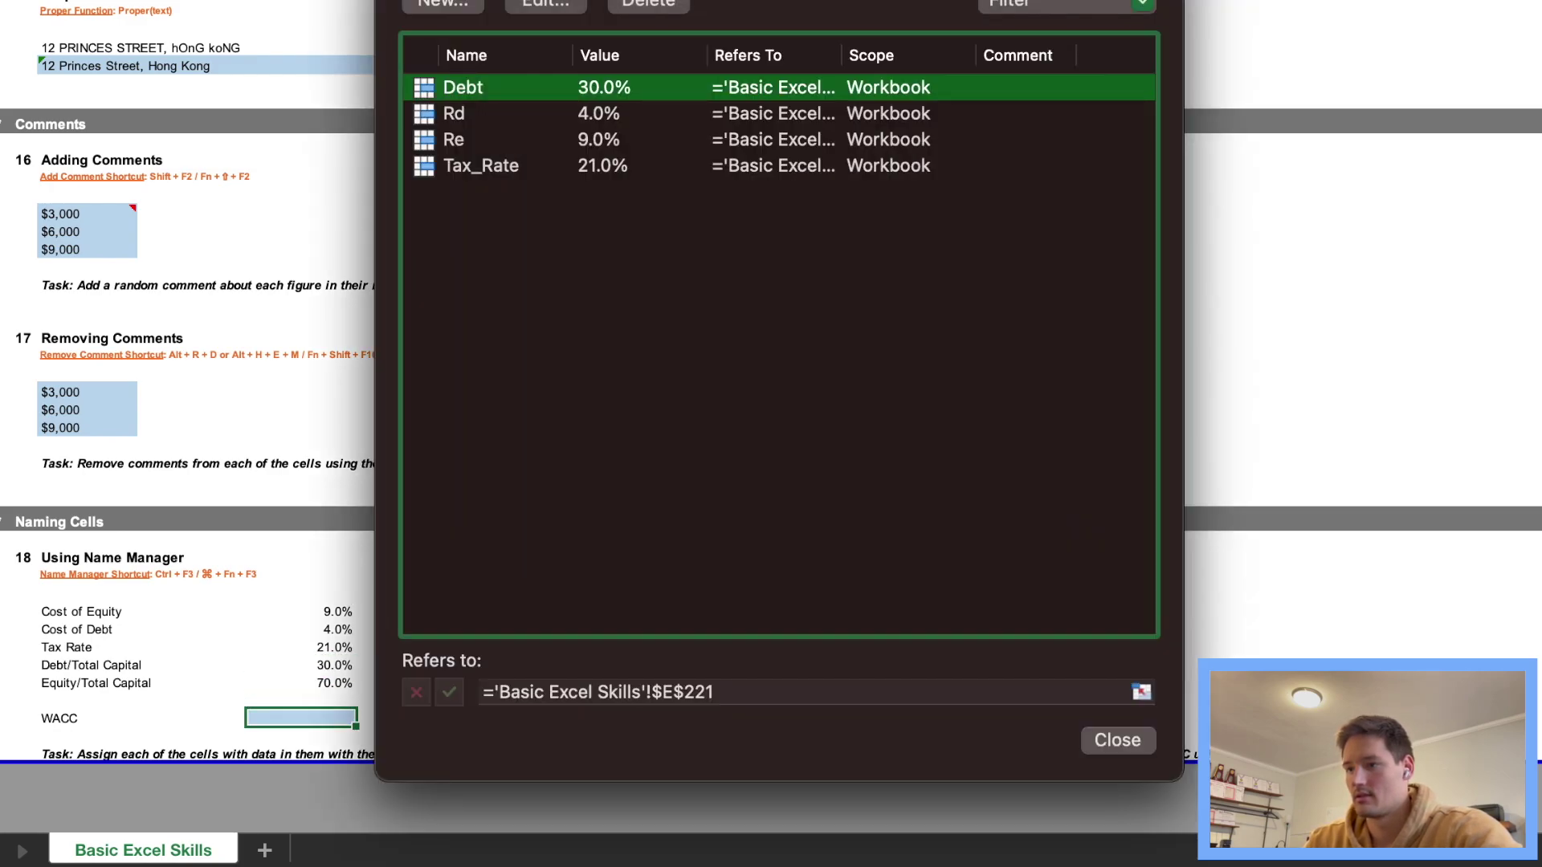
# Step: Name the 70.0% Equity/Total Capital cell Equity
pyautogui.click(441, 4)
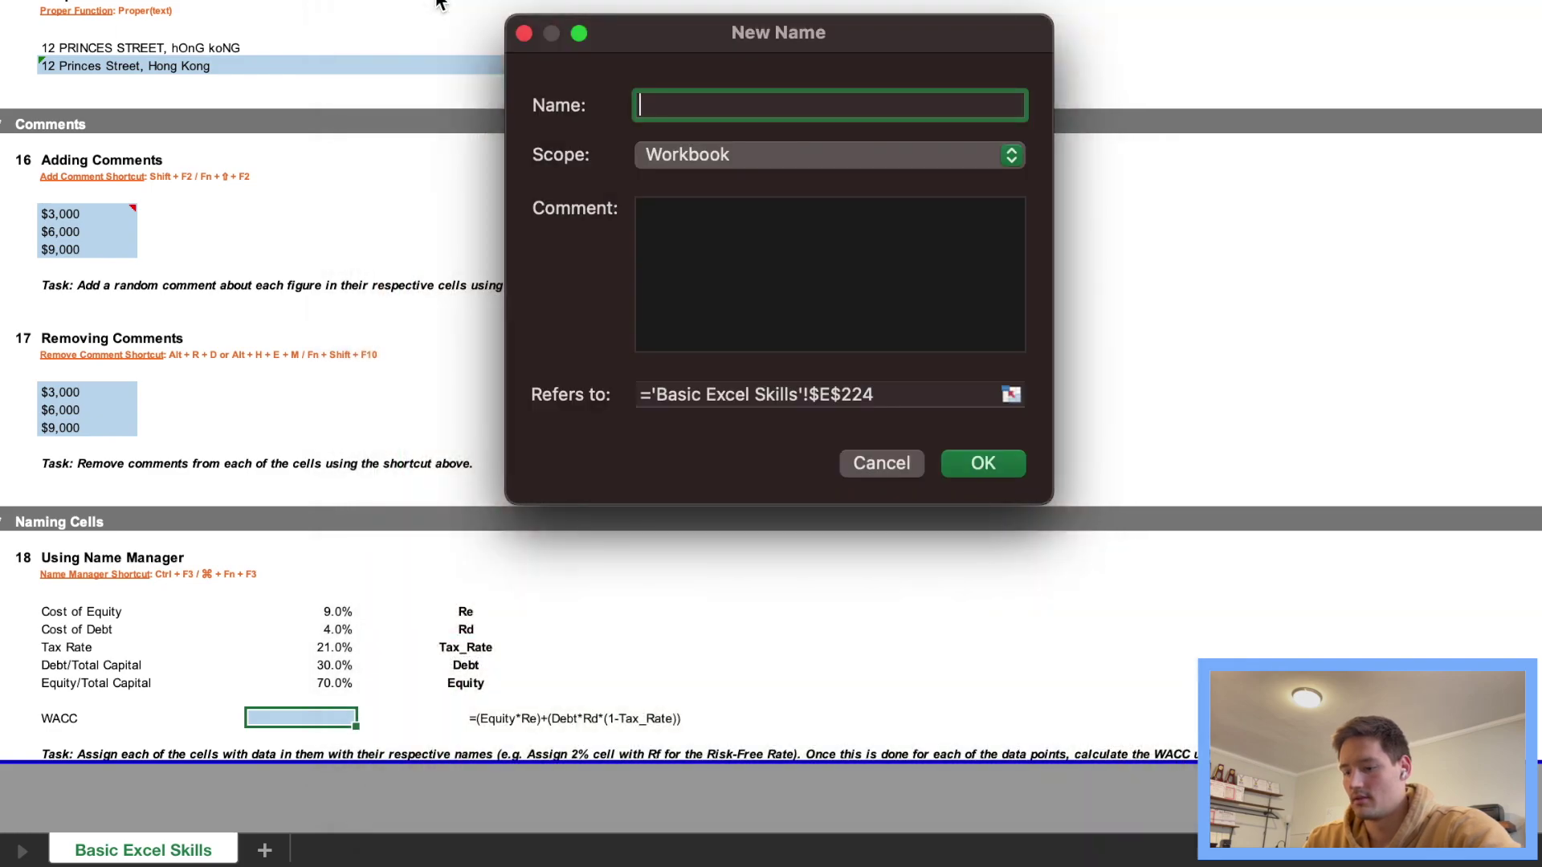
pyautogui.write('Equity')
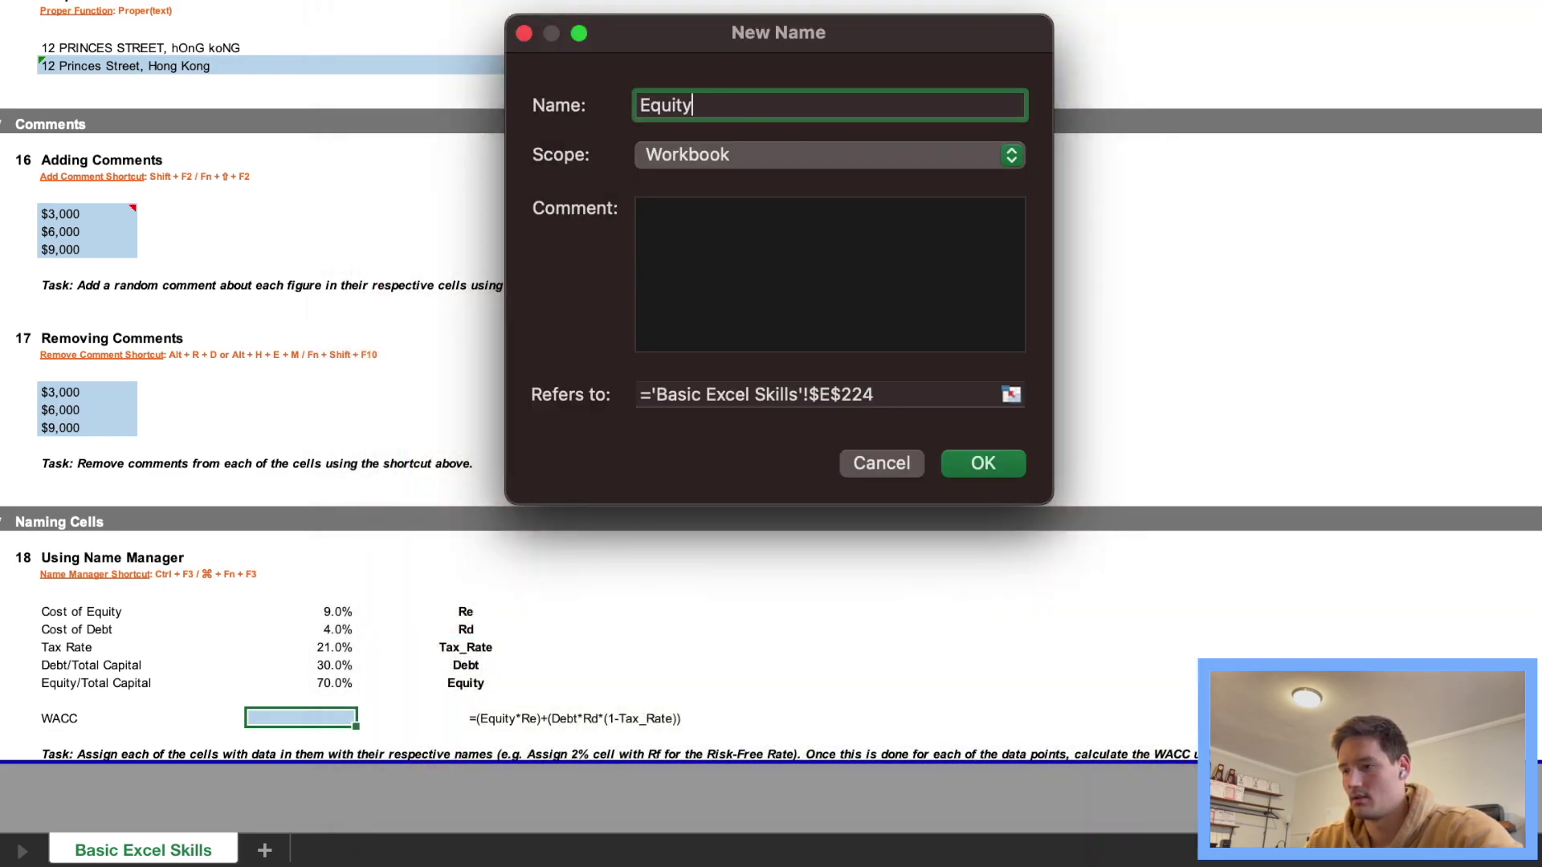
pyautogui.click(803, 394)
pyautogui.click(301, 683)
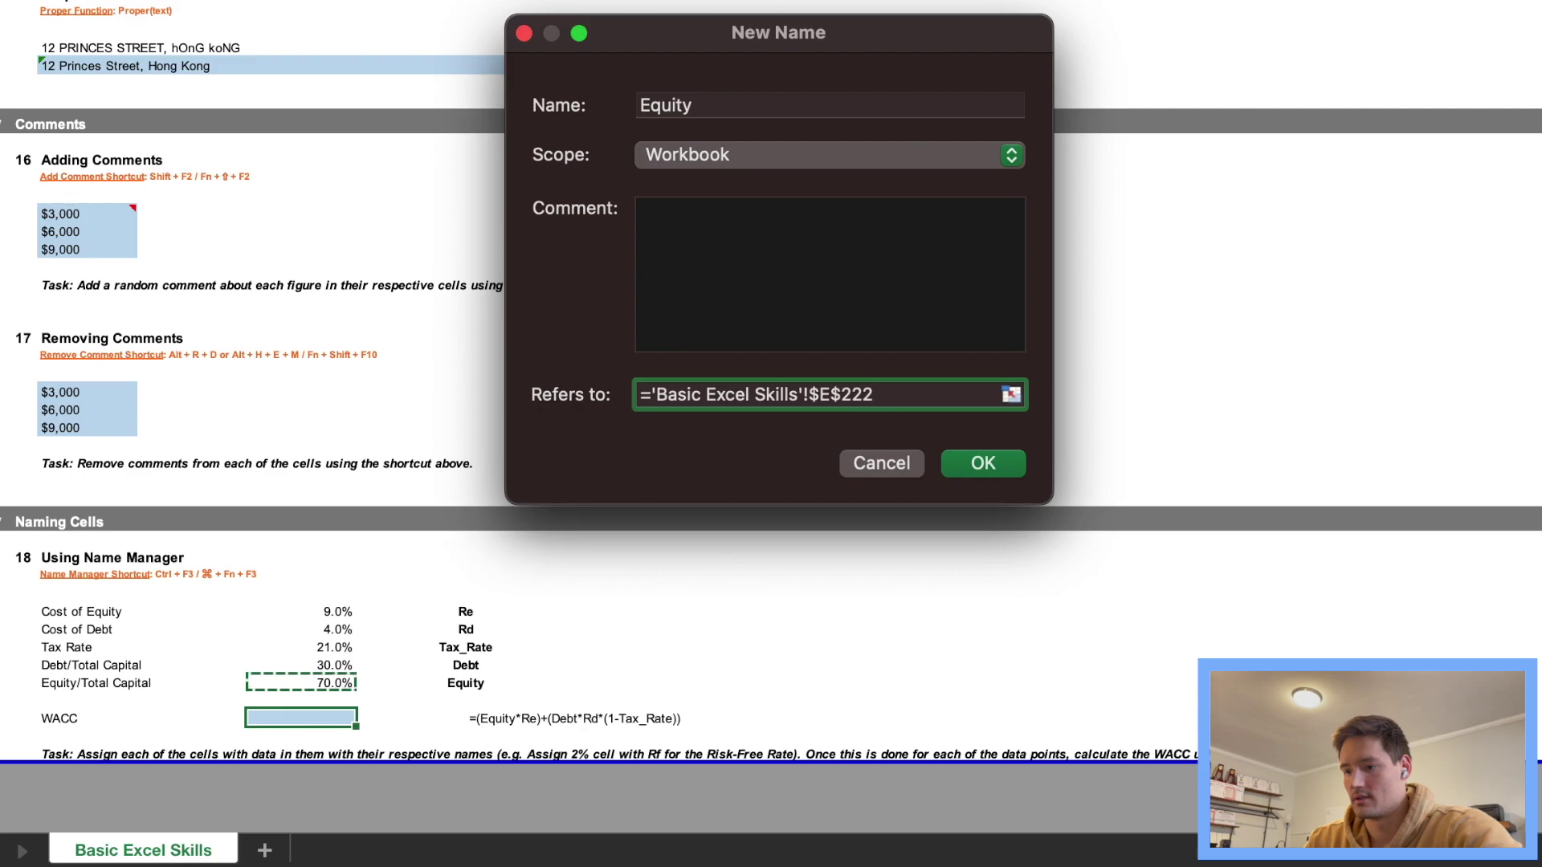
pyautogui.press('Return')
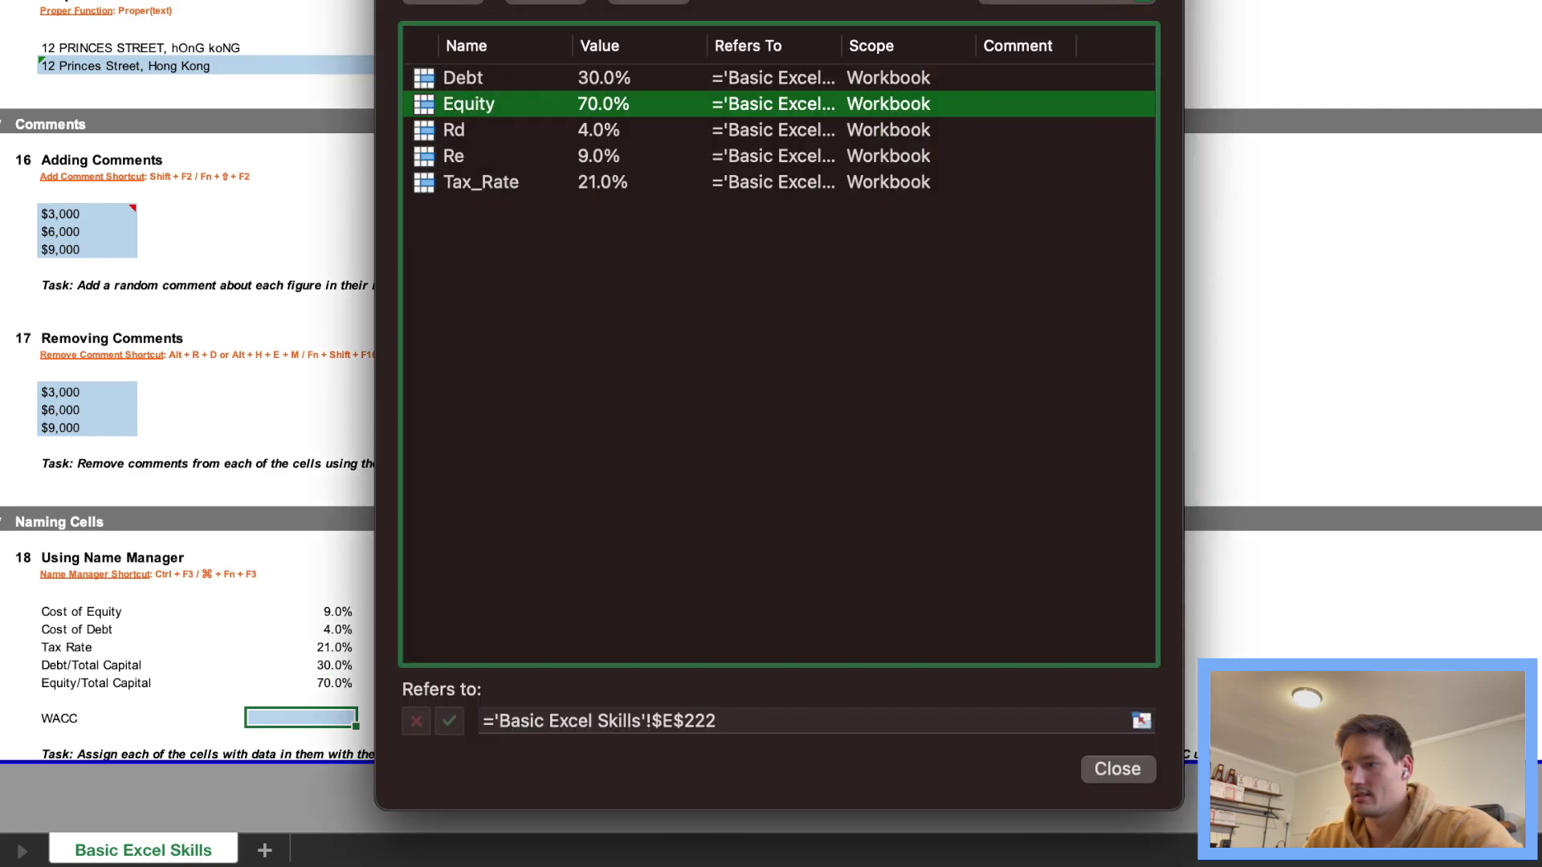
# Step: Check which cell each defined name refers to, then close the Name Manager
pyautogui.press('Down')
pyautogui.press('Down')
pyautogui.press('Down')
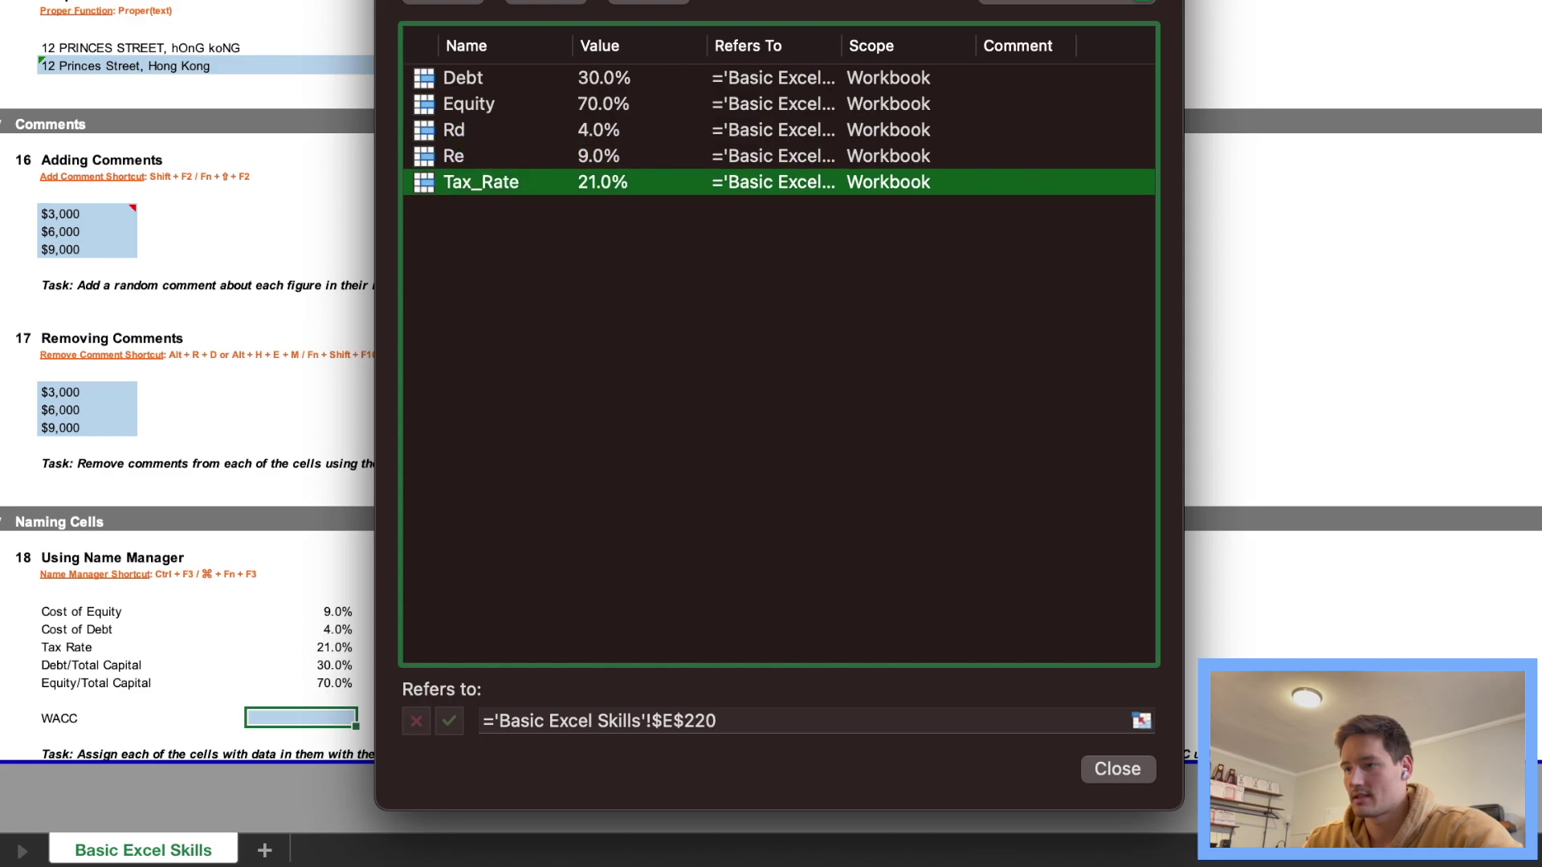
pyautogui.press('Up')
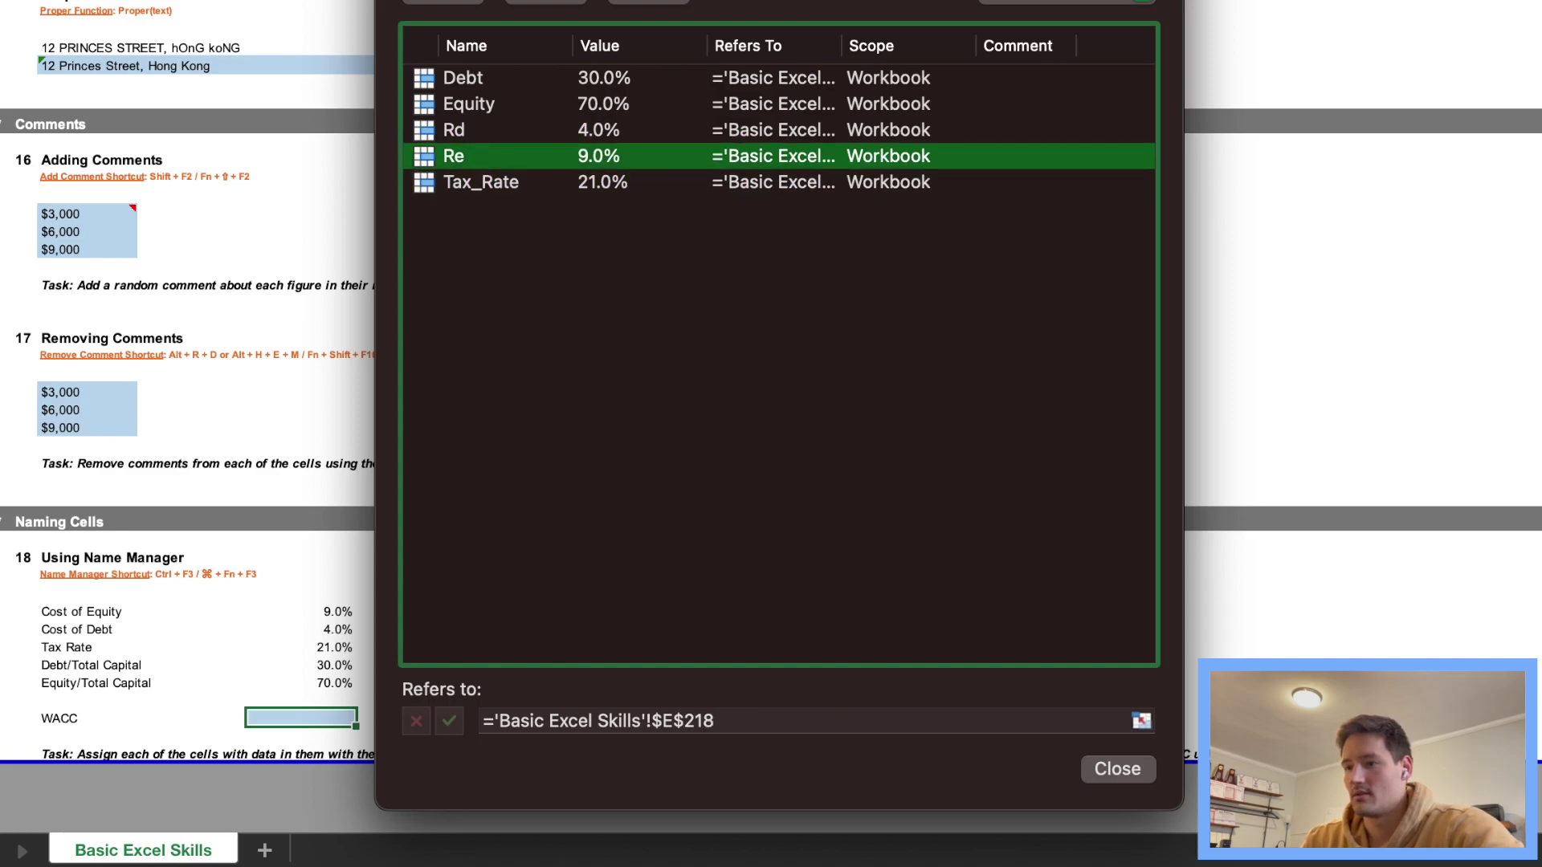
pyautogui.press('Up')
pyautogui.press('Up')
pyautogui.press('Up')
pyautogui.press('Escape')
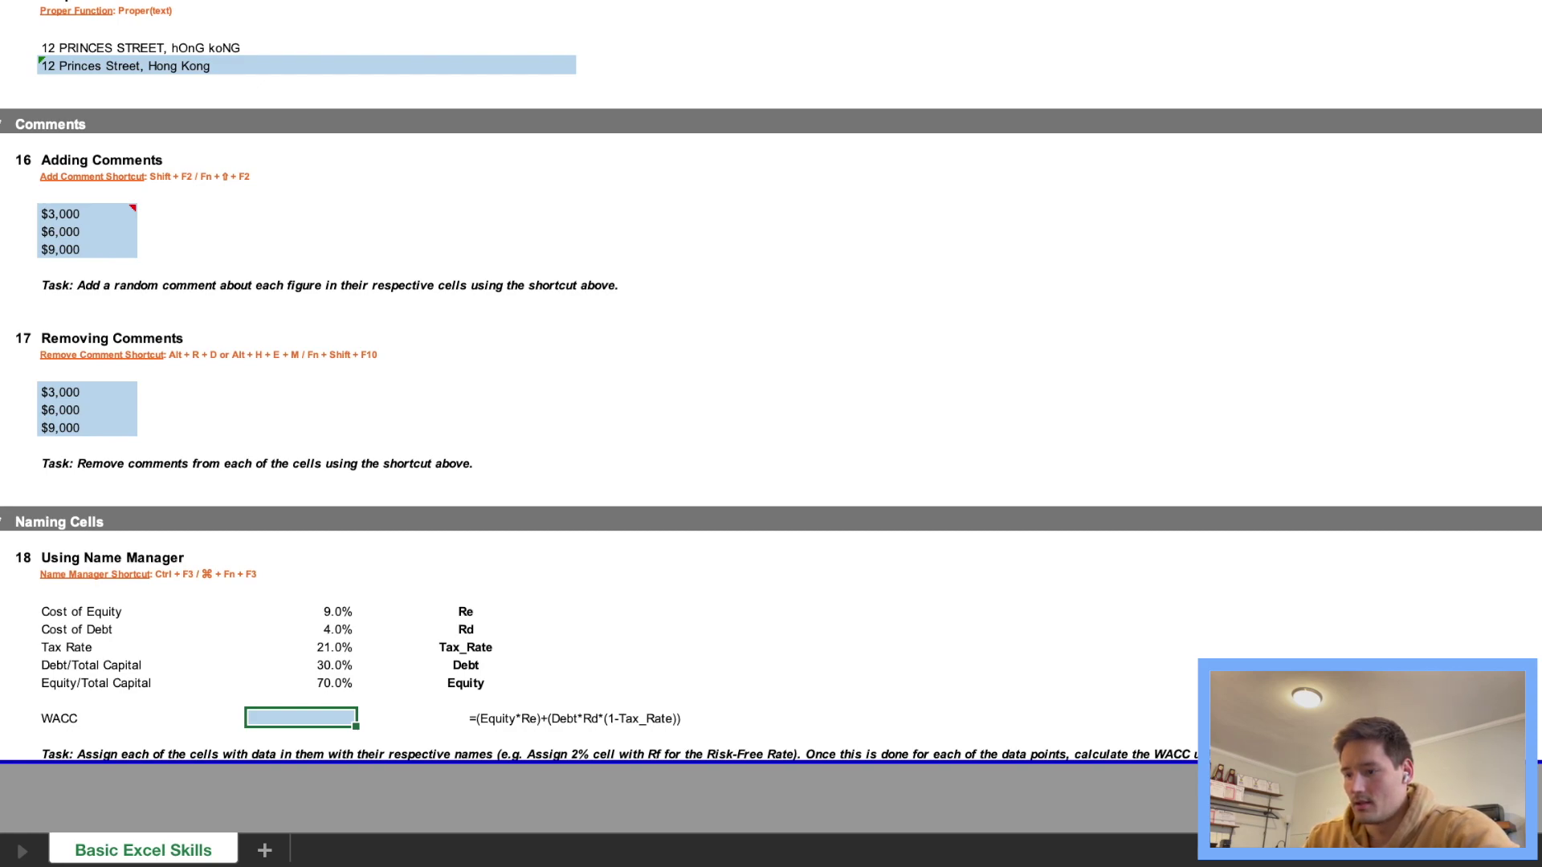
# Step: Enter =(Equity*Re)+(Debt*Rd*(1-Tax_Rate)) in the WACC cell, accepting the suggested correction, so it shows 7.2%
pyautogui.click(519, 718)
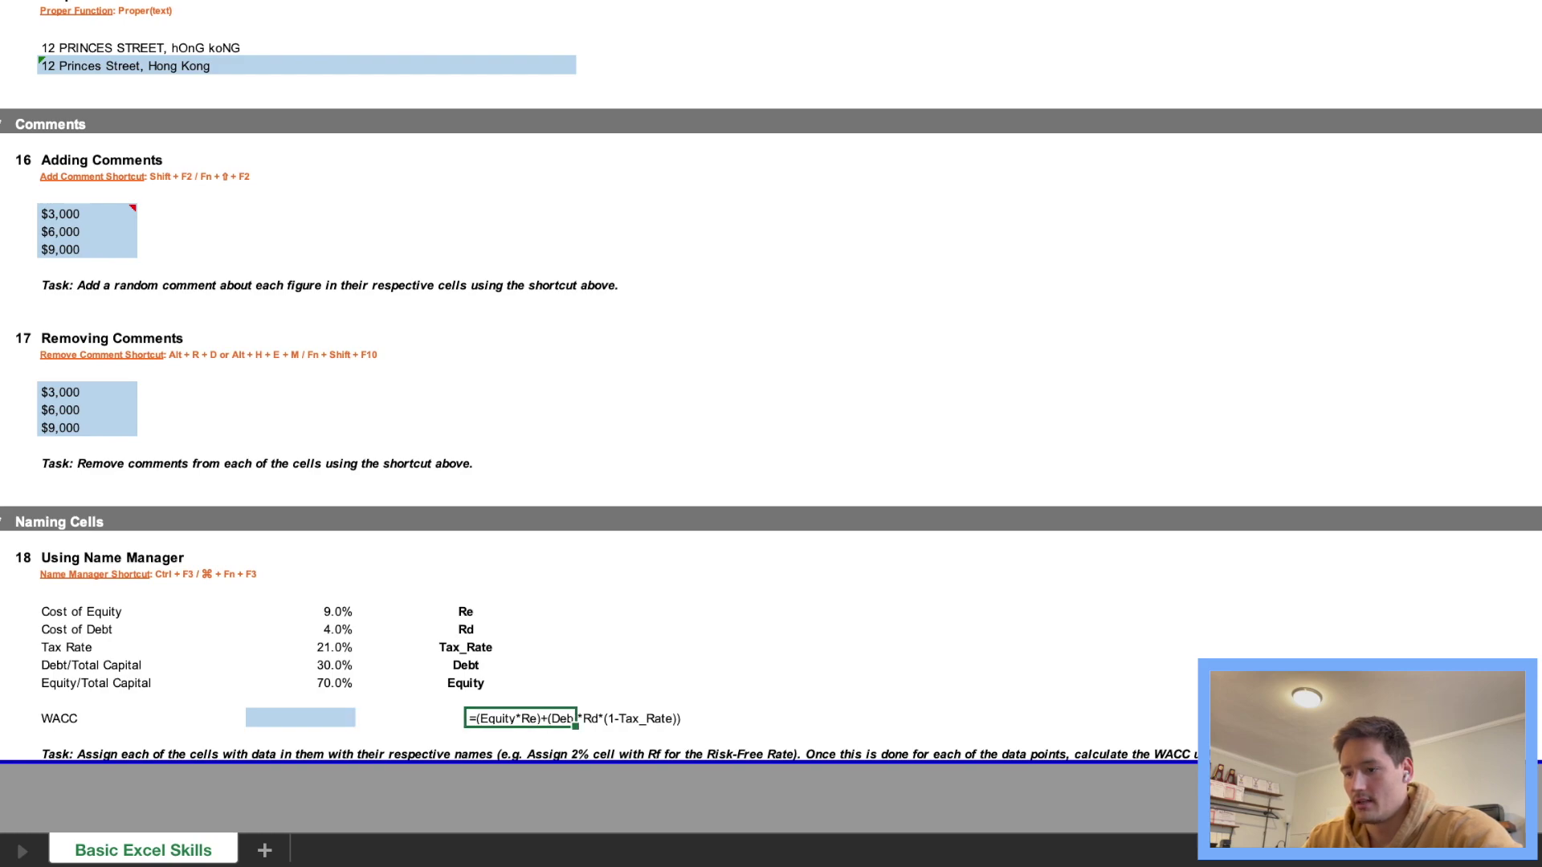
pyautogui.press('super+c')
pyautogui.click(300, 718)
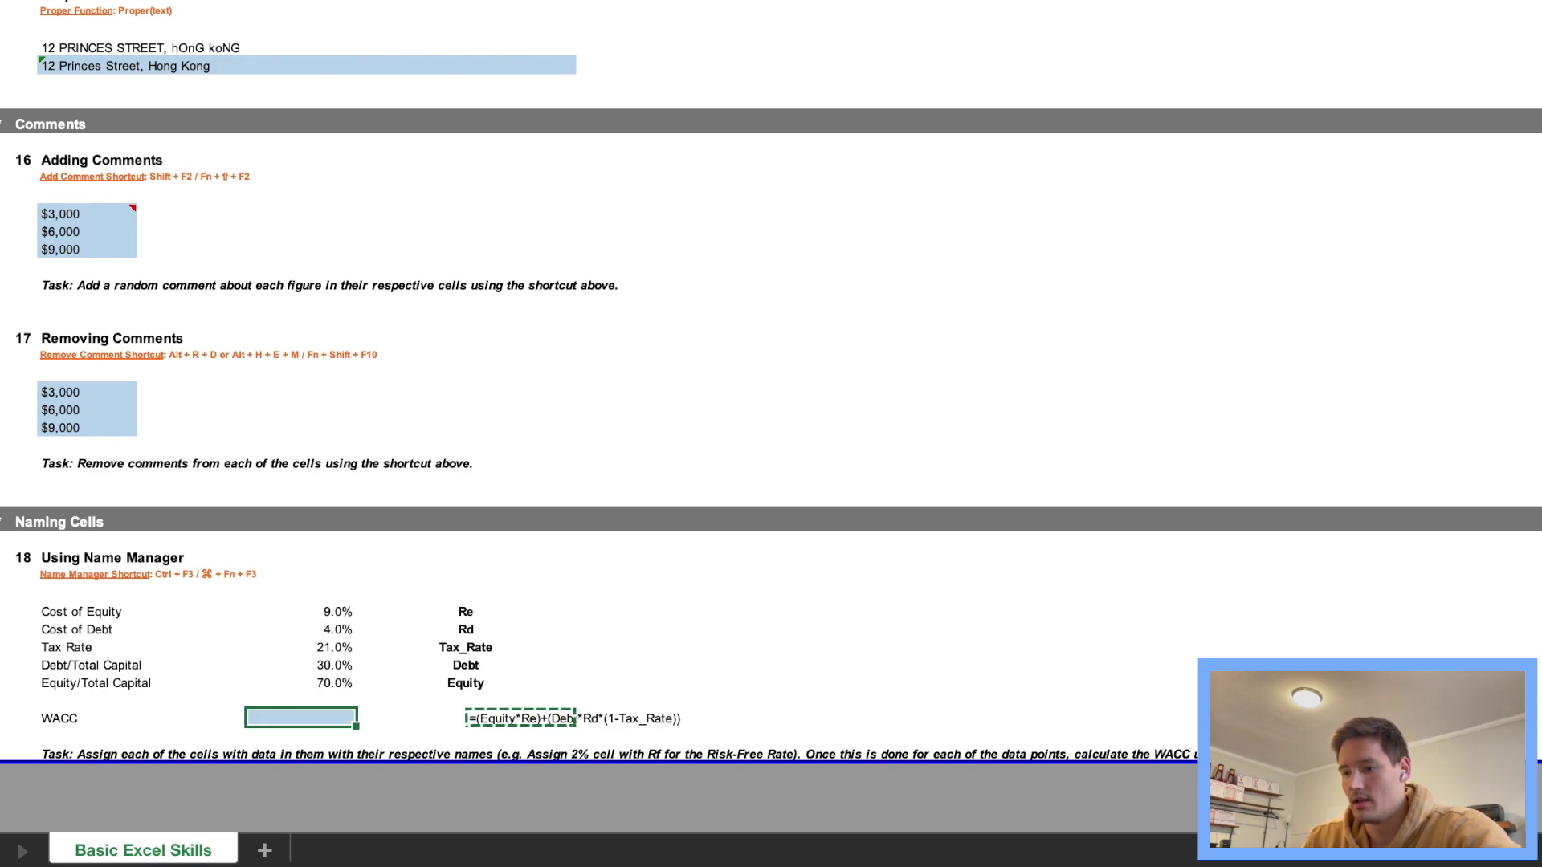
pyautogui.write('=')
pyautogui.press('super+v')
pyautogui.press('Return')
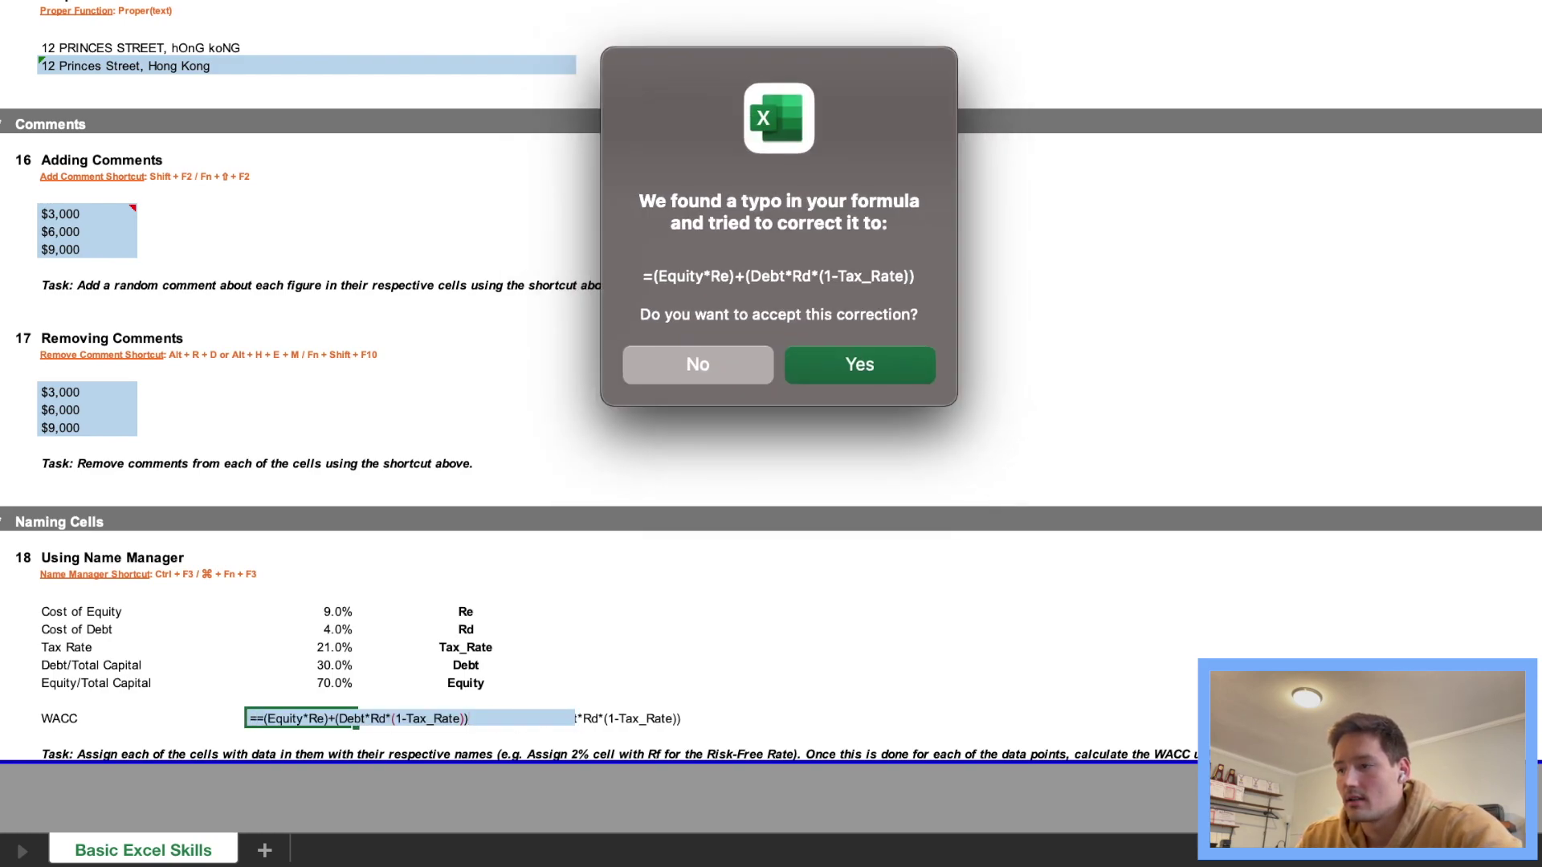
pyautogui.press('Return')
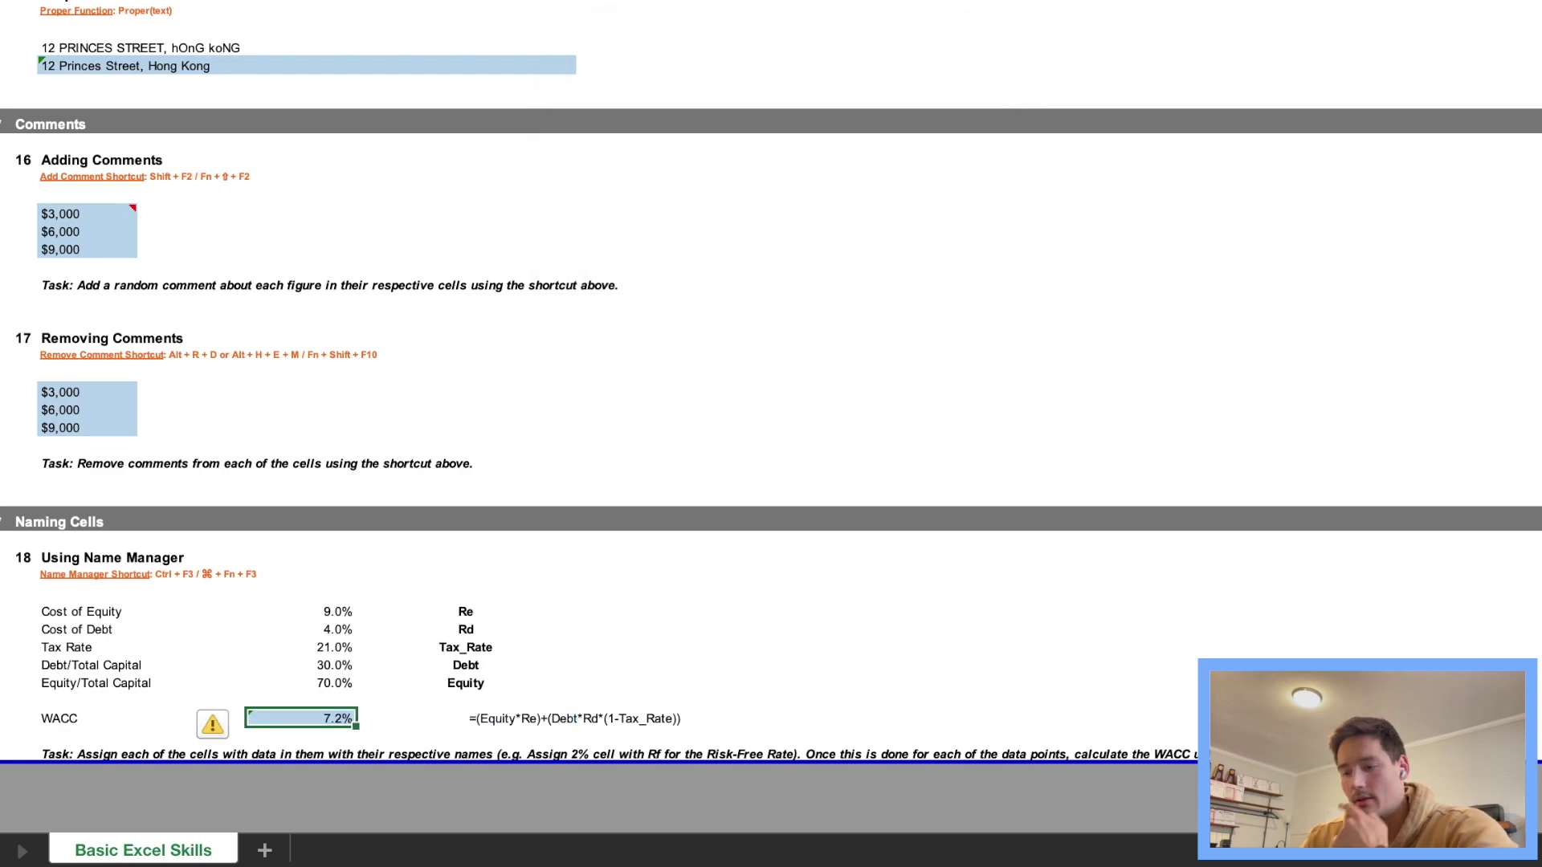
pyautogui.click(410, 718)
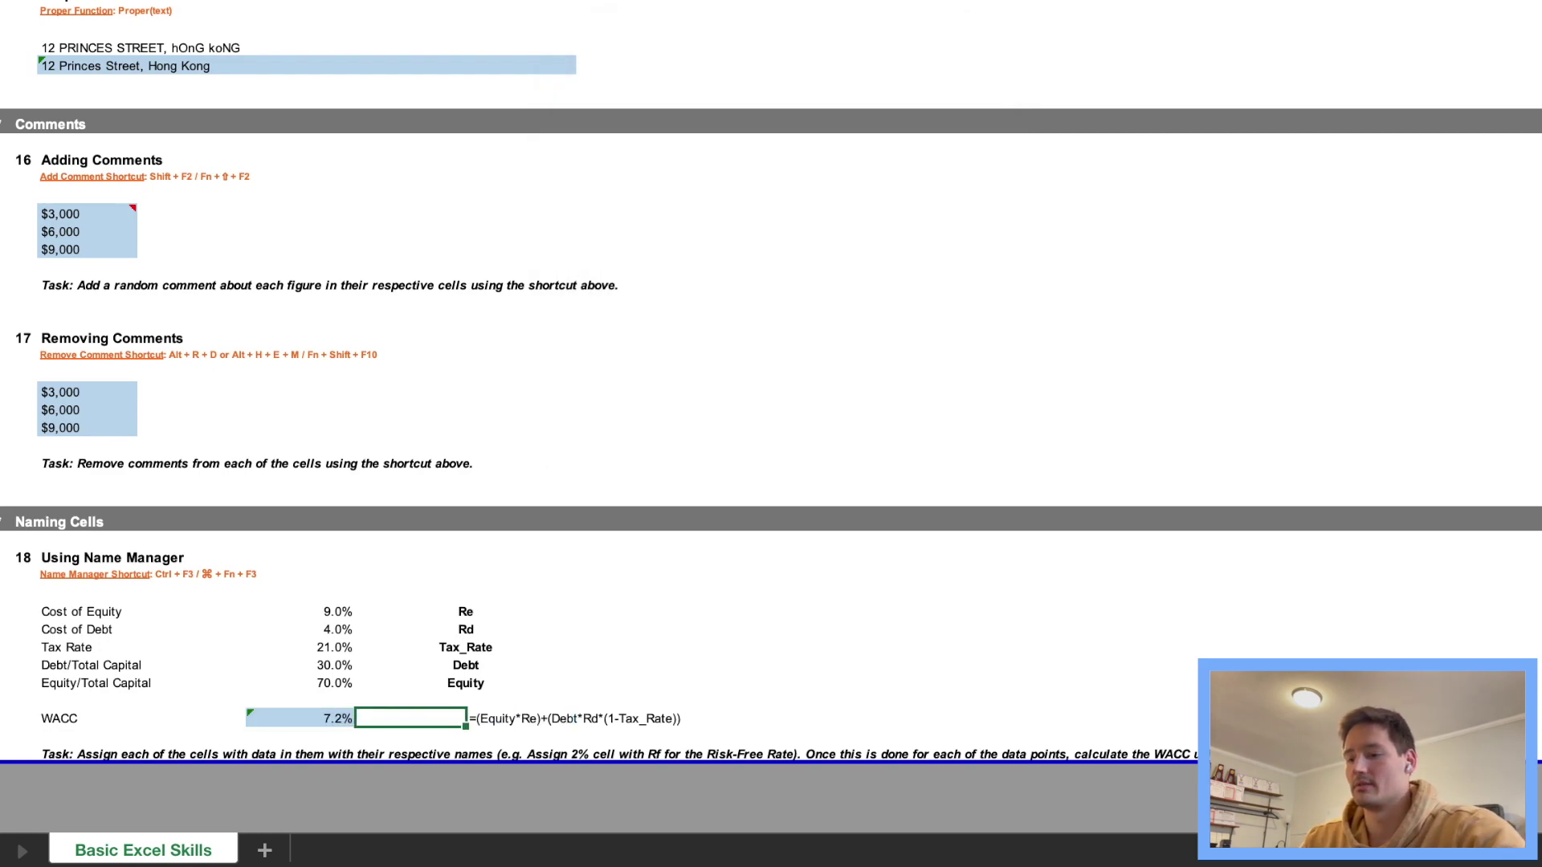
pyautogui.click(301, 718)
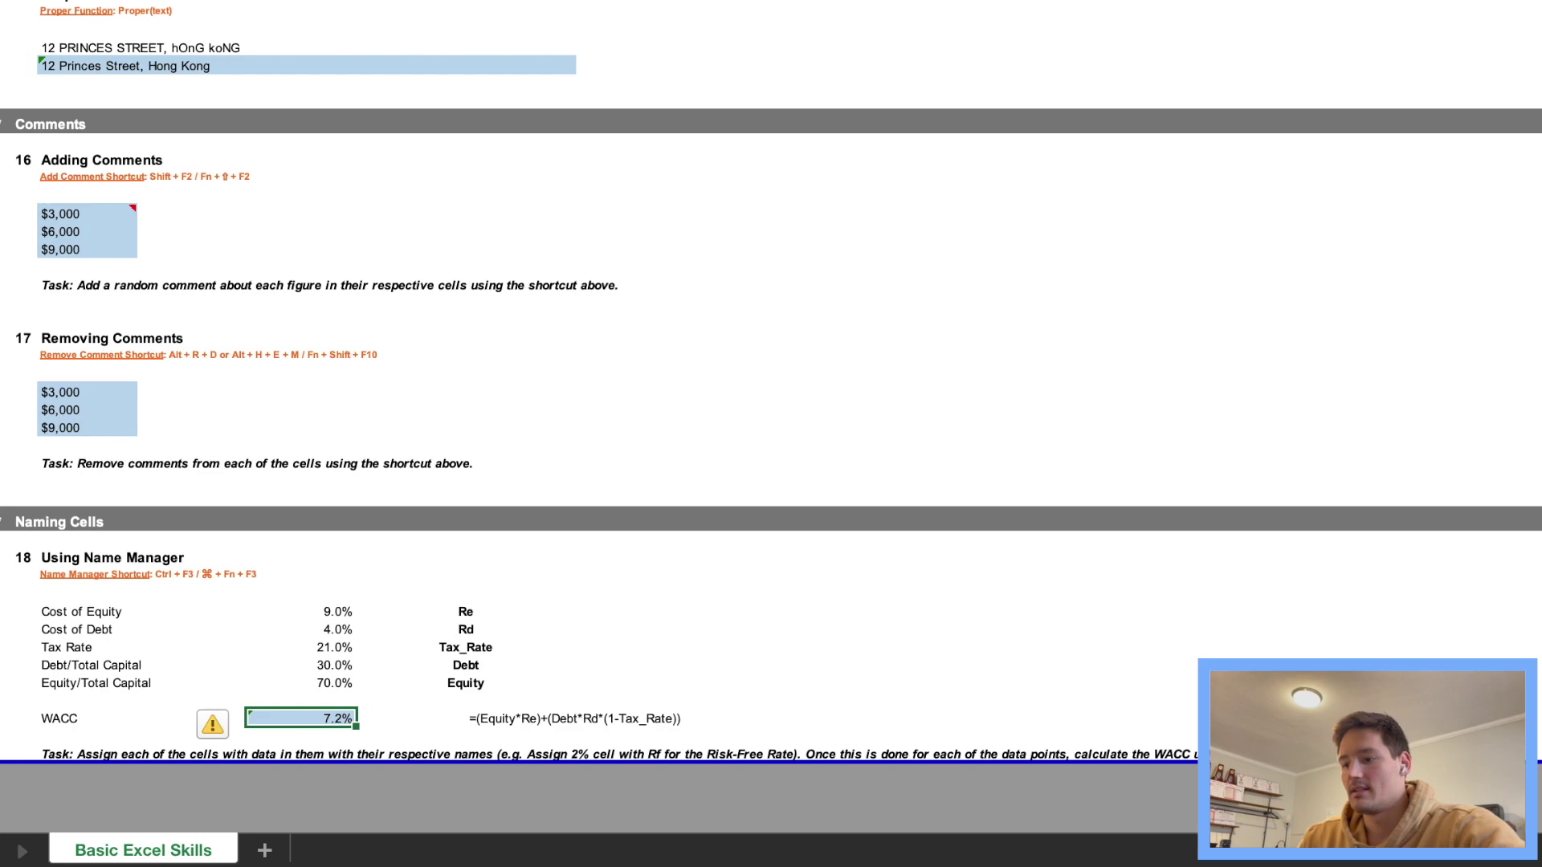